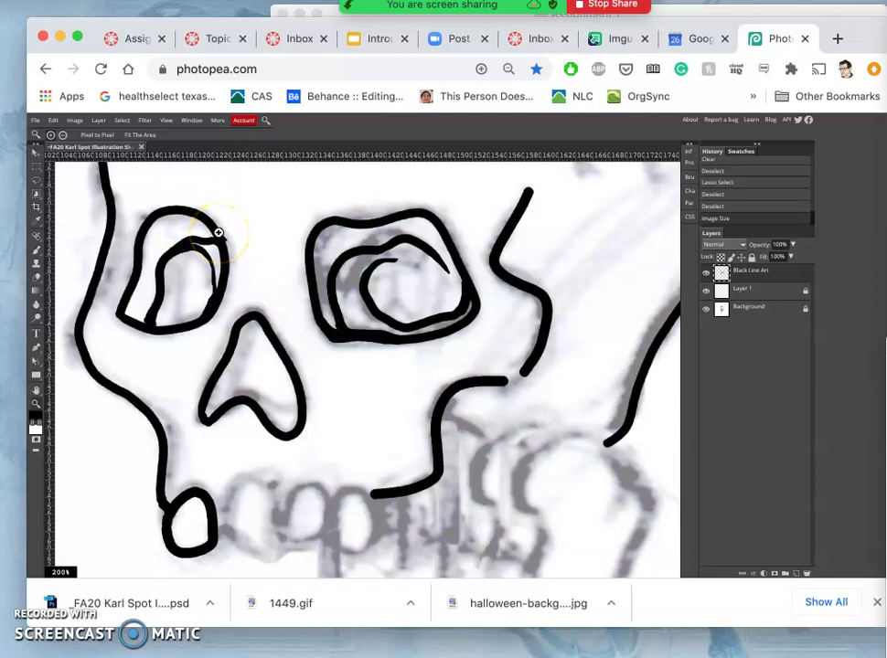
Step: Brush a tooth outline onto the open end of the cheek line and close its top edge into that line
{"action": "left_click", "coordinate": [36, 249]}
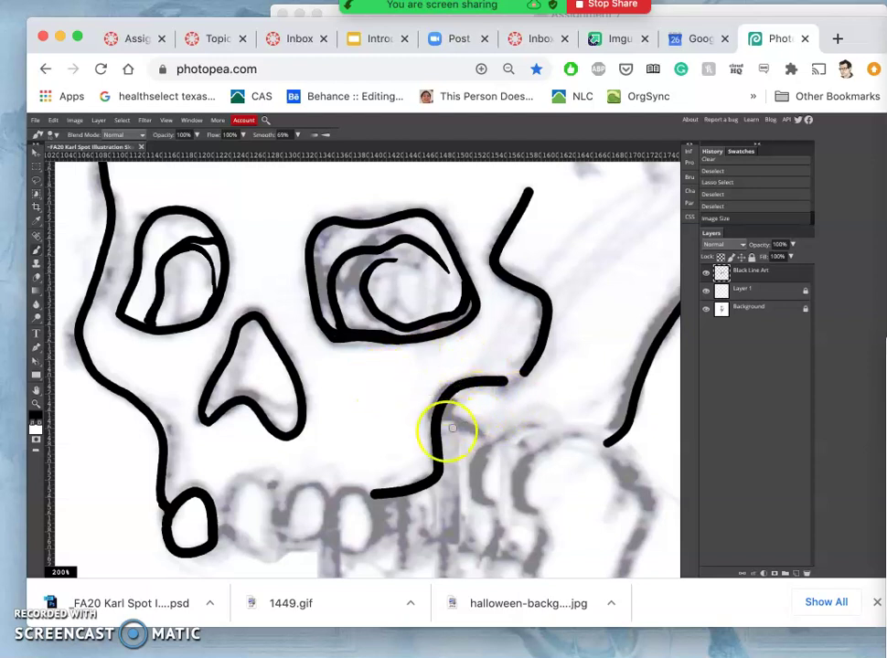
{"action": "mouse_move", "coordinate": [372, 498]}
{"action": "left_mouse_down"}
{"action": "mouse_move", "coordinate": [333, 494]}
{"action": "mouse_move", "coordinate": [340, 558]}
{"action": "mouse_move", "coordinate": [363, 561]}
{"action": "mouse_move", "coordinate": [378, 545]}
{"action": "mouse_move", "coordinate": [382, 525]}
{"action": "mouse_move", "coordinate": [364, 495]}
{"action": "left_mouse_up"}
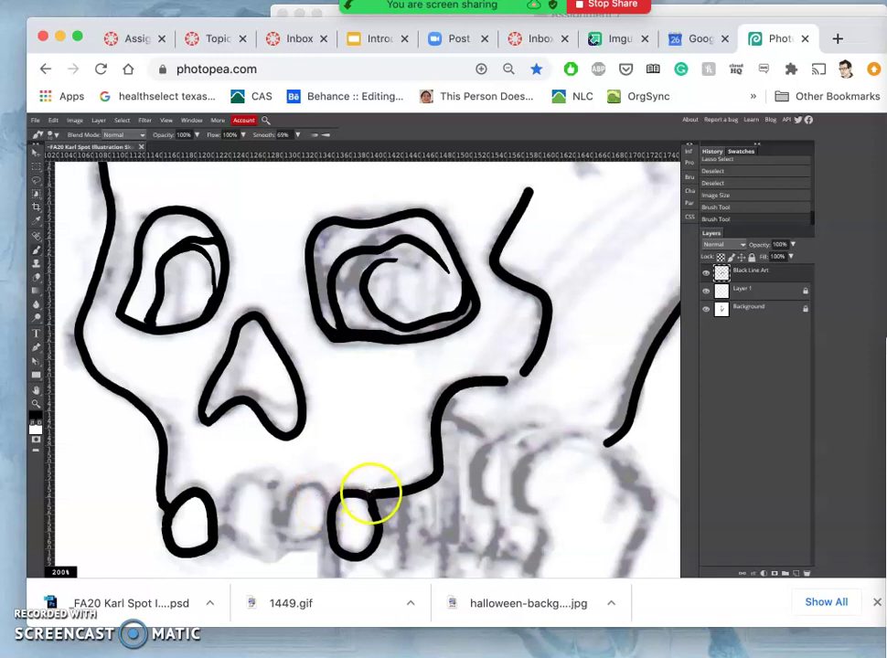
{"action": "left_click", "coordinate": [370, 494]}
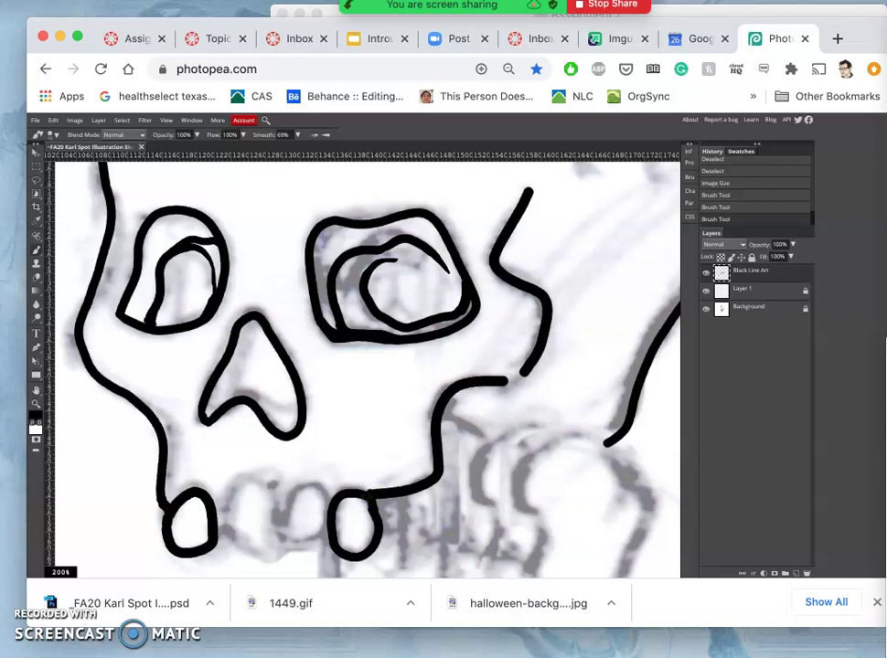
{"action": "left_click", "coordinate": [363, 495]}
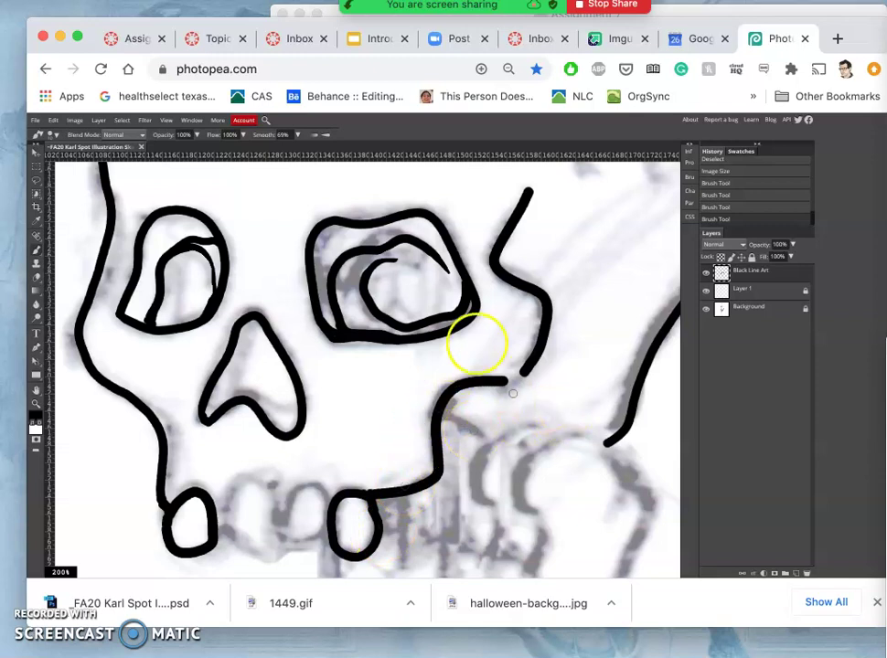
Step: Taper the upper tip of the temple line beside the larger eye socket by clearing a lasso selection along it
{"action": "left_click", "coordinate": [38, 185]}
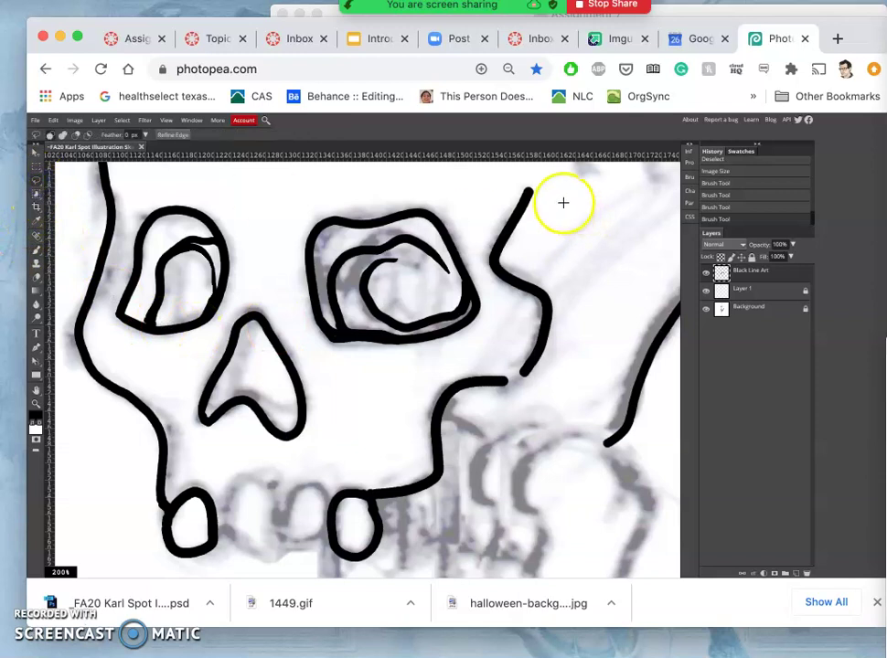
{"action": "mouse_move", "coordinate": [536, 185]}
{"action": "left_mouse_down"}
{"action": "mouse_move", "coordinate": [499, 224]}
{"action": "mouse_move", "coordinate": [505, 195]}
{"action": "mouse_move", "coordinate": [536, 171]}
{"action": "mouse_move", "coordinate": [549, 176]}
{"action": "mouse_move", "coordinate": [519, 229]}
{"action": "mouse_move", "coordinate": [532, 182]}
{"action": "left_mouse_up"}
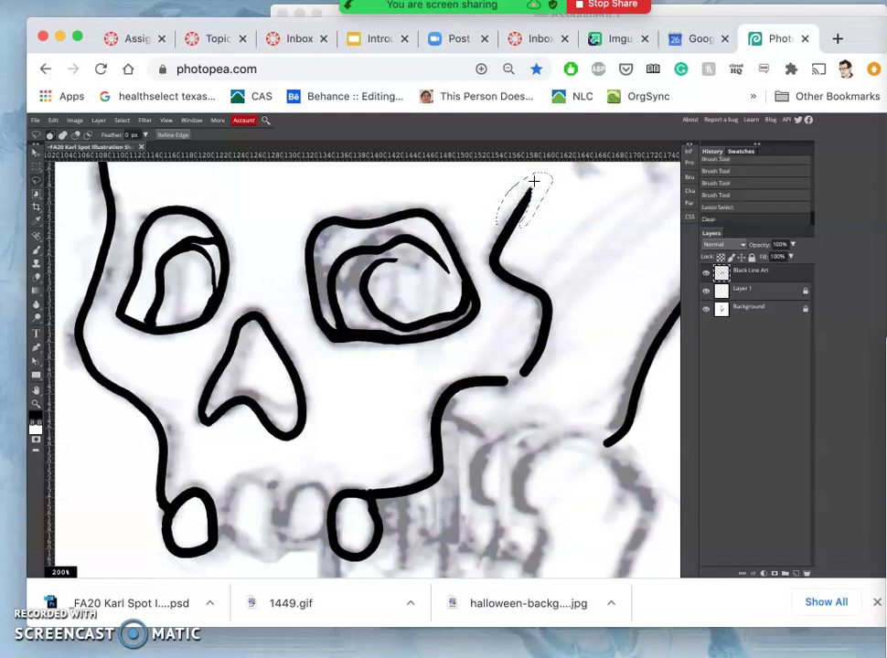
{"action": "left_click", "coordinate": [530, 247]}
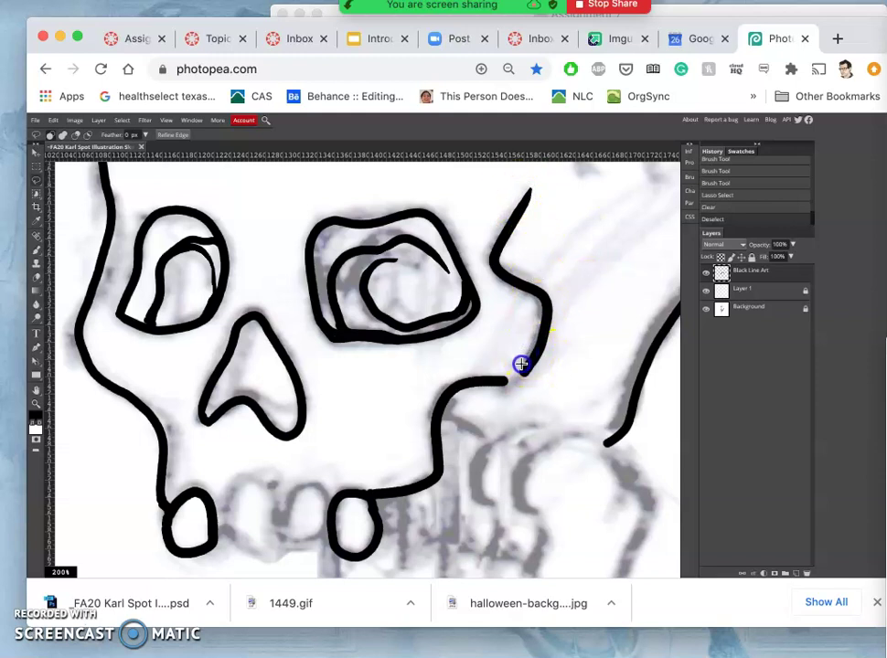
Step: Taper the outer end of the cheekbone line by lassoing and clearing slivers along its edges
{"action": "mouse_move", "coordinate": [520, 375]}
{"action": "left_mouse_down"}
{"action": "mouse_move", "coordinate": [558, 346]}
{"action": "mouse_move", "coordinate": [549, 382]}
{"action": "mouse_move", "coordinate": [525, 398]}
{"action": "left_mouse_up"}
{"action": "key", "text": "ctrl+d"}
{"action": "scroll", "coordinate": [554, 414], "scroll_direction": "up", "scroll_amount": 5}
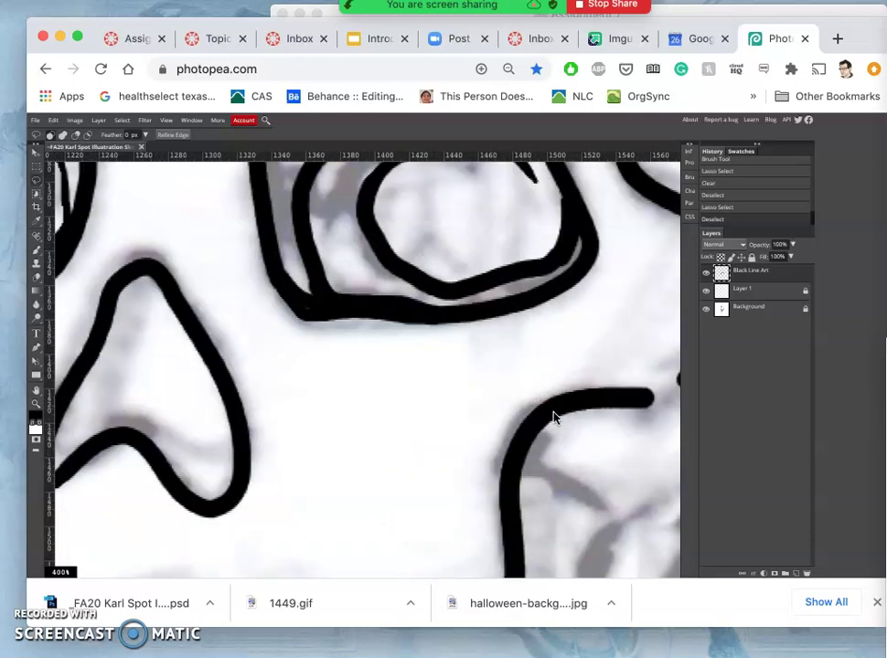
{"action": "scroll", "coordinate": [554, 418], "scroll_direction": "right", "scroll_amount": 2}
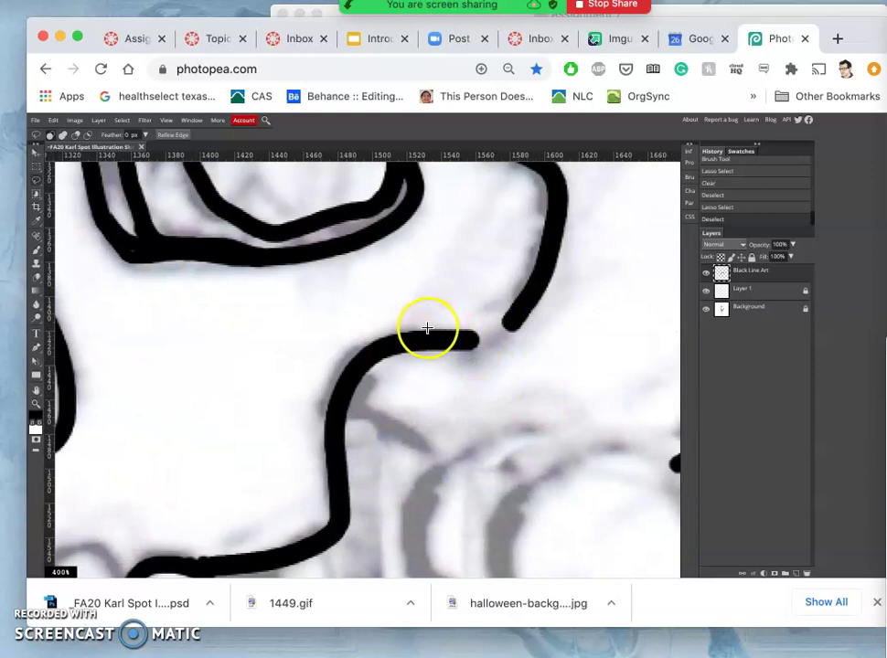
{"action": "left_click_drag", "start_coordinate": [435, 328], "coordinate": [436, 327]}
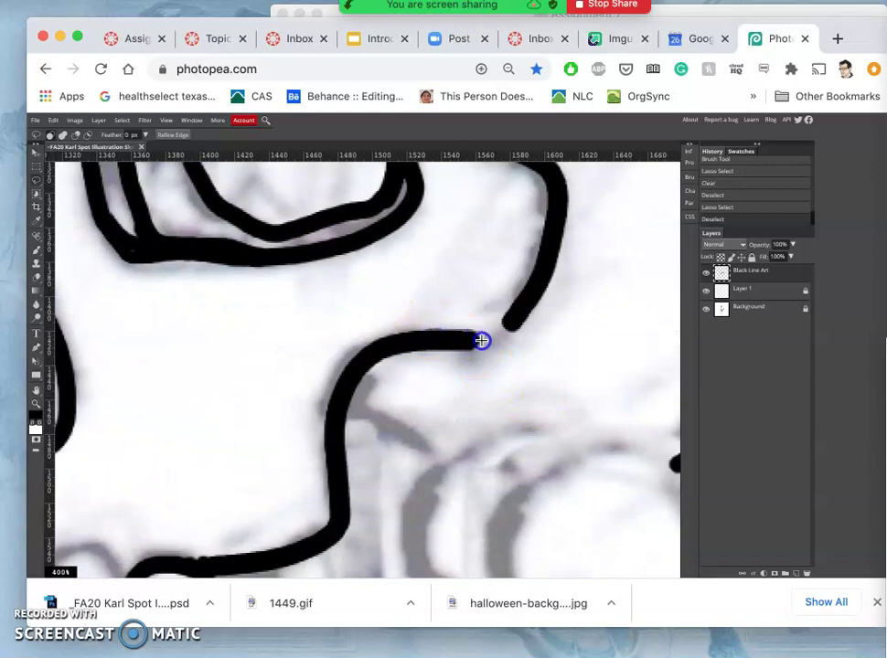
{"action": "mouse_move", "coordinate": [419, 359]}
{"action": "left_mouse_down"}
{"action": "mouse_move", "coordinate": [447, 371]}
{"action": "mouse_move", "coordinate": [491, 354]}
{"action": "mouse_move", "coordinate": [484, 320]}
{"action": "left_mouse_up"}
{"action": "key", "text": "Delete"}
{"action": "key", "text": "Delete"}
{"action": "left_click", "coordinate": [602, 379]}
Step: Taper the lower end of the temple line beside the cheekbone by clearing a lasso selection and deselecting
{"action": "mouse_move", "coordinate": [506, 323]}
{"action": "left_mouse_down"}
{"action": "mouse_move", "coordinate": [559, 279]}
{"action": "mouse_move", "coordinate": [569, 284]}
{"action": "mouse_move", "coordinate": [534, 340]}
{"action": "mouse_move", "coordinate": [492, 337]}
{"action": "mouse_move", "coordinate": [499, 286]}
{"action": "left_mouse_up"}
{"action": "key", "text": "Delete"}
{"action": "key", "text": "super+minus"}
{"action": "key", "text": "super+minus"}
{"action": "left_click", "coordinate": [499, 298]}
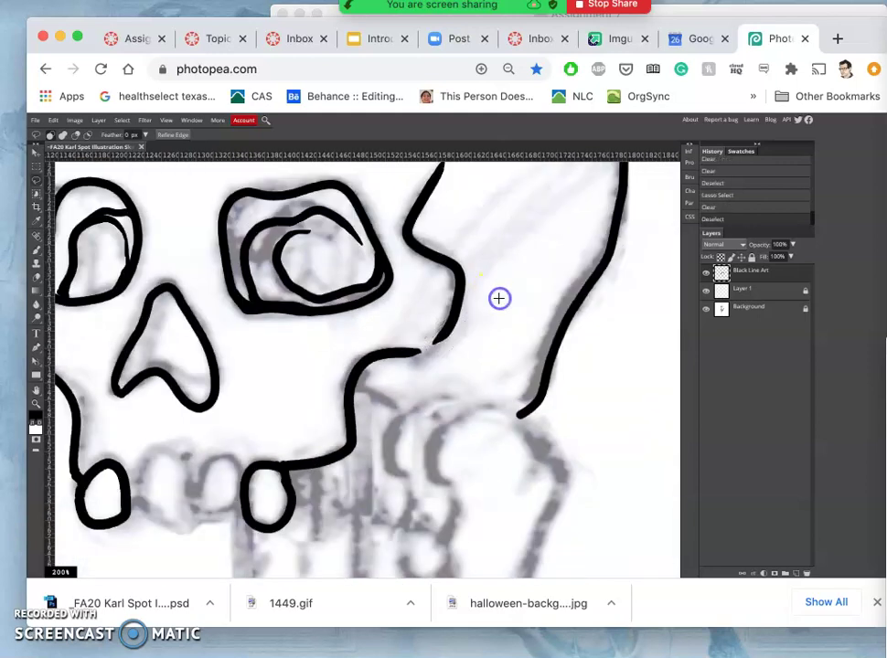
Step: Examine the skull line art from the teeth up to the cracked cranium at different zoom levels
{"action": "left_click_drag", "start_coordinate": [457, 318], "coordinate": [466, 314]}
{"action": "scroll", "coordinate": [465, 313], "scroll_direction": "left", "scroll_amount": 6}
{"action": "scroll", "coordinate": [465, 314], "scroll_direction": "up", "scroll_amount": 2}
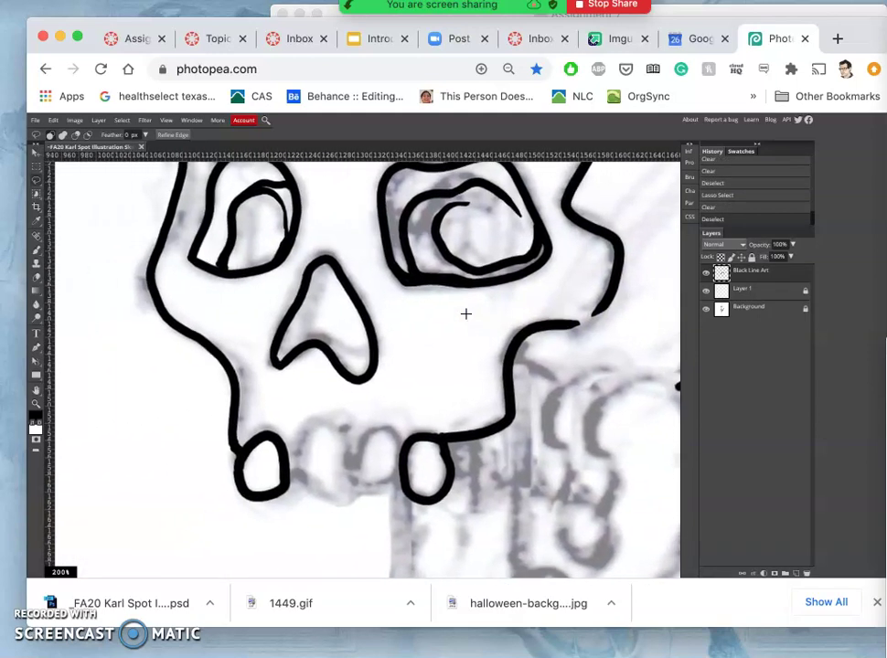
{"action": "scroll", "coordinate": [465, 313], "scroll_direction": "up", "scroll_amount": 7}
{"action": "scroll", "coordinate": [466, 313], "scroll_direction": "right", "scroll_amount": 2}
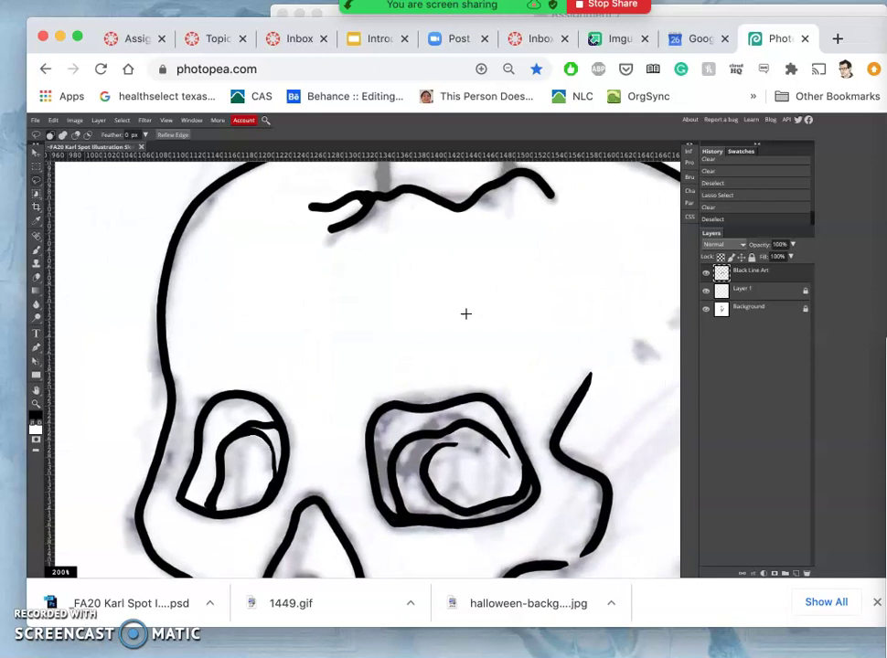
{"action": "scroll", "coordinate": [465, 314], "scroll_direction": "up", "scroll_amount": 1}
{"action": "key", "text": "ctrl+minus"}
{"action": "key", "text": "ctrl+minus"}
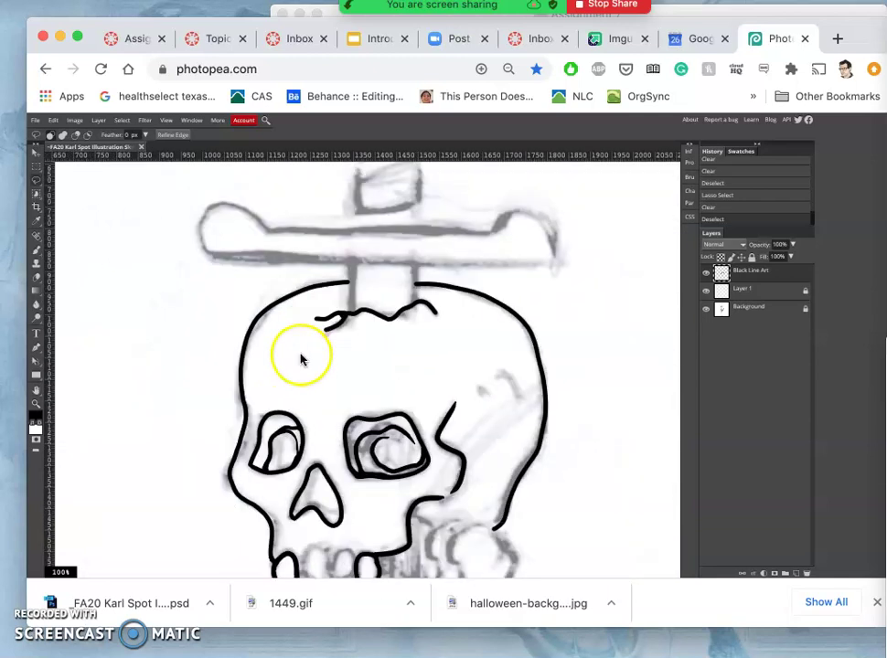
{"action": "key", "text": "ctrl+plus"}
{"action": "key", "text": "ctrl+plus"}
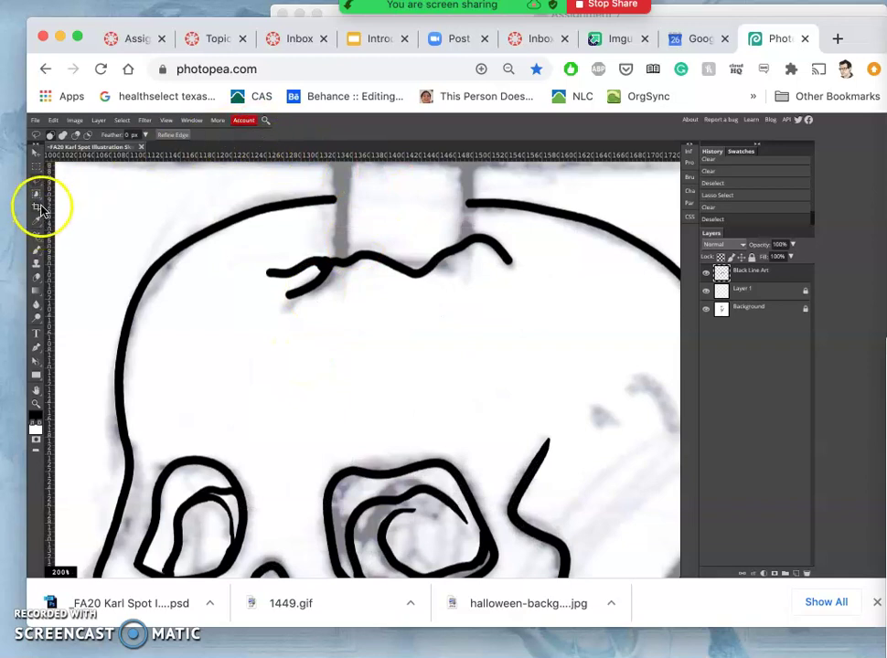
Step: With a 4 px brush, stipple small dots and dashes in the shadow band inside the larger eye socket
{"action": "left_click", "coordinate": [40, 247]}
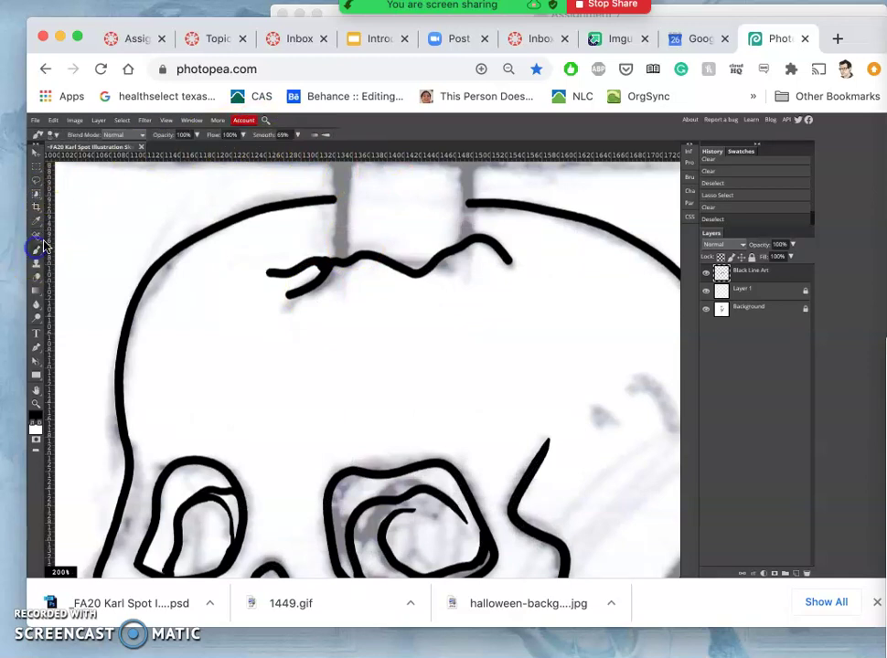
{"action": "left_click", "coordinate": [55, 136]}
{"action": "left_click_drag", "start_coordinate": [64, 165], "coordinate": [58, 162]}
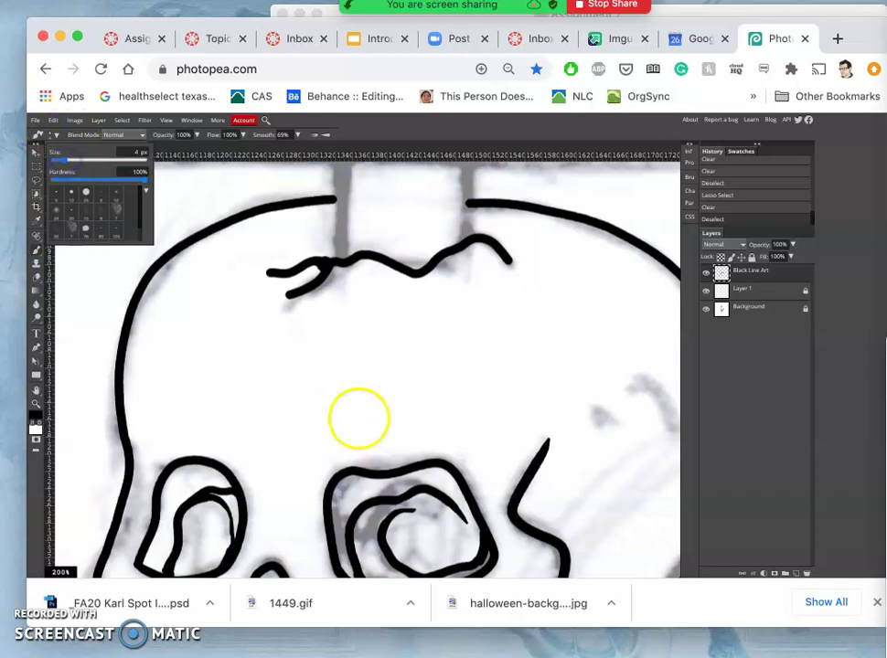
{"action": "scroll", "coordinate": [354, 436], "scroll_direction": "down", "scroll_amount": 5}
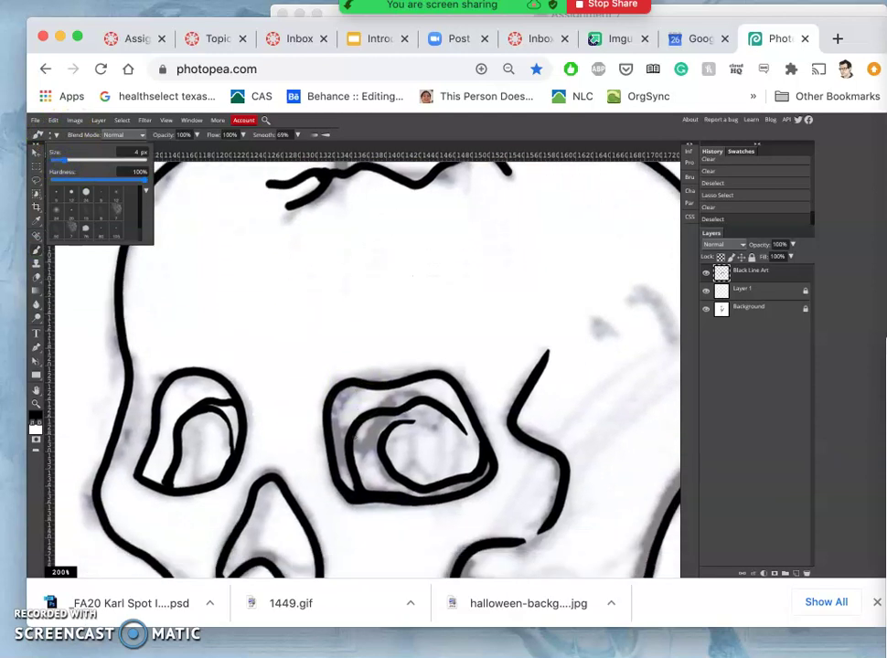
{"action": "left_click", "coordinate": [353, 423]}
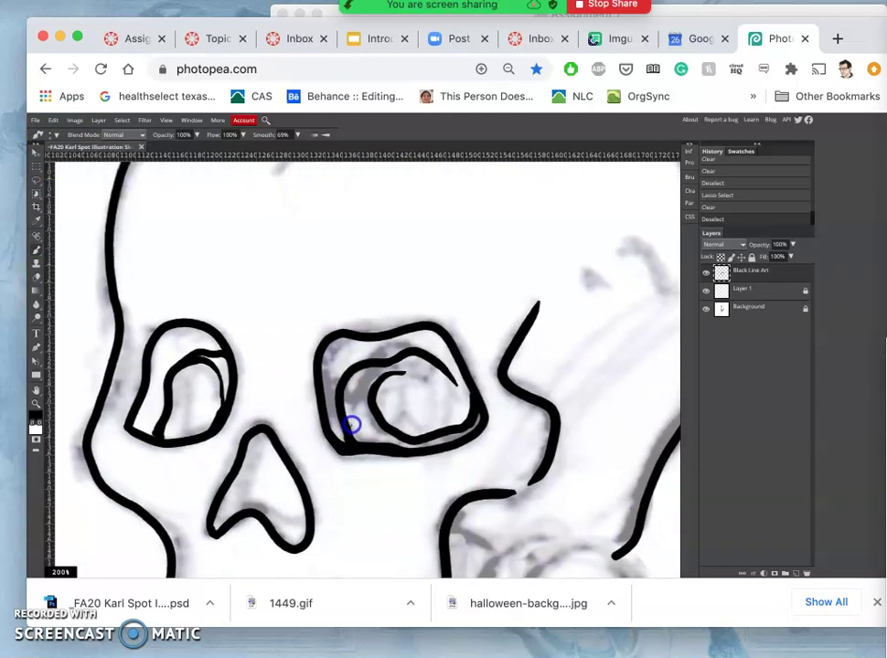
{"action": "left_click_drag", "start_coordinate": [358, 422], "coordinate": [356, 425]}
{"action": "left_click_drag", "start_coordinate": [365, 420], "coordinate": [382, 418]}
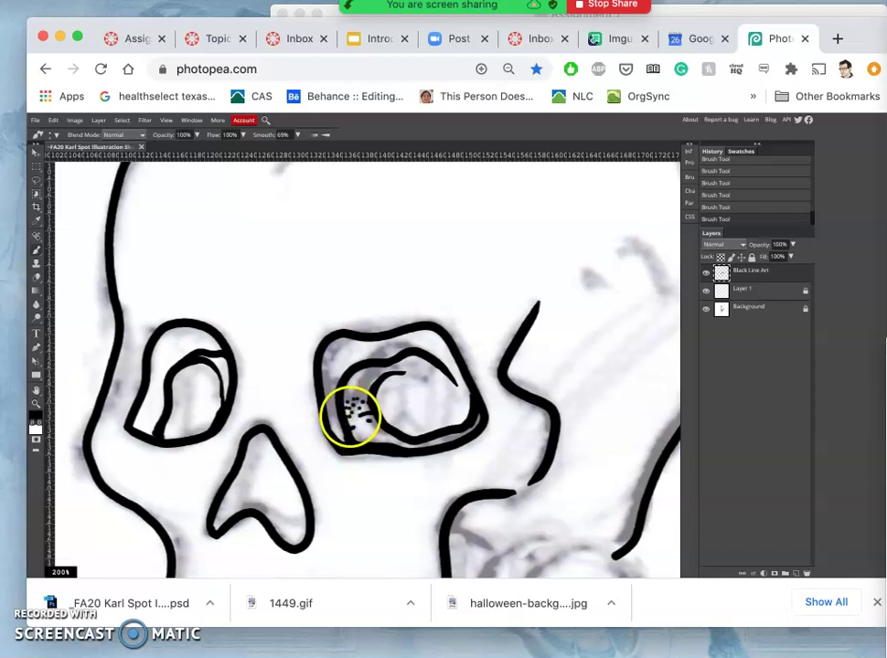
{"action": "left_click_drag", "start_coordinate": [346, 412], "coordinate": [345, 410]}
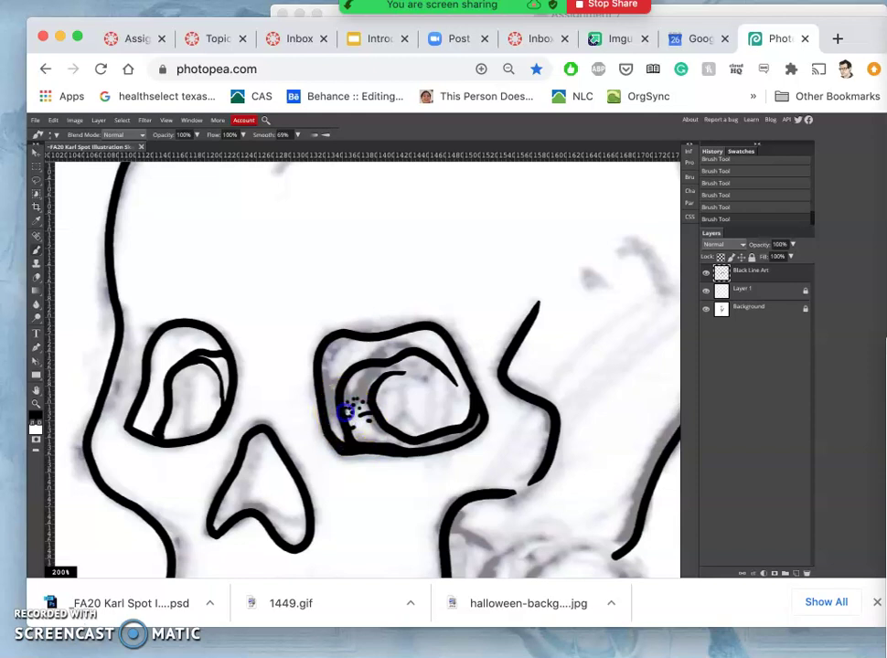
Step: Set the brush size to 6 px and add dots and short hatch lines along the inner rim of the larger socket
{"action": "left_click", "coordinate": [53, 134]}
{"action": "mouse_move", "coordinate": [74, 165]}
{"action": "left_mouse_down"}
{"action": "mouse_move", "coordinate": [82, 164]}
{"action": "mouse_move", "coordinate": [71, 162]}
{"action": "left_mouse_up"}
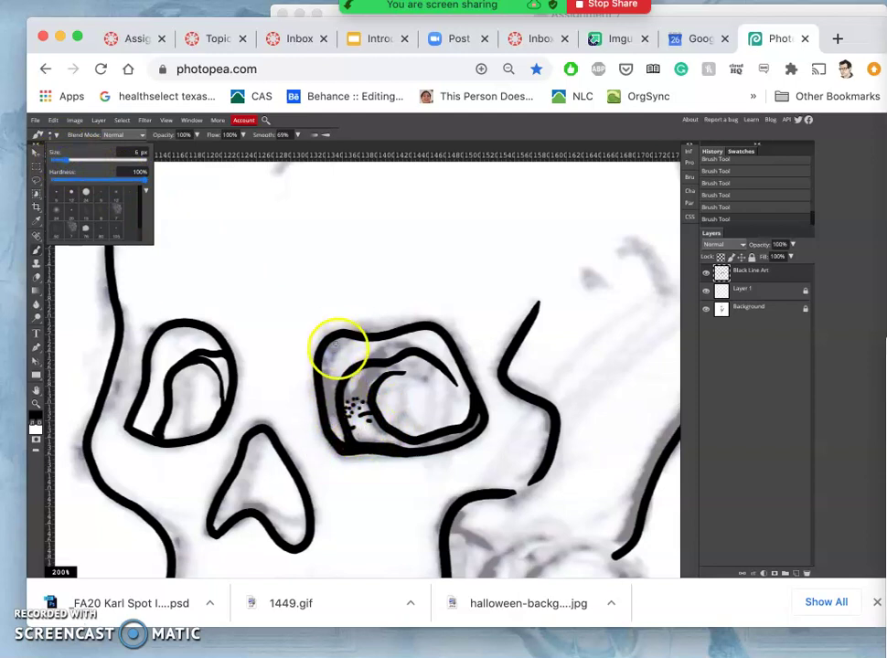
{"action": "left_click", "coordinate": [346, 400]}
{"action": "left_click", "coordinate": [348, 402]}
{"action": "left_click", "coordinate": [345, 396]}
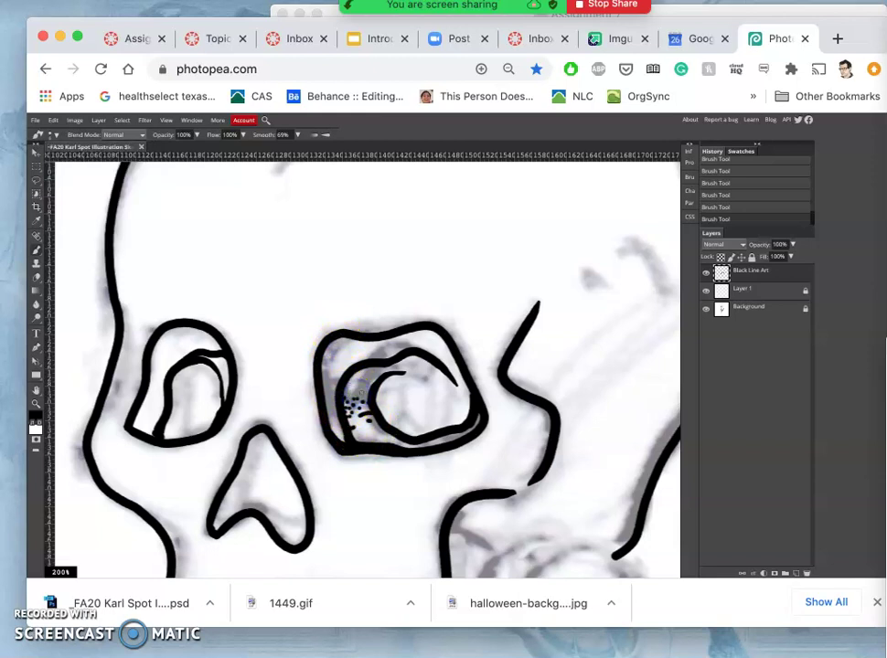
{"action": "left_click", "coordinate": [346, 387]}
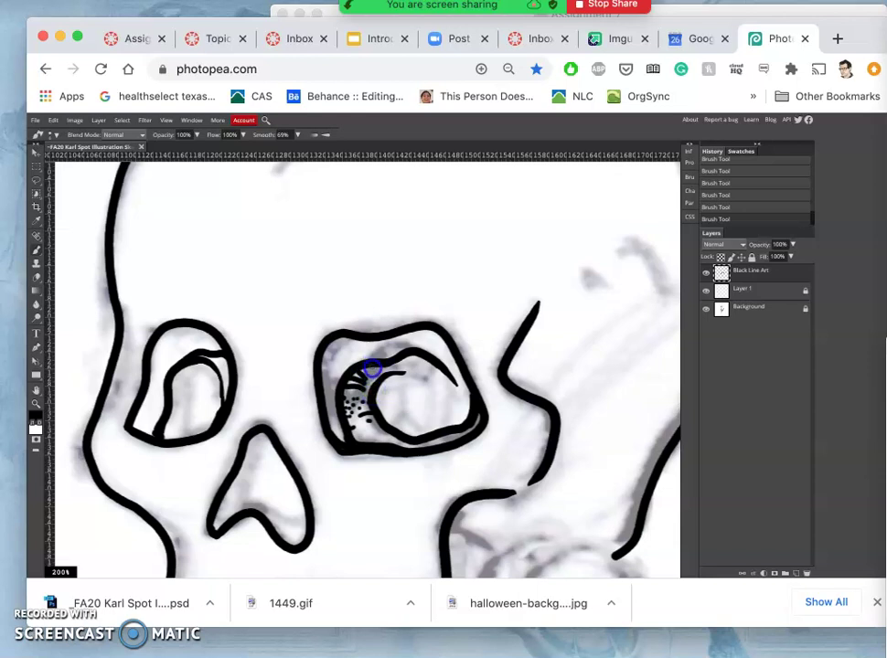
{"action": "left_click", "coordinate": [338, 428]}
{"action": "left_click", "coordinate": [352, 411]}
{"action": "left_click", "coordinate": [349, 412]}
{"action": "left_click", "coordinate": [353, 411]}
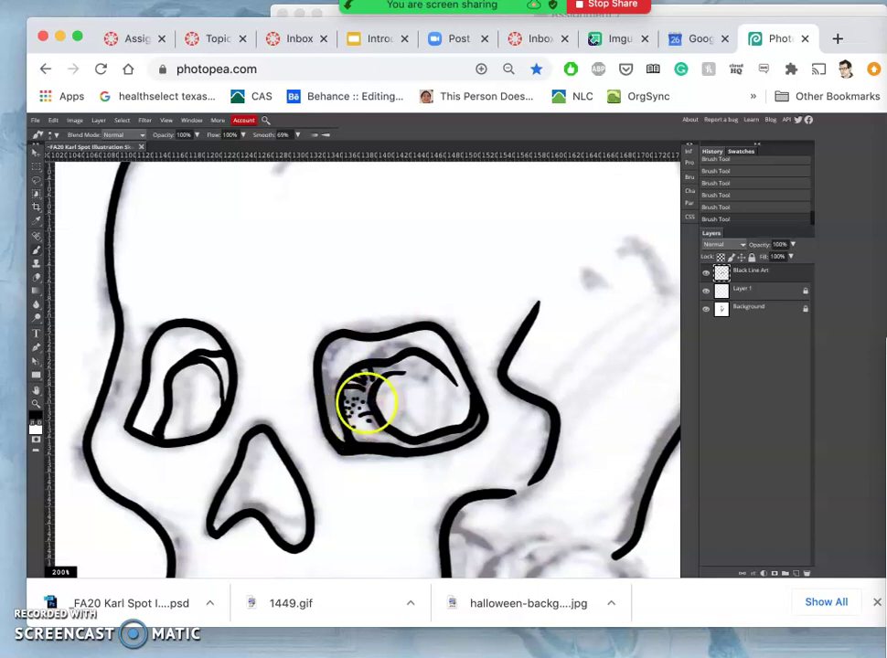
{"action": "mouse_move", "coordinate": [355, 396]}
{"action": "left_mouse_down"}
{"action": "mouse_move", "coordinate": [368, 394]}
{"action": "mouse_move", "coordinate": [366, 385]}
{"action": "left_mouse_up"}
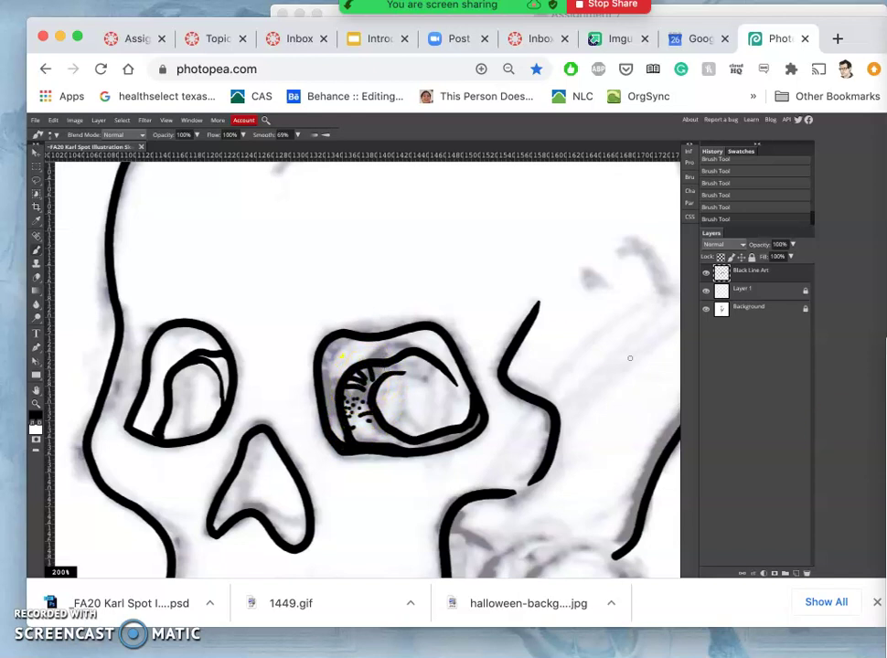
Step: Hide the Background layer and stipple dots and short strokes in the lower corner of the larger socket's shadow band
{"action": "left_click", "coordinate": [705, 310]}
{"action": "mouse_move", "coordinate": [425, 364]}
{"action": "left_mouse_down"}
{"action": "mouse_move", "coordinate": [352, 452]}
{"action": "mouse_move", "coordinate": [371, 429]}
{"action": "left_mouse_up"}
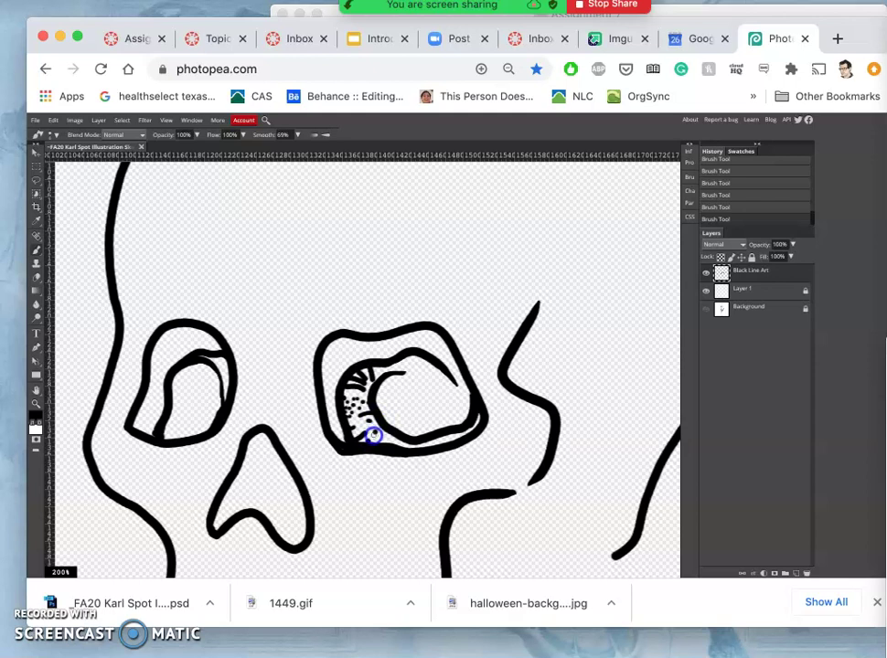
{"action": "left_click", "coordinate": [367, 438]}
{"action": "left_click", "coordinate": [375, 437]}
{"action": "left_click", "coordinate": [385, 436]}
{"action": "left_click", "coordinate": [385, 436]}
{"action": "left_click", "coordinate": [381, 440]}
{"action": "left_click", "coordinate": [380, 440]}
{"action": "left_click", "coordinate": [375, 443]}
{"action": "left_click", "coordinate": [376, 441]}
{"action": "left_click", "coordinate": [377, 443]}
{"action": "left_click", "coordinate": [375, 435]}
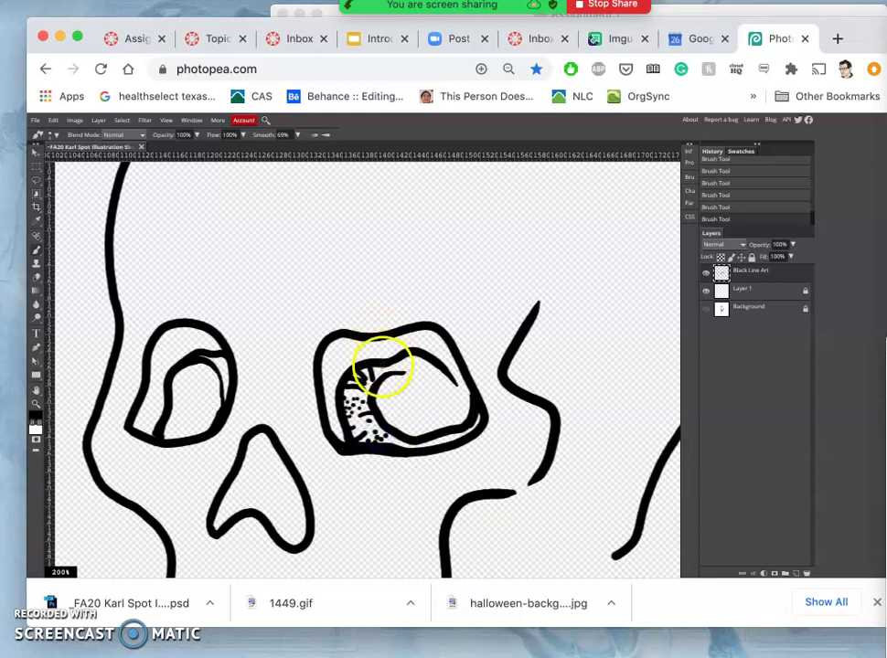
Step: Undo the last brush mark and add dots and hatching along the upper curve of the larger socket's shadow band
{"action": "key", "text": "ctrl+z"}
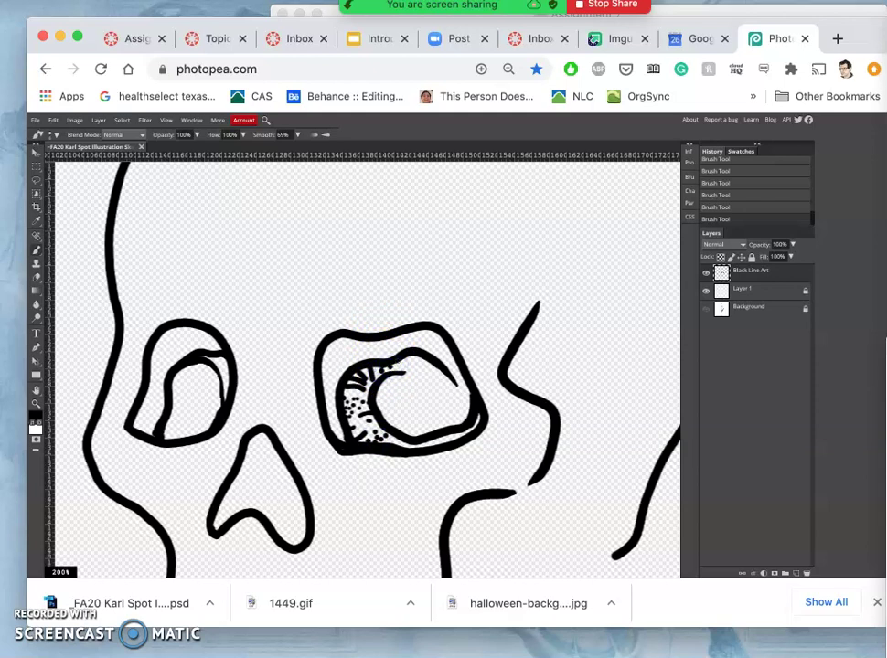
{"action": "left_click", "coordinate": [404, 362]}
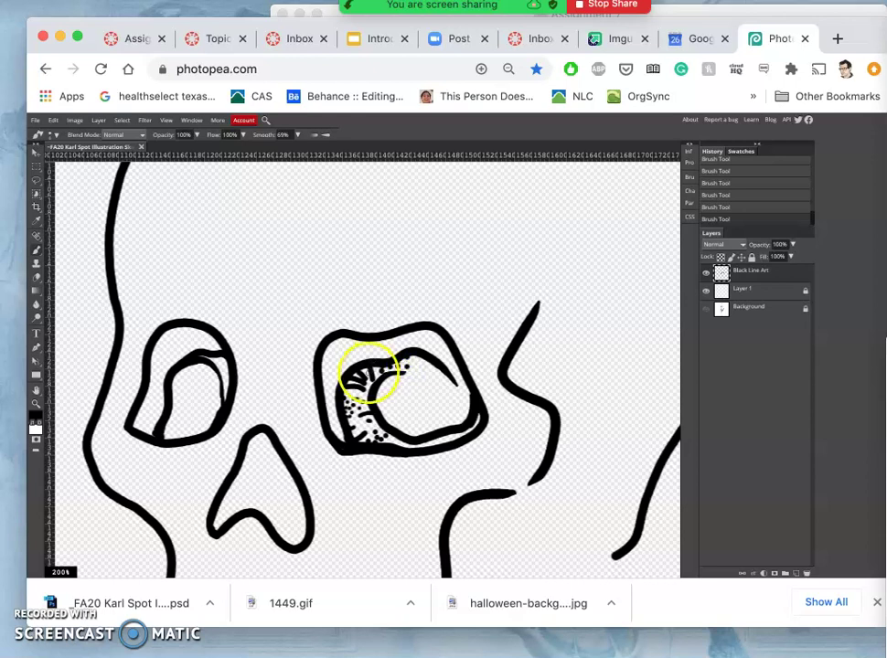
{"action": "left_click", "coordinate": [376, 369]}
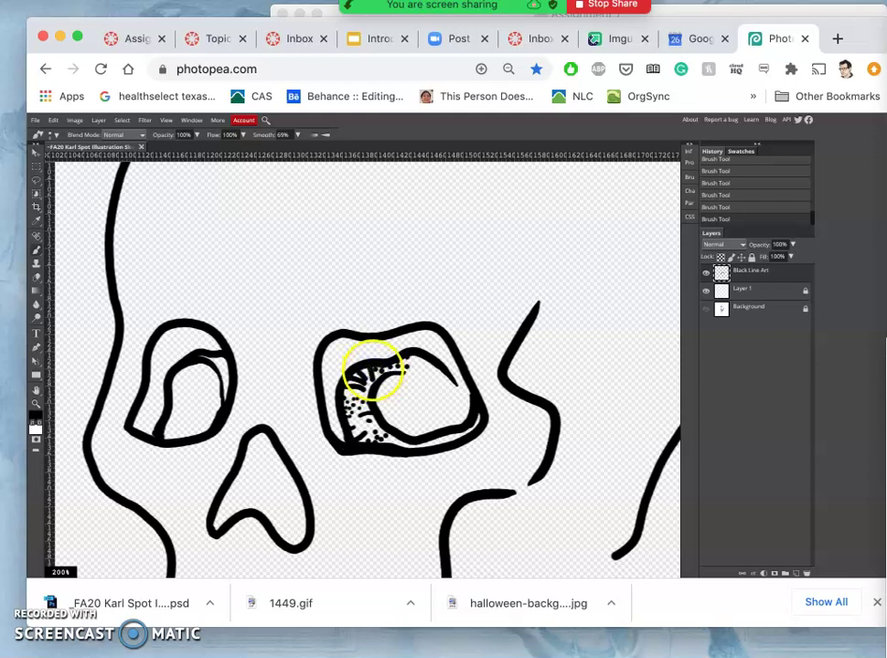
{"action": "left_click", "coordinate": [373, 368]}
{"action": "mouse_move", "coordinate": [356, 368]}
{"action": "left_mouse_down"}
{"action": "mouse_move", "coordinate": [382, 390]}
{"action": "mouse_move", "coordinate": [366, 380]}
{"action": "mouse_move", "coordinate": [371, 385]}
{"action": "left_mouse_up"}
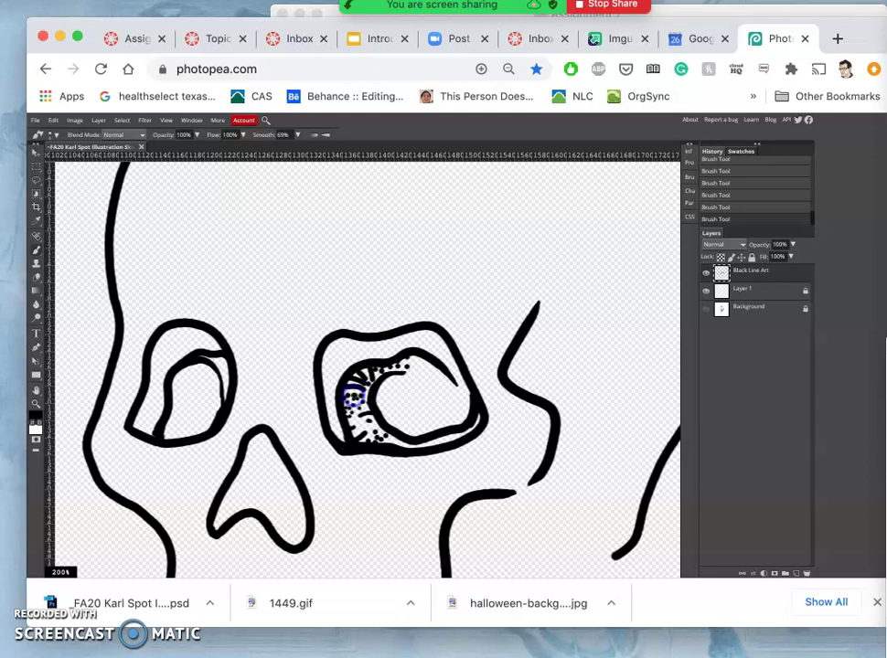
Step: Darken the larger socket's shadow band with denser dots and strokes along its outer rim and lower corner
{"action": "mouse_move", "coordinate": [344, 395]}
{"action": "left_mouse_down"}
{"action": "mouse_move", "coordinate": [368, 405]}
{"action": "mouse_move", "coordinate": [360, 398]}
{"action": "mouse_move", "coordinate": [350, 411]}
{"action": "left_mouse_up"}
{"action": "mouse_move", "coordinate": [359, 361]}
{"action": "left_mouse_down"}
{"action": "mouse_move", "coordinate": [372, 365]}
{"action": "mouse_move", "coordinate": [366, 351]}
{"action": "mouse_move", "coordinate": [369, 368]}
{"action": "mouse_move", "coordinate": [360, 363]}
{"action": "left_mouse_up"}
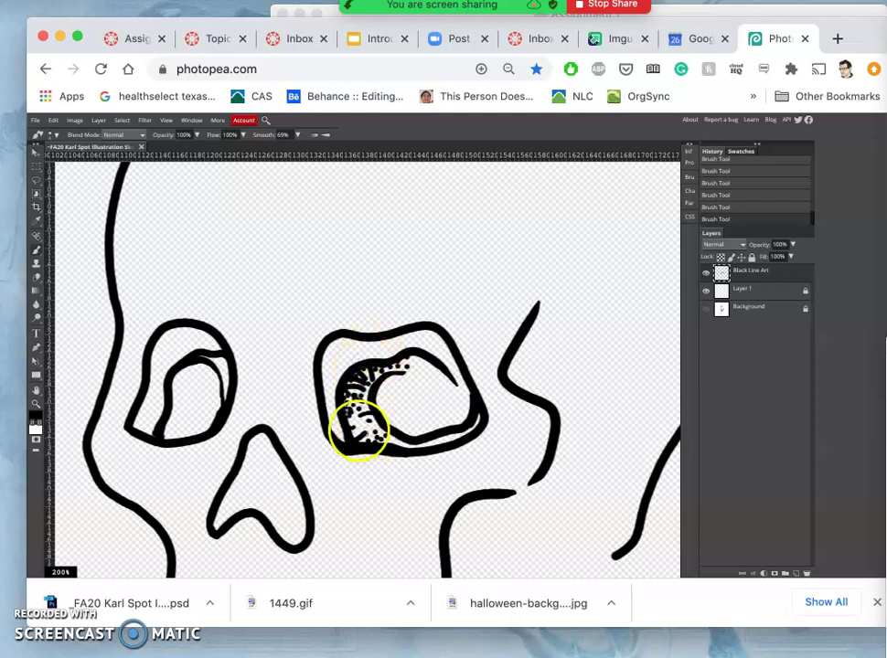
{"action": "left_click_drag", "start_coordinate": [332, 416], "coordinate": [357, 419]}
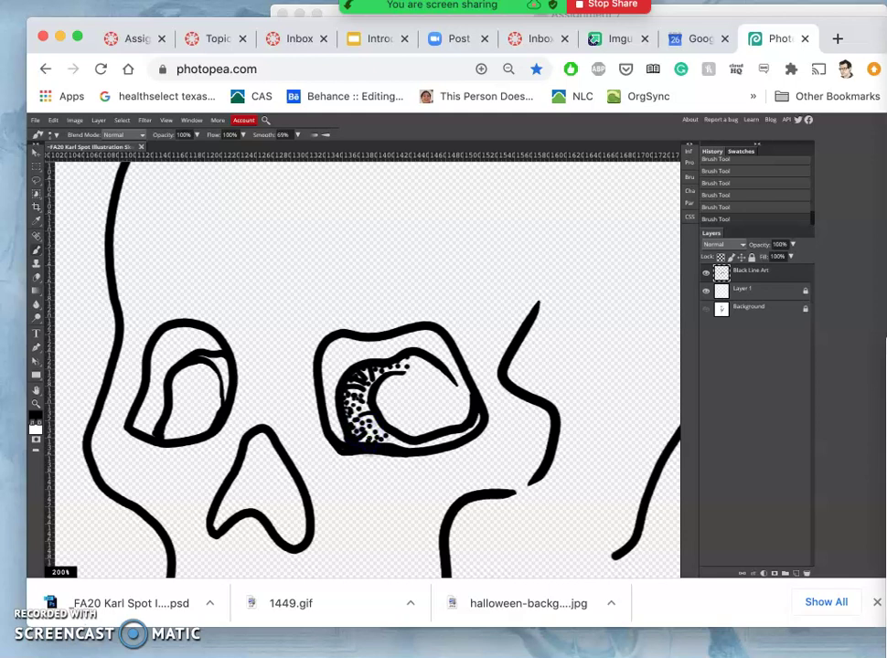
{"action": "left_click", "coordinate": [375, 437]}
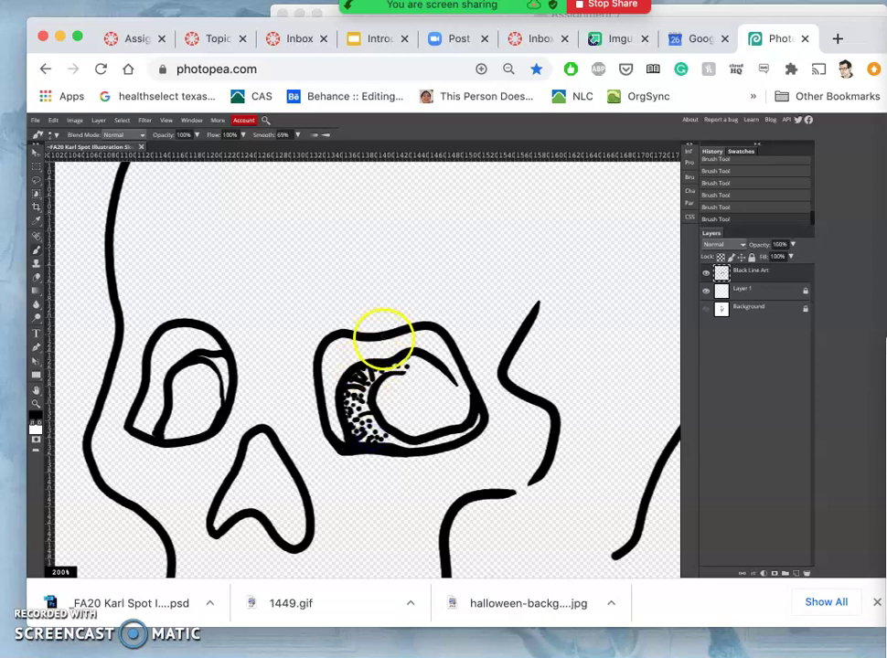
Step: Add brush dots in the upper corner of the smaller socket's shadow band
{"action": "left_click_drag", "start_coordinate": [476, 432], "coordinate": [476, 407]}
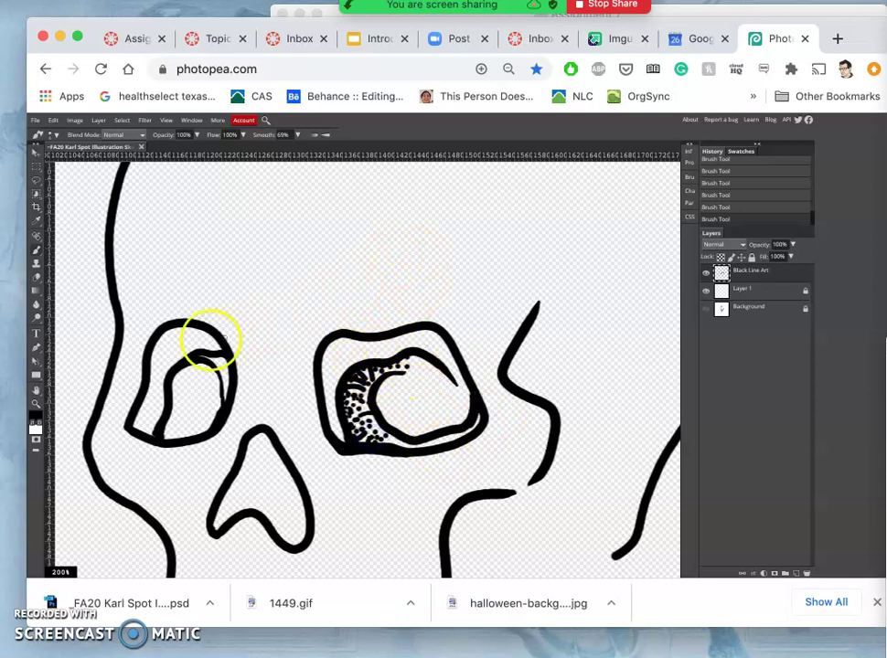
{"action": "mouse_move", "coordinate": [201, 351]}
{"action": "left_mouse_down"}
{"action": "mouse_move", "coordinate": [258, 366]}
{"action": "mouse_move", "coordinate": [254, 378]}
{"action": "mouse_move", "coordinate": [218, 362]}
{"action": "left_mouse_up"}
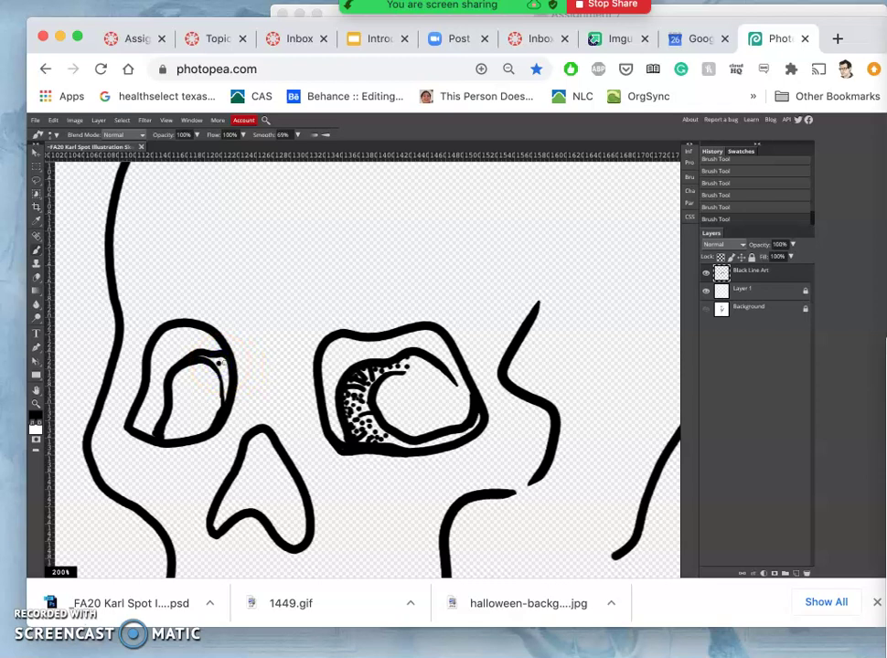
{"action": "left_click", "coordinate": [226, 364]}
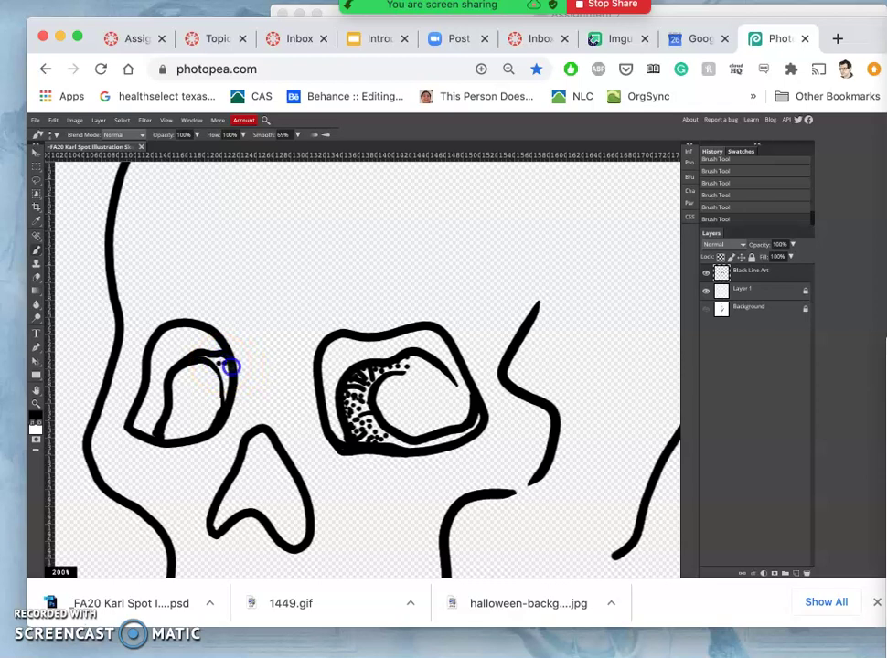
Step: Set the brush size to 2 px and place fine dots below the existing ones in the smaller socket's shadow band
{"action": "left_click", "coordinate": [58, 137]}
{"action": "left_click", "coordinate": [61, 160]}
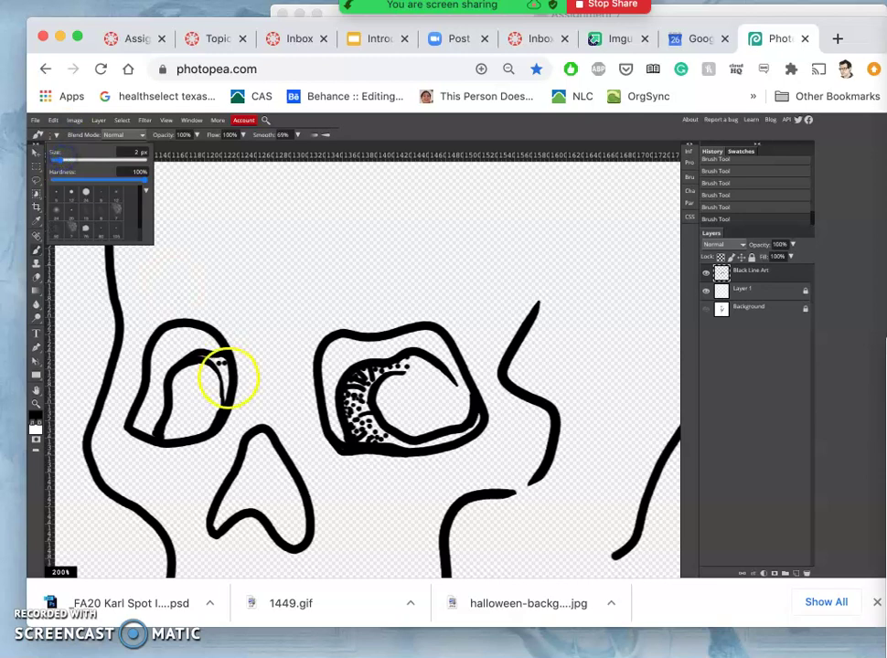
{"action": "left_click_drag", "start_coordinate": [228, 376], "coordinate": [224, 368]}
{"action": "left_click", "coordinate": [228, 369]}
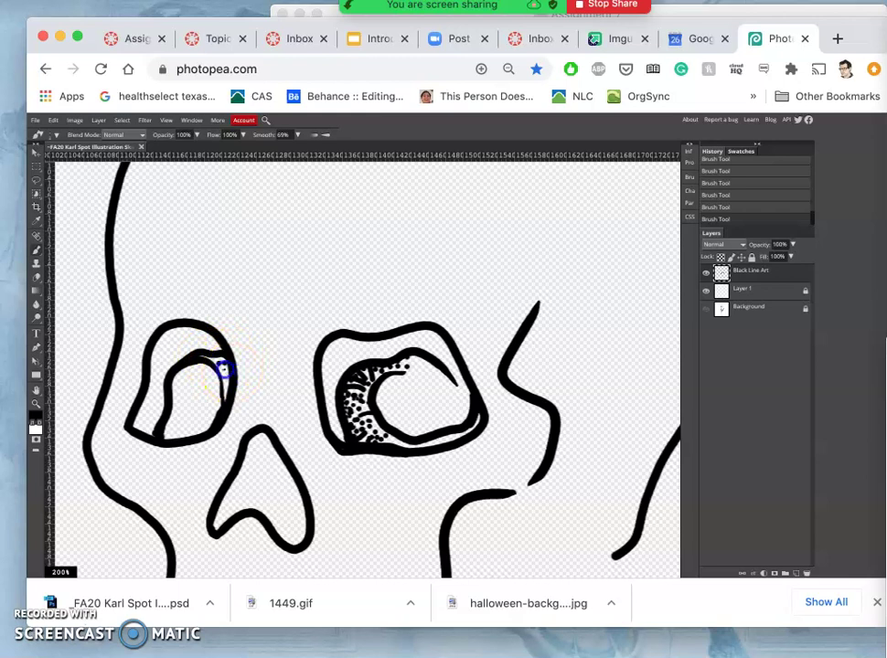
{"action": "left_click", "coordinate": [229, 370]}
{"action": "left_click", "coordinate": [246, 374]}
{"action": "left_click", "coordinate": [230, 372]}
Step: Set the brush size to 6 px and stipple the smaller socket's shadow band from its upper corner downward, undoing one stray stroke
{"action": "key", "text": "super+equal"}
{"action": "scroll", "coordinate": [178, 361], "scroll_direction": "left", "scroll_amount": 5}
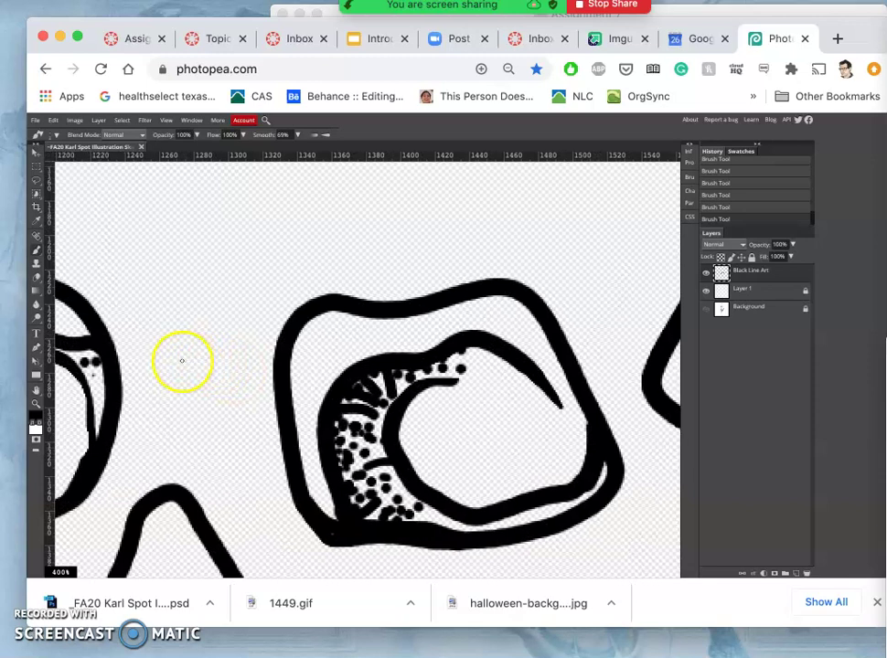
{"action": "left_click", "coordinate": [55, 135]}
{"action": "left_click_drag", "start_coordinate": [63, 161], "coordinate": [66, 160]}
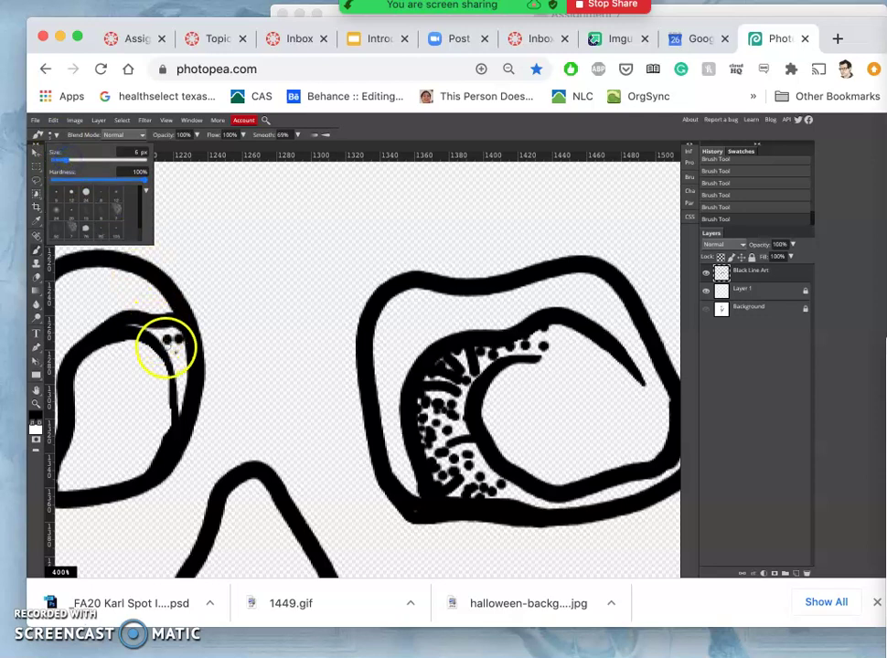
{"action": "left_click", "coordinate": [174, 358]}
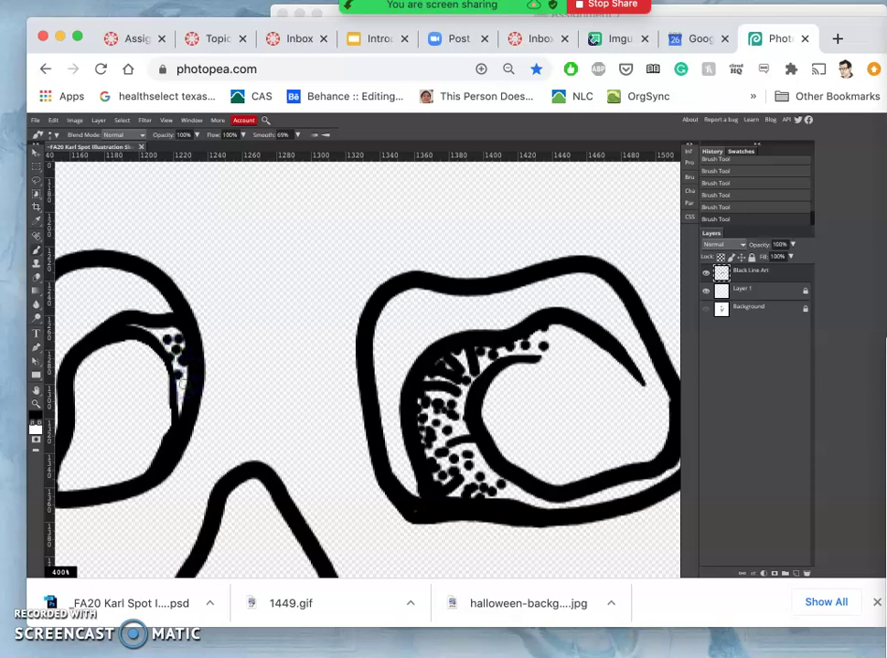
{"action": "left_click_drag", "start_coordinate": [179, 371], "coordinate": [158, 333]}
{"action": "key", "text": "super+z"}
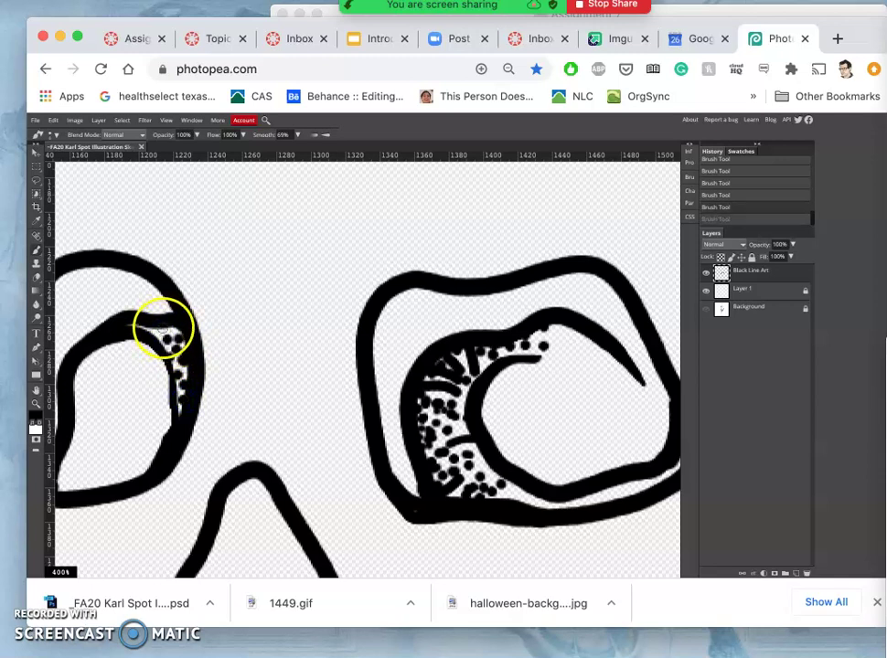
{"action": "left_click_drag", "start_coordinate": [165, 328], "coordinate": [174, 324]}
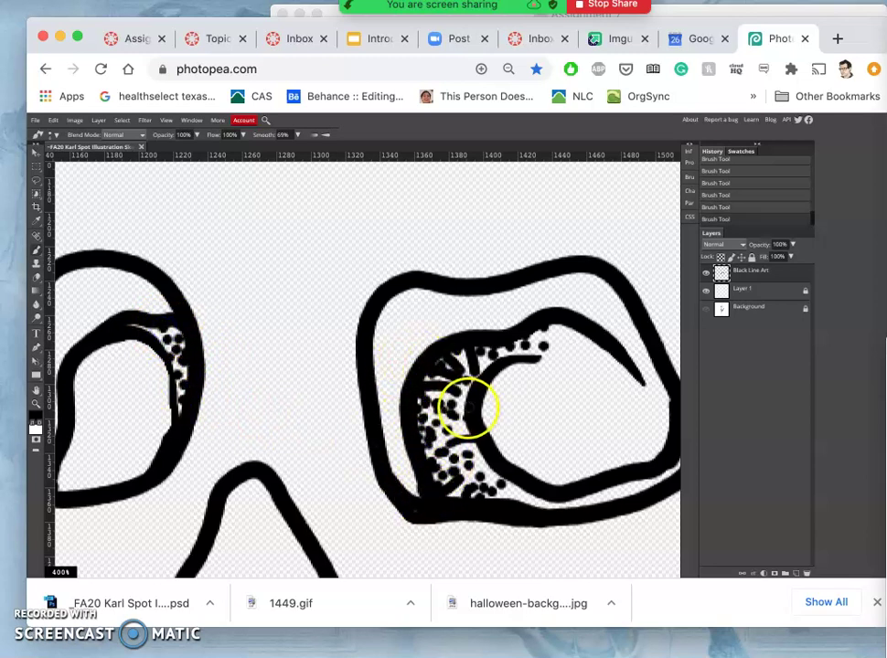
Step: Add a few more dots and a short stroke to the middle and upper part of the larger socket's shadow band
{"action": "left_click", "coordinate": [463, 408]}
{"action": "mouse_move", "coordinate": [484, 365]}
{"action": "left_mouse_down"}
{"action": "mouse_move", "coordinate": [454, 358]}
{"action": "mouse_move", "coordinate": [460, 356]}
{"action": "left_mouse_up"}
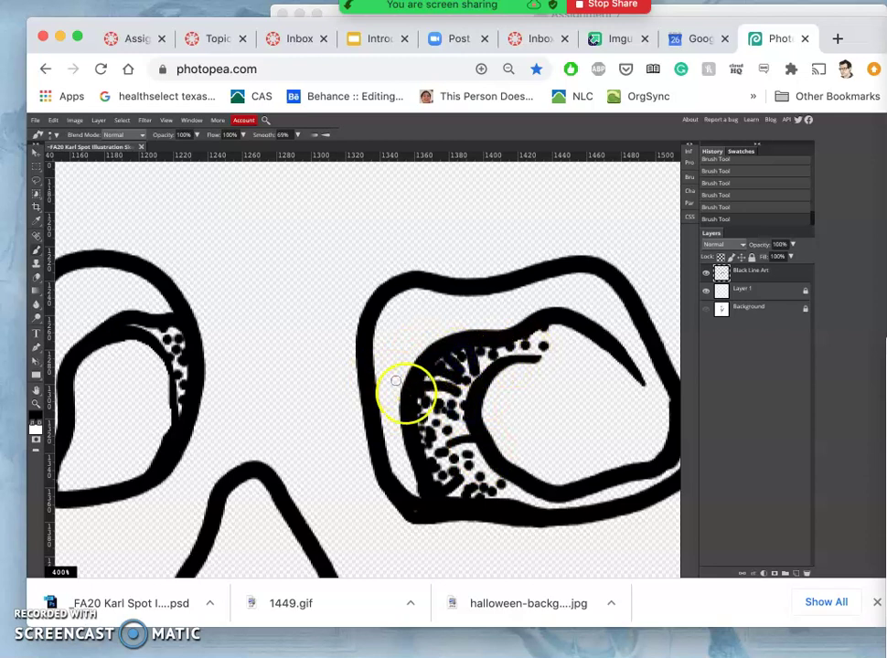
Step: Switch to a 2 px eraser with 28% smoothing and cut thin gaps into the hatch lines of the larger socket's shadow band
{"action": "left_click", "coordinate": [36, 279]}
{"action": "left_click", "coordinate": [53, 136]}
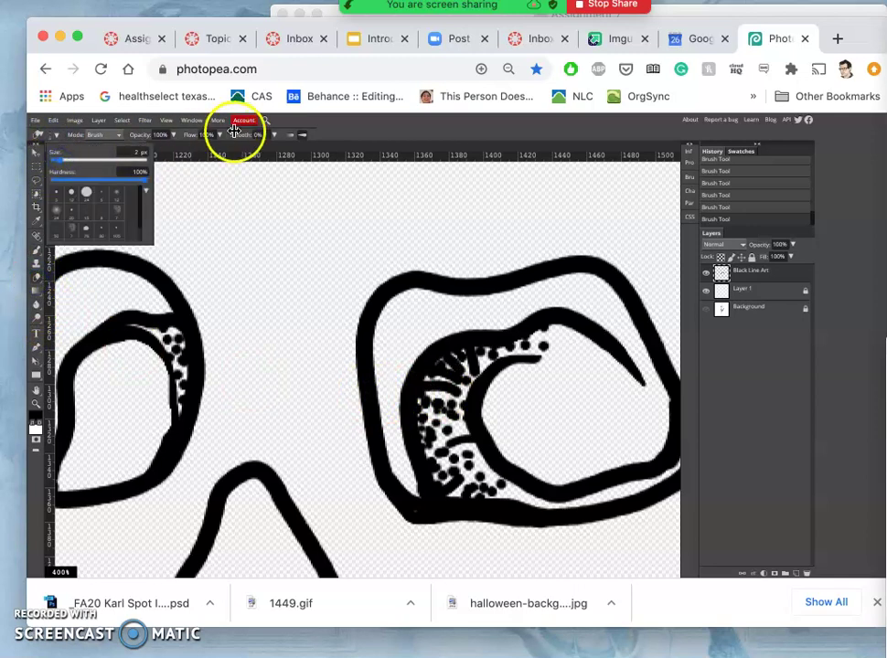
{"action": "left_click", "coordinate": [277, 135]}
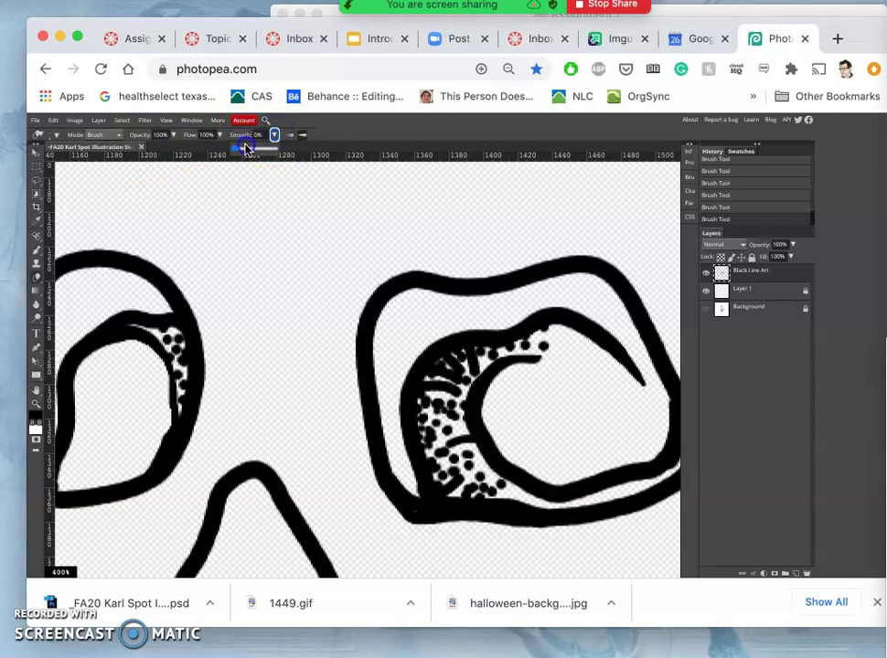
{"action": "left_click", "coordinate": [245, 148]}
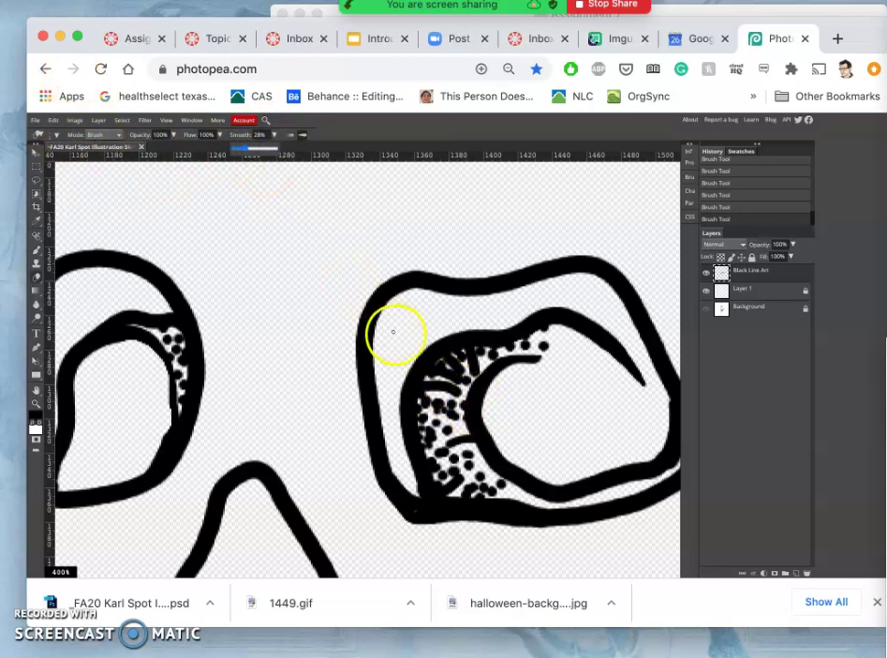
{"action": "left_click_drag", "start_coordinate": [454, 388], "coordinate": [445, 384]}
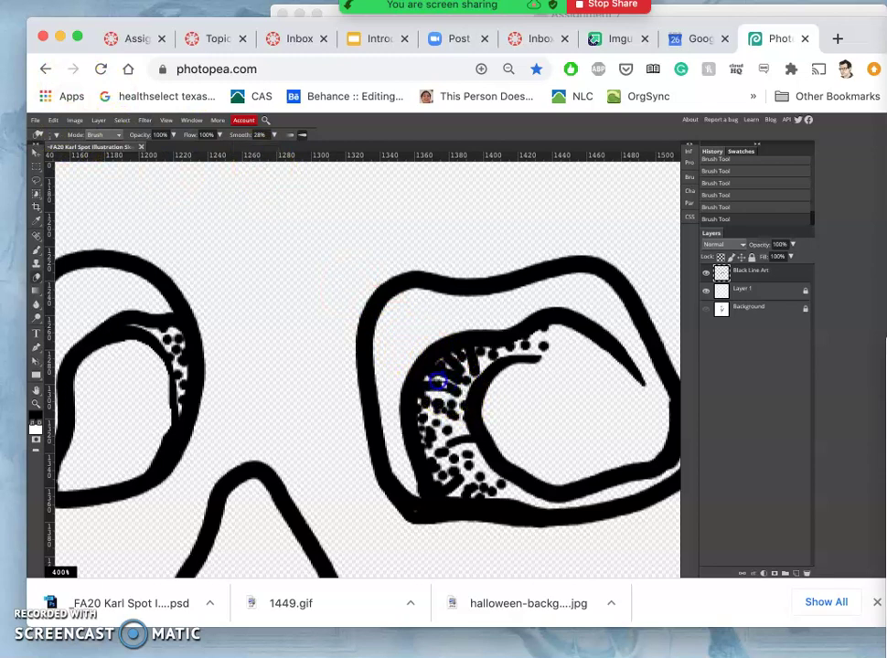
{"action": "left_click", "coordinate": [447, 391]}
{"action": "left_click", "coordinate": [450, 392]}
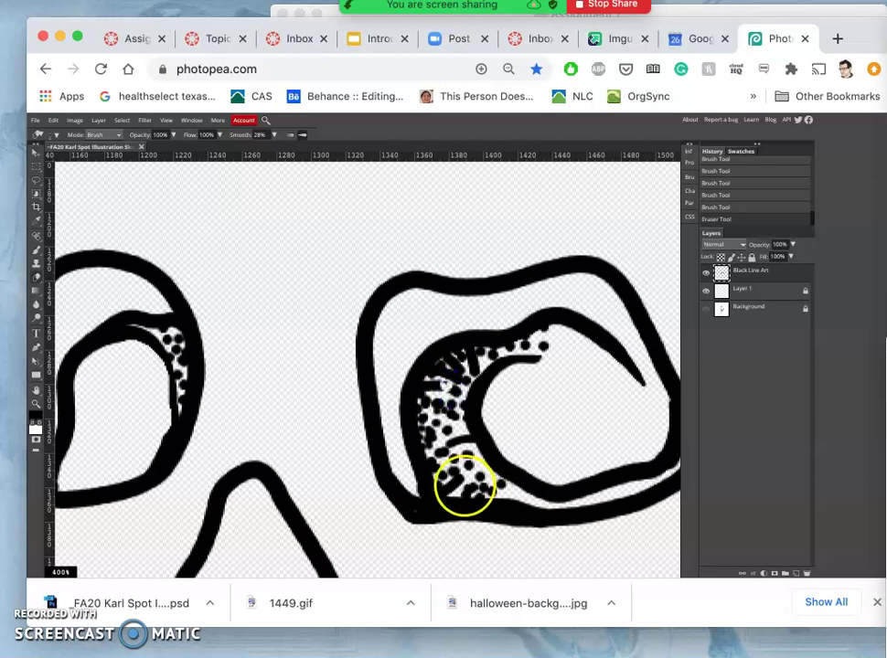
Step: Check the whole skull drawing and make the Background sketch layer visible again
{"action": "key", "text": "ctrl+minus"}
{"action": "key", "text": "ctrl+minus"}
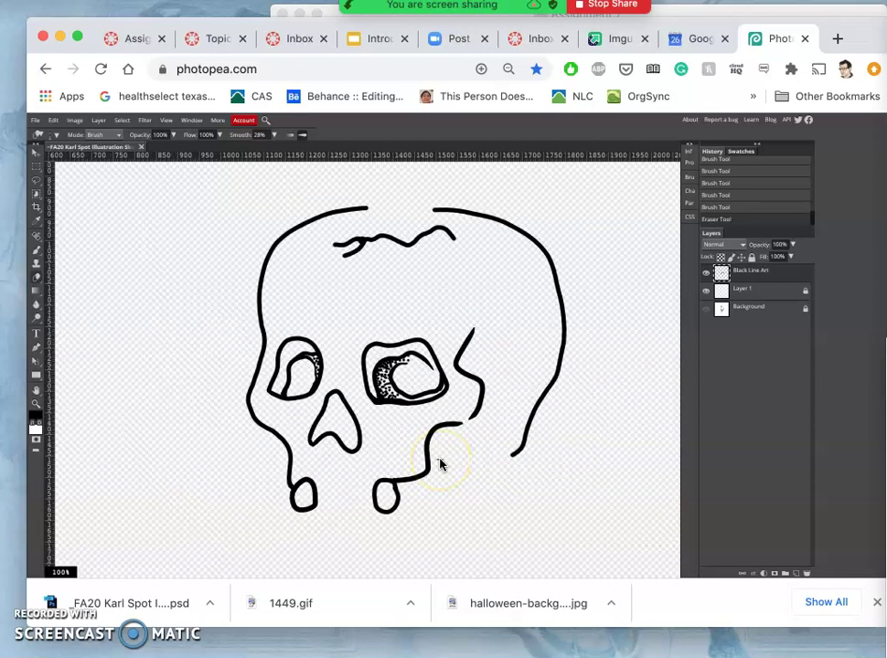
{"action": "key", "text": "ctrl+plus"}
{"action": "key", "text": "ctrl+minus"}
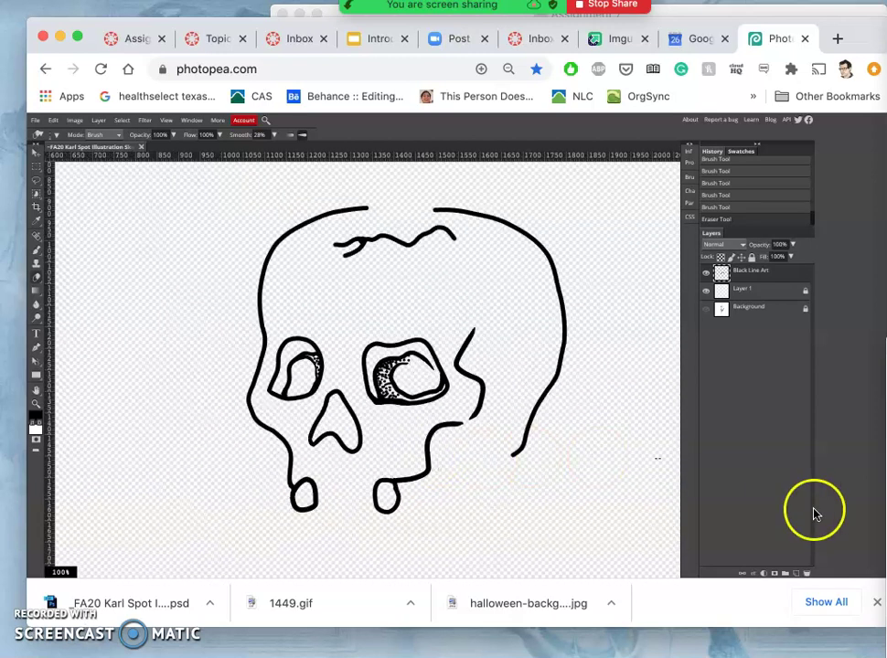
{"action": "left_click", "coordinate": [706, 310]}
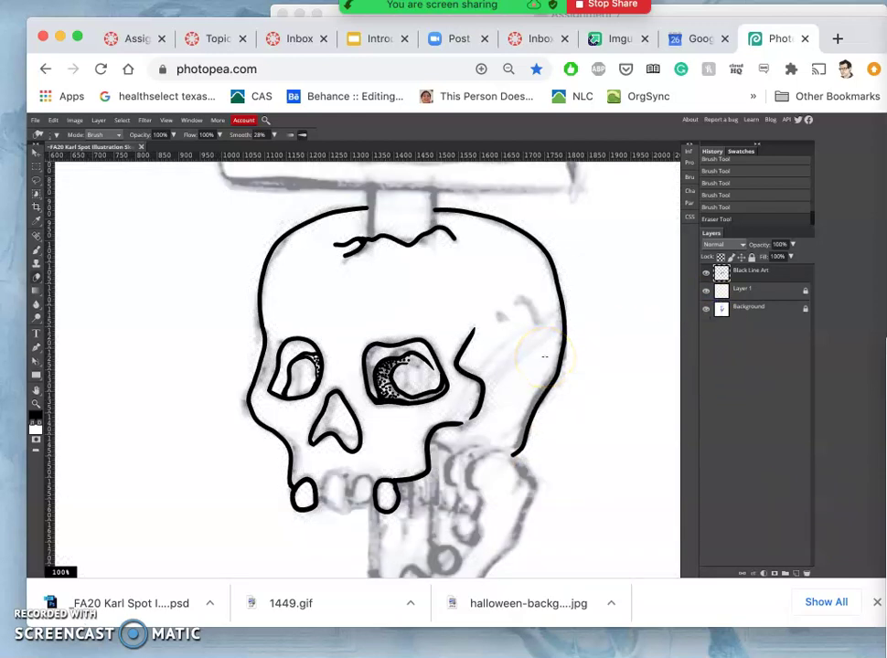
Step: Save the illustration as a PSD file
{"action": "left_click", "coordinate": [34, 119]}
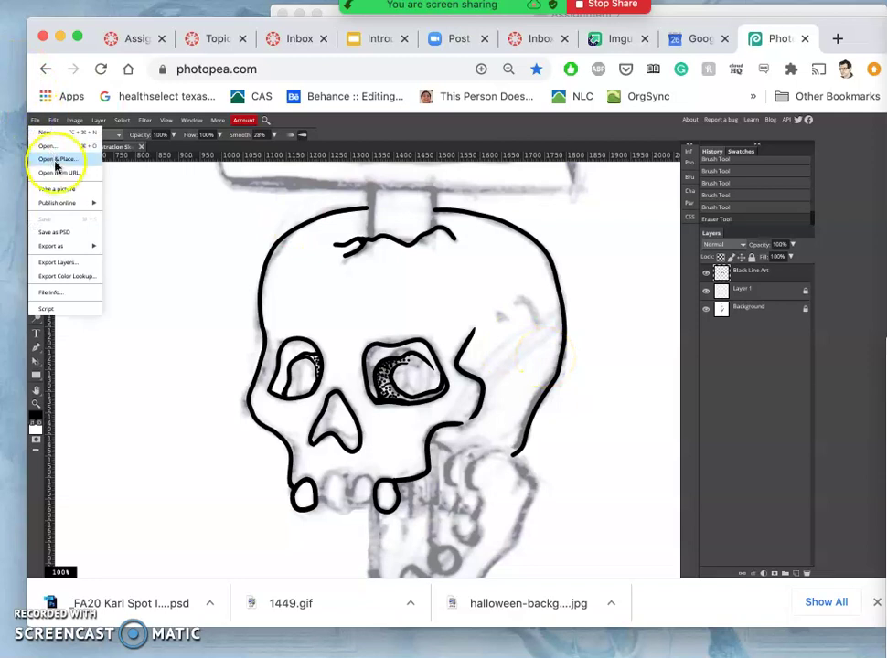
{"action": "left_click", "coordinate": [55, 232]}
{"action": "left_click", "coordinate": [320, 303]}
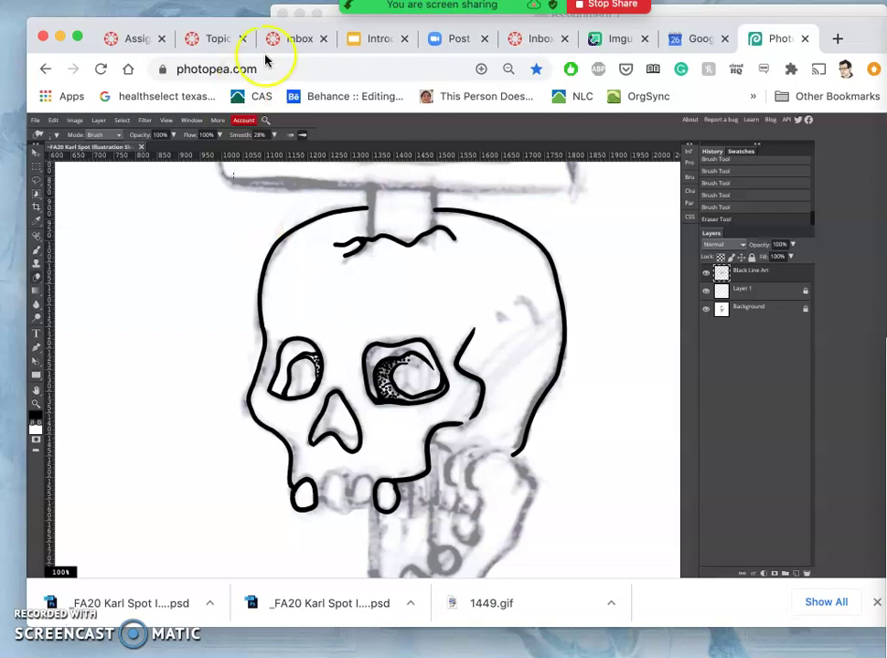
Step: Stop the screen share to return to the Zoom meeting, and share the screen with the illustration again
{"action": "mouse_move", "coordinate": [460, 50]}
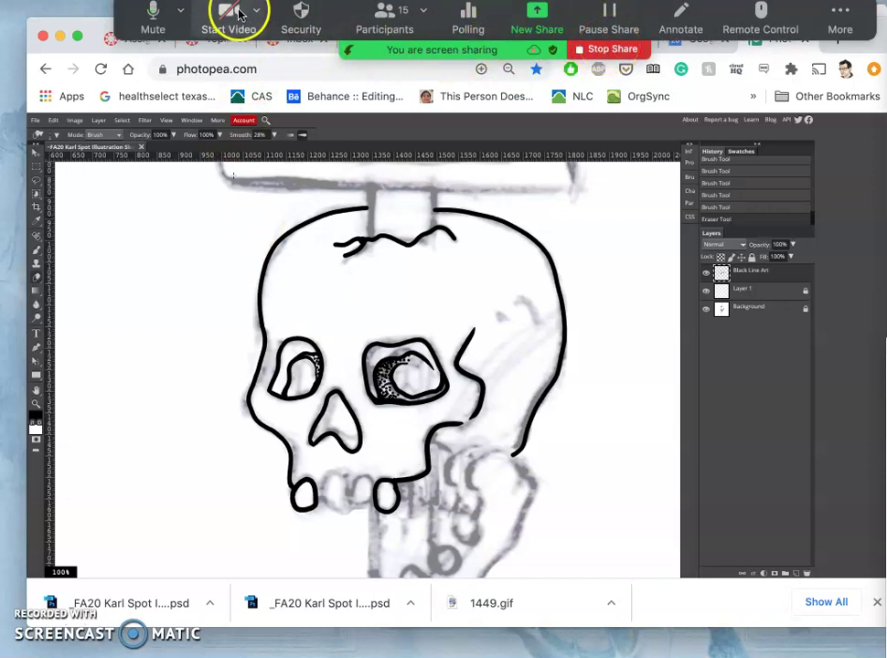
{"action": "left_click", "coordinate": [605, 49]}
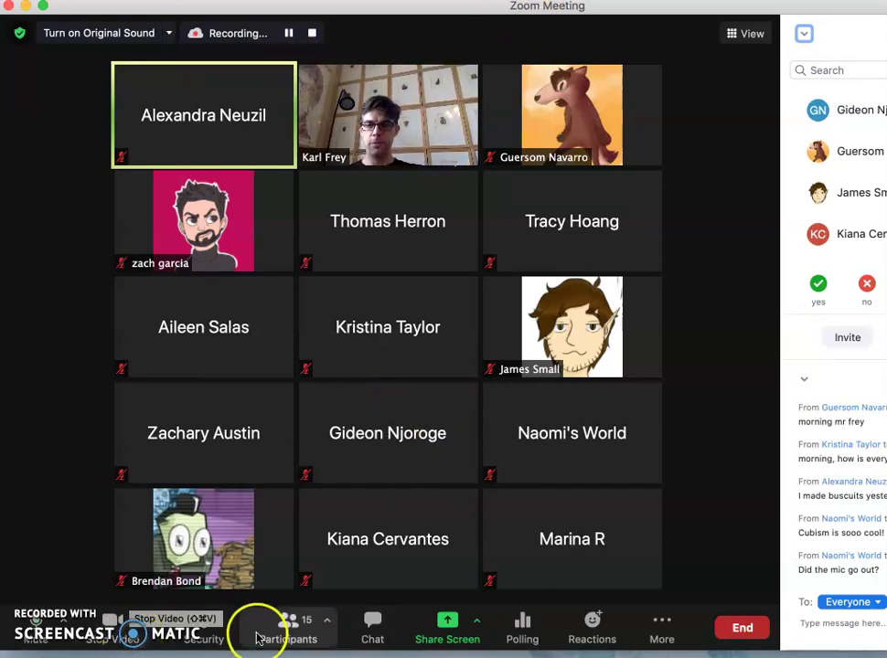
{"action": "left_click", "coordinate": [117, 655]}
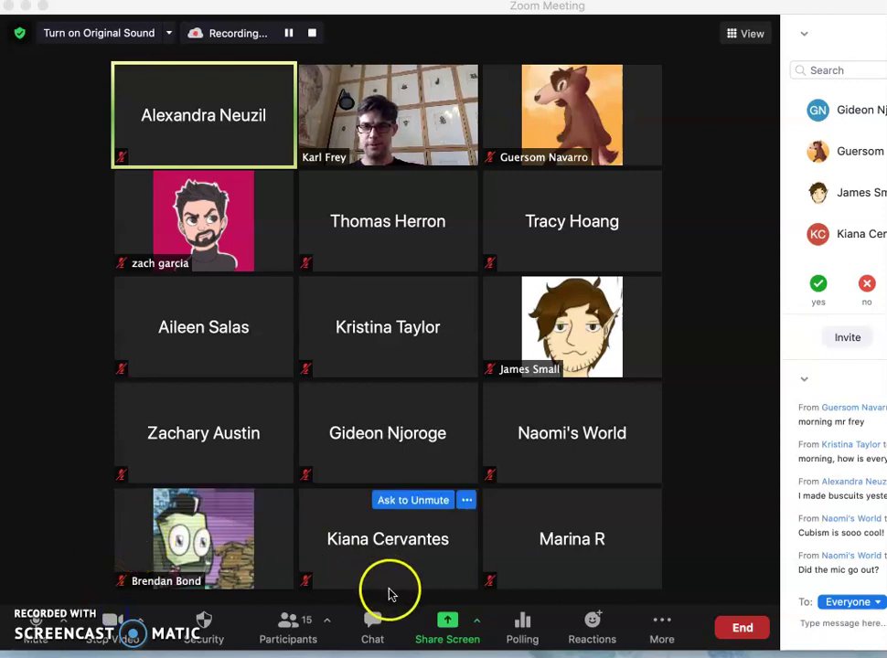
{"action": "left_click", "coordinate": [447, 629]}
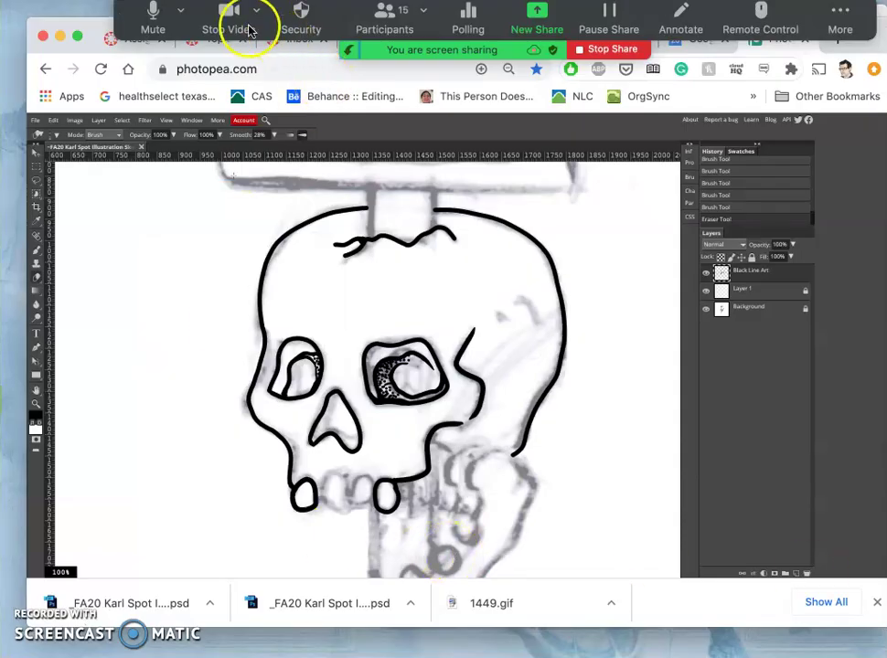
{"action": "left_click", "coordinate": [233, 16]}
{"action": "left_click", "coordinate": [230, 17]}
{"action": "left_click", "coordinate": [378, 317]}
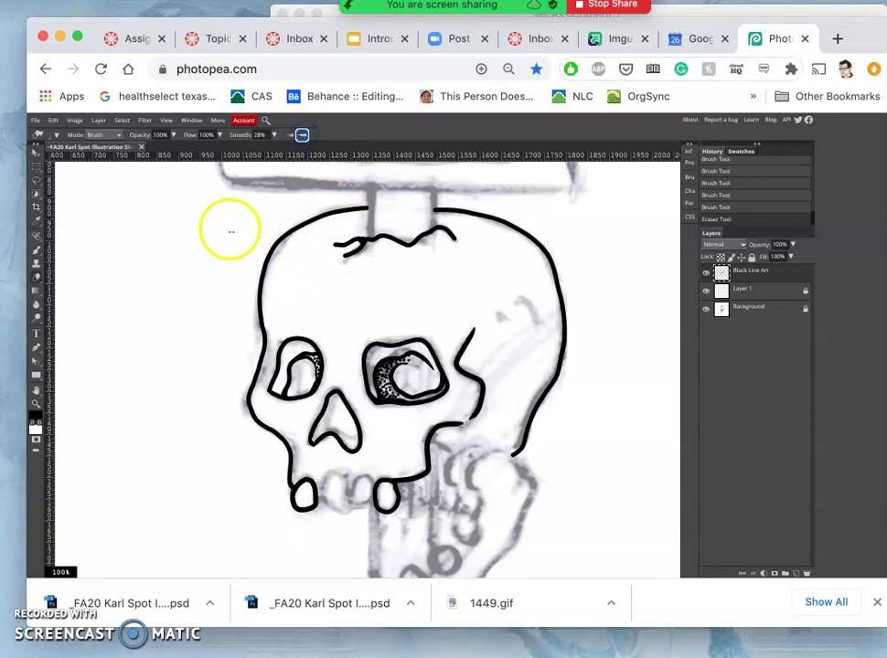
Step: Enlarge the eraser to 92 px and turn on pen pressure control for its size
{"action": "left_click", "coordinate": [57, 136]}
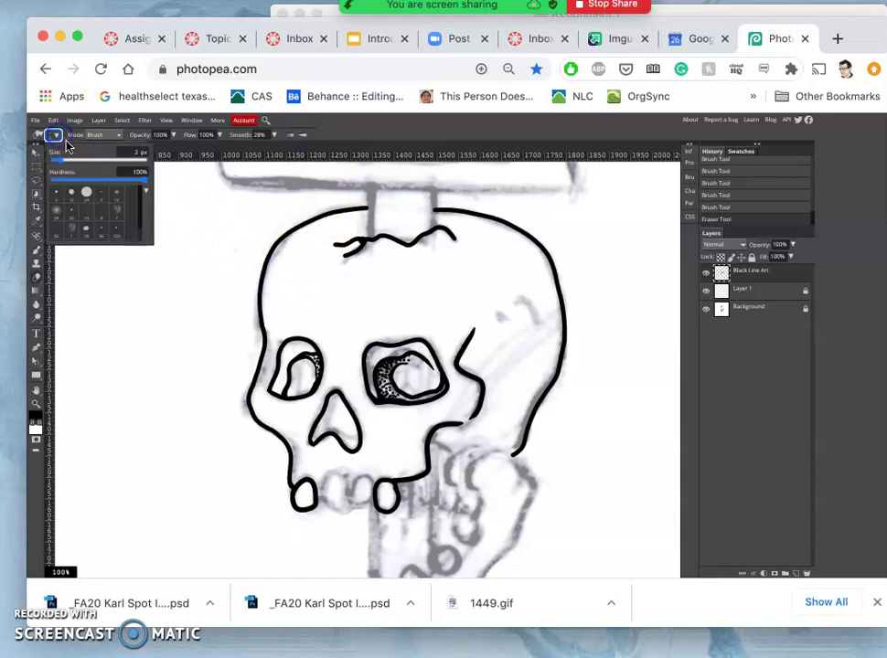
{"action": "left_click", "coordinate": [74, 161]}
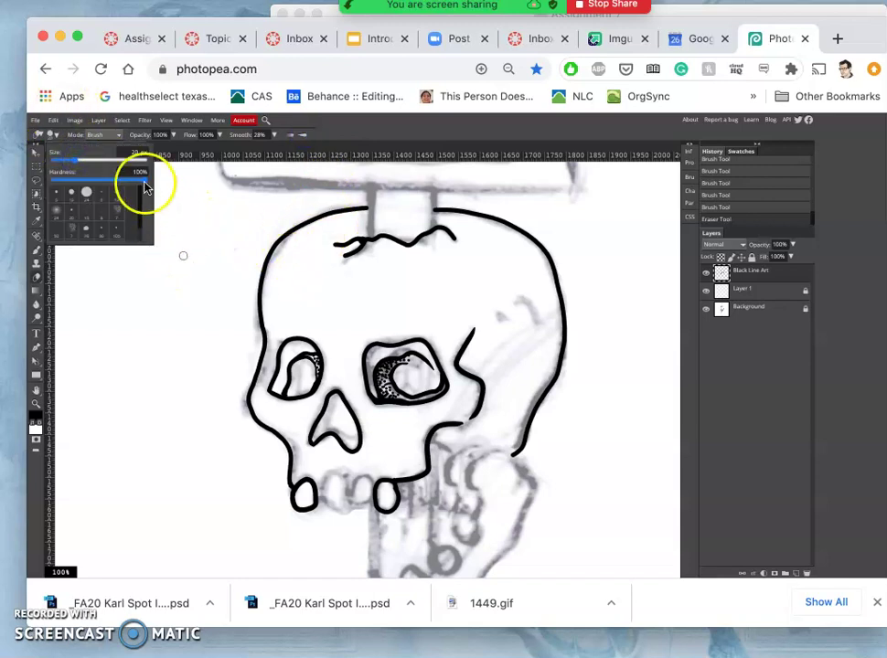
{"action": "left_click", "coordinate": [303, 137]}
{"action": "left_click", "coordinate": [300, 124]}
{"action": "key", "text": "super+plus"}
{"action": "key", "text": "super+plus"}
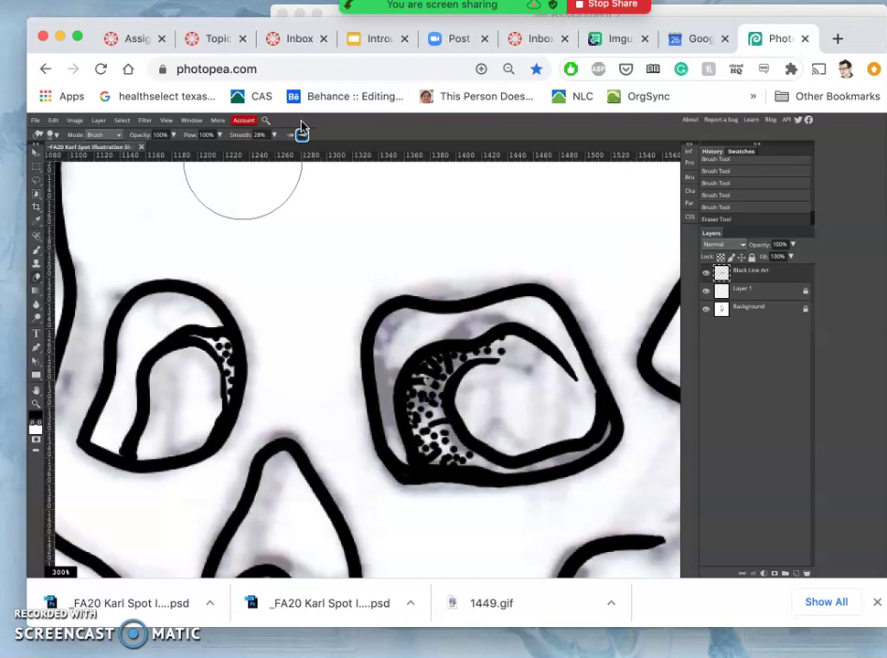
{"action": "key", "text": "super+minus"}
{"action": "key", "text": "super+minus"}
{"action": "left_click", "coordinate": [351, 137]}
{"action": "key", "text": "super+plus"}
{"action": "key", "text": "super+minus"}
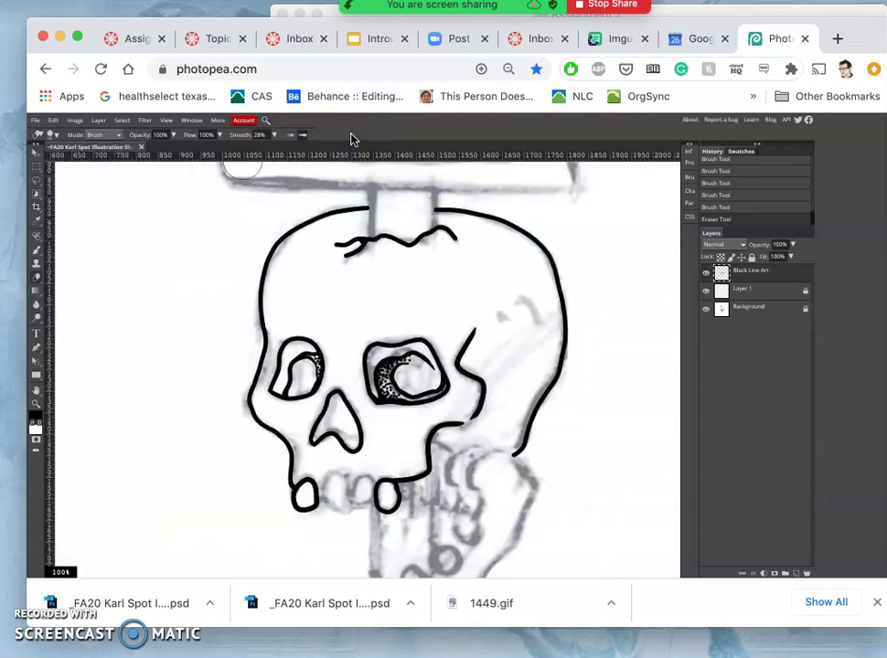
{"action": "left_click", "coordinate": [727, 134]}
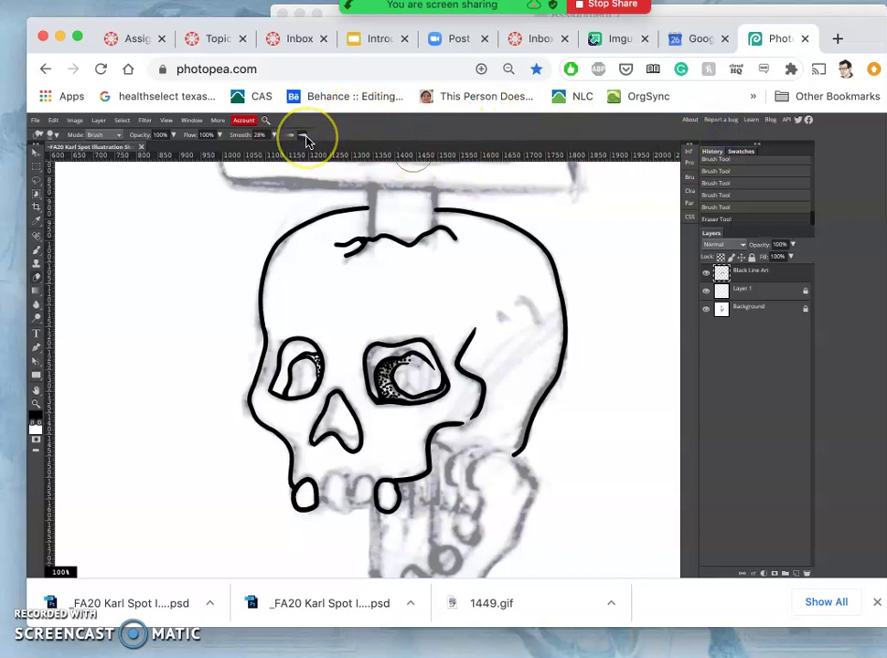
Step: Enlarge the browser page zoom to 75%
{"action": "left_click", "coordinate": [312, 68]}
{"action": "key", "text": "super+equal"}
{"action": "key", "text": "super+equal"}
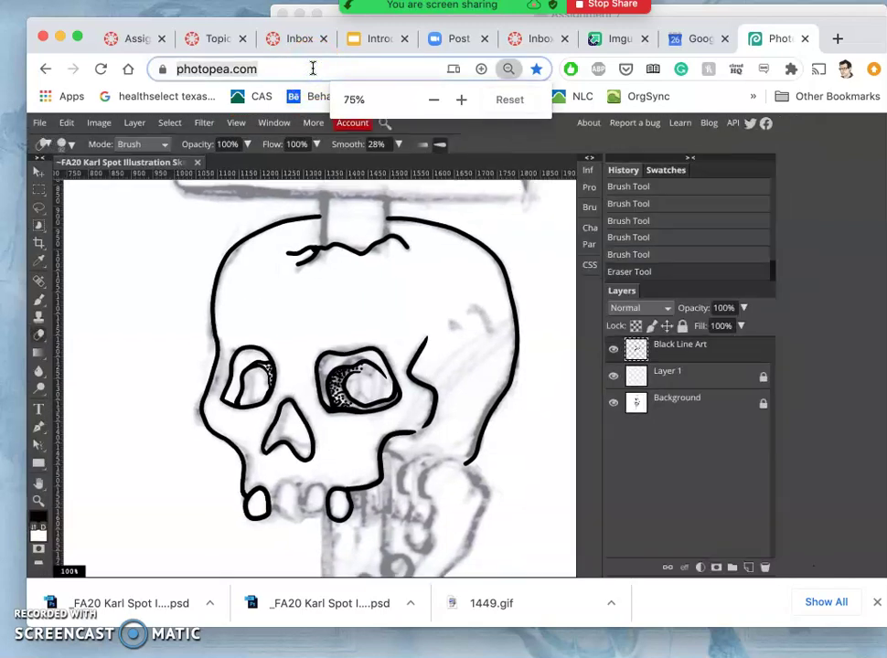
Step: Check the eraser's pen pressure size setting and test it with strokes on the blank canvas beside the skull
{"action": "left_click", "coordinate": [440, 144]}
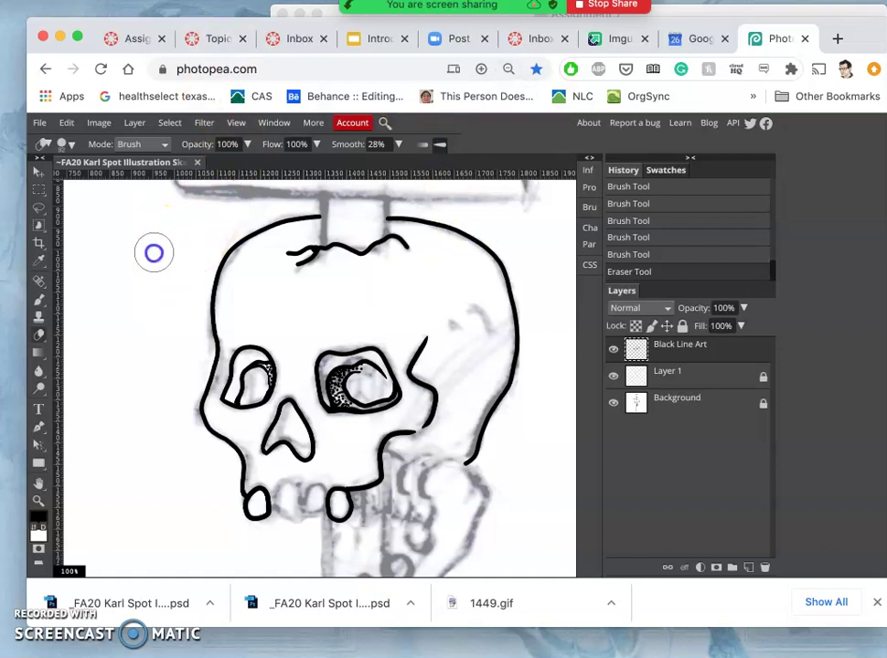
{"action": "mouse_move", "coordinate": [155, 318]}
{"action": "left_mouse_down"}
{"action": "mouse_move", "coordinate": [138, 383]}
{"action": "mouse_move", "coordinate": [147, 434]}
{"action": "left_mouse_up"}
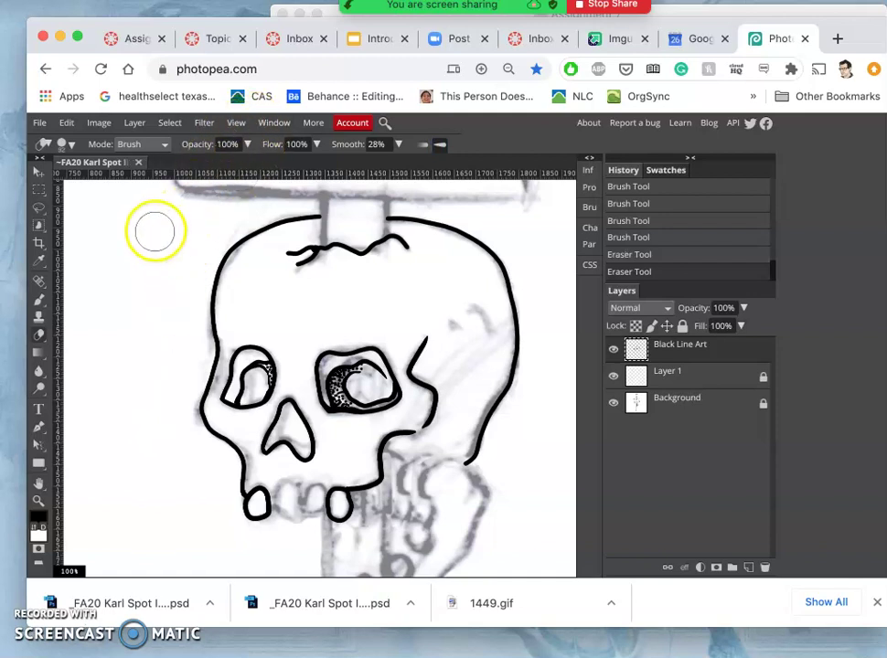
{"action": "left_click_drag", "start_coordinate": [152, 330], "coordinate": [146, 350]}
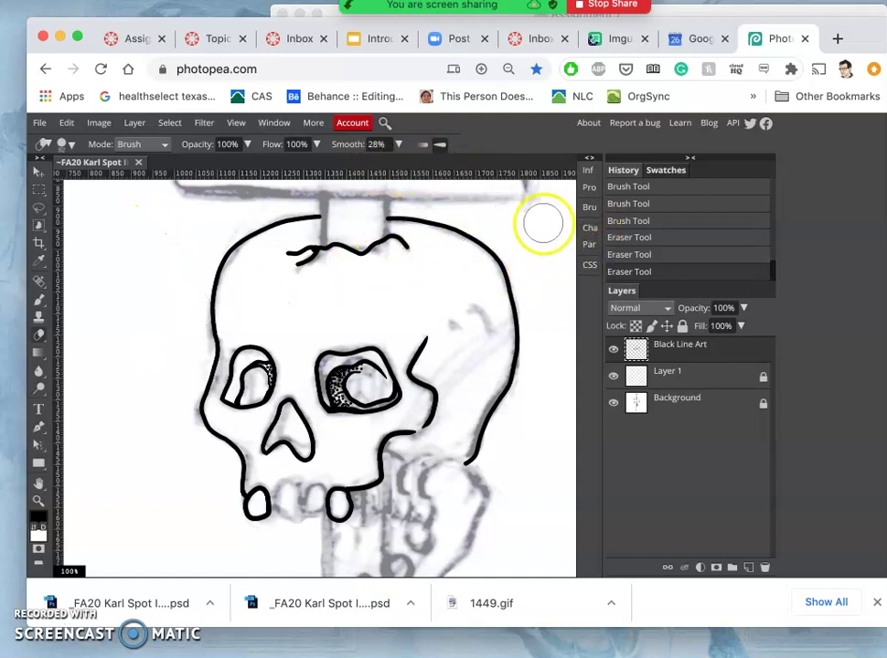
Step: Test the eraser with strokes on the blank canvas beside the skull on the Black Line Art layer, and deselect
{"action": "left_click", "coordinate": [726, 358]}
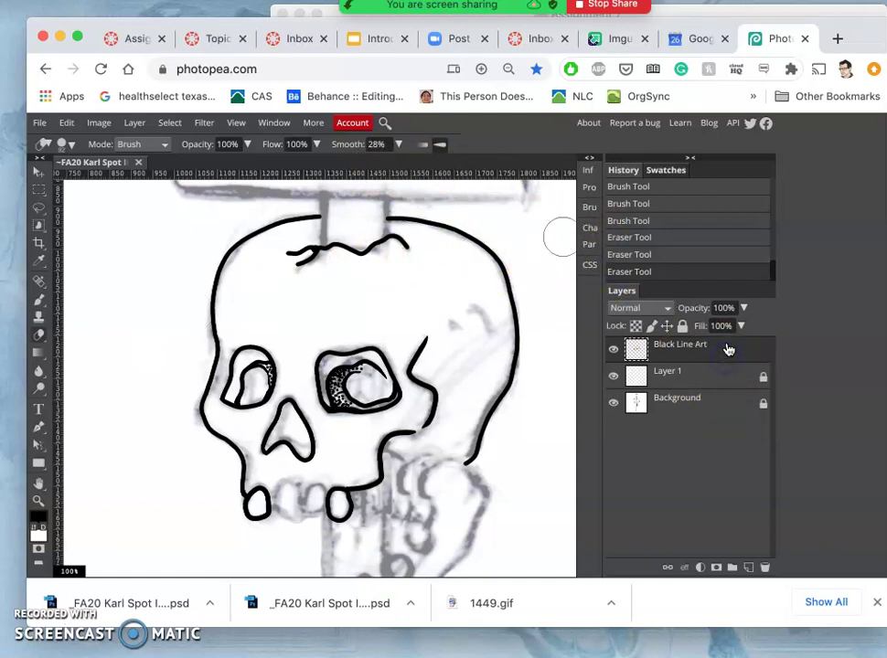
{"action": "left_click_drag", "start_coordinate": [129, 224], "coordinate": [121, 245]}
{"action": "left_click", "coordinate": [132, 272]}
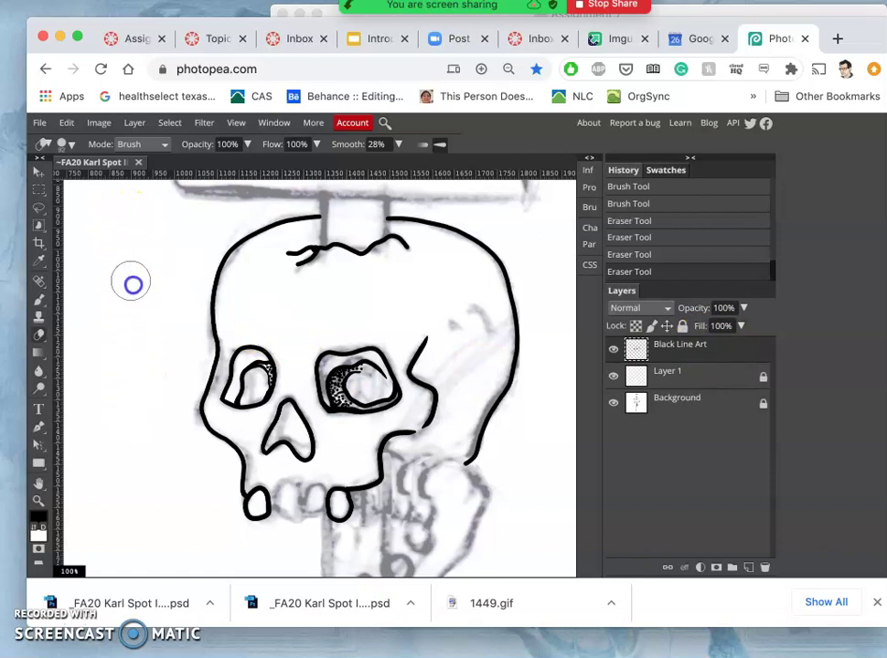
{"action": "left_click_drag", "start_coordinate": [138, 288], "coordinate": [148, 323]}
{"action": "key", "text": "super+d"}
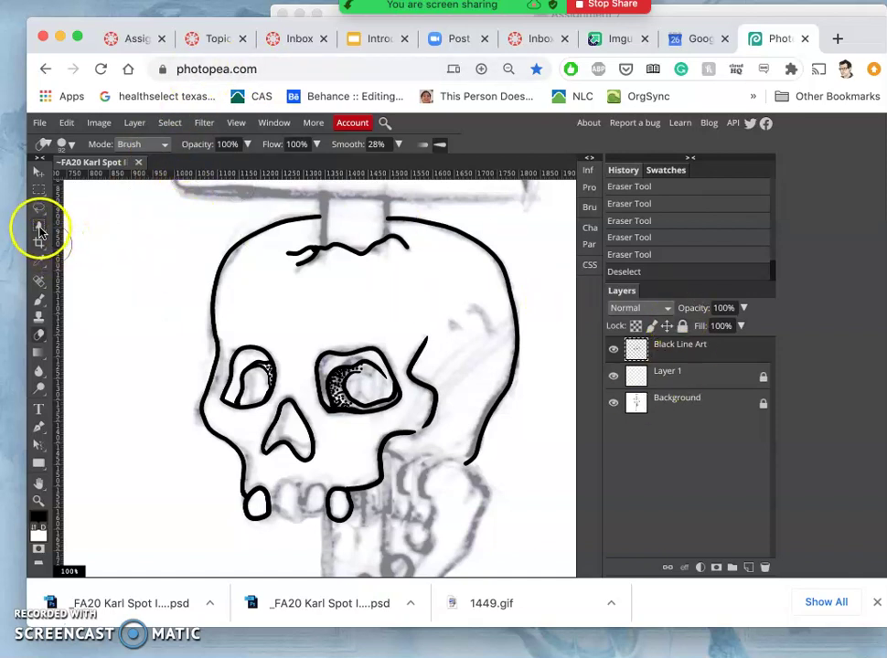
Step: Set the brush to 50 px, turn on pen pressure for its size, and paint test strokes beside the skull
{"action": "left_click", "coordinate": [39, 299]}
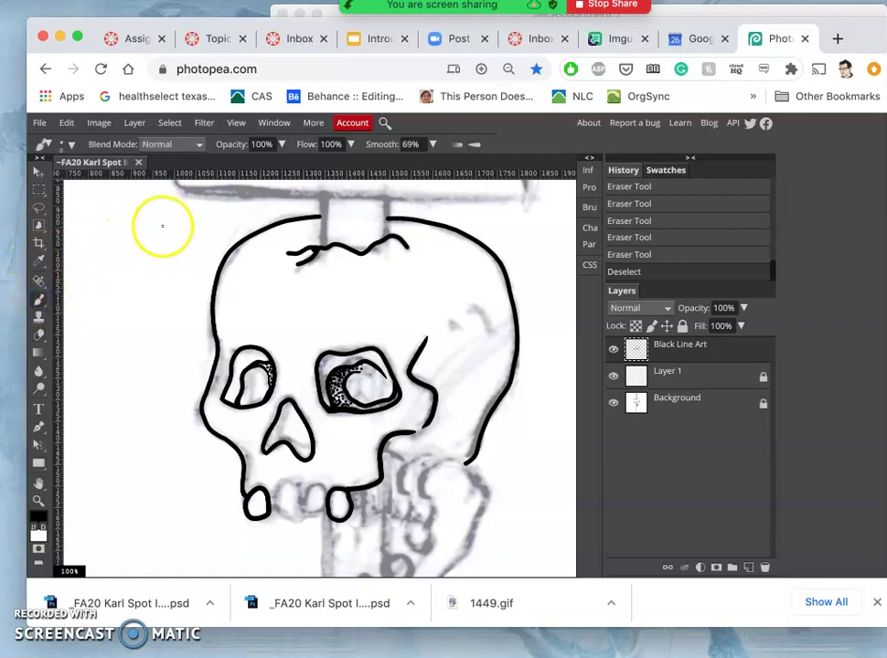
{"action": "left_click", "coordinate": [69, 146]}
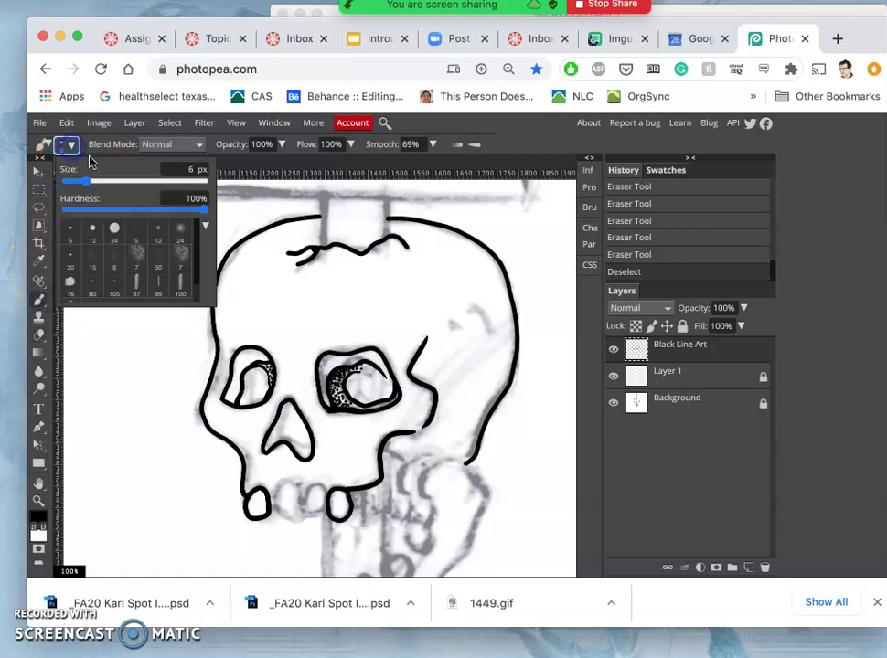
{"action": "left_click_drag", "start_coordinate": [86, 181], "coordinate": [112, 181]}
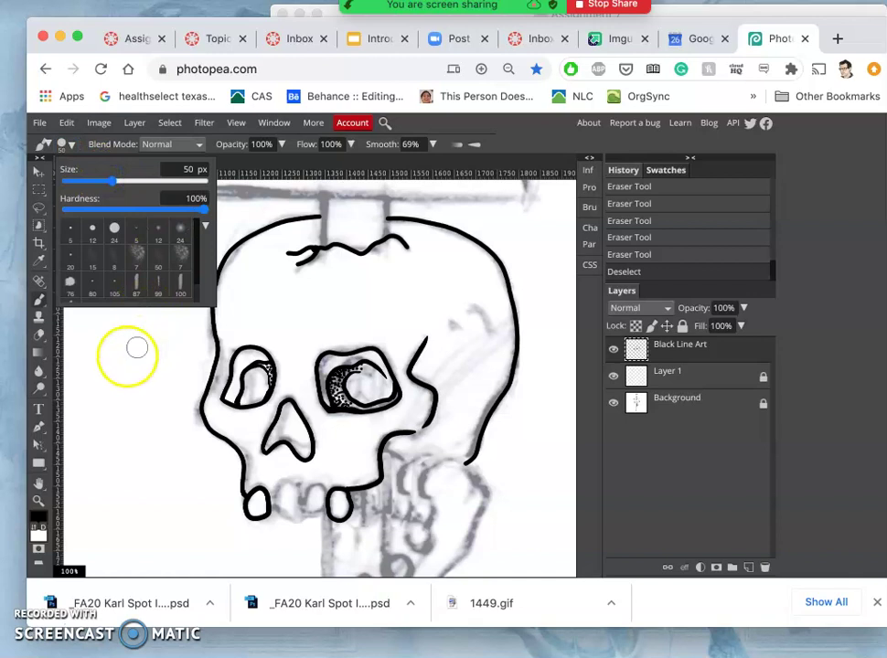
{"action": "mouse_move", "coordinate": [125, 362]}
{"action": "left_mouse_down"}
{"action": "mouse_move", "coordinate": [139, 376]}
{"action": "mouse_move", "coordinate": [133, 418]}
{"action": "left_mouse_up"}
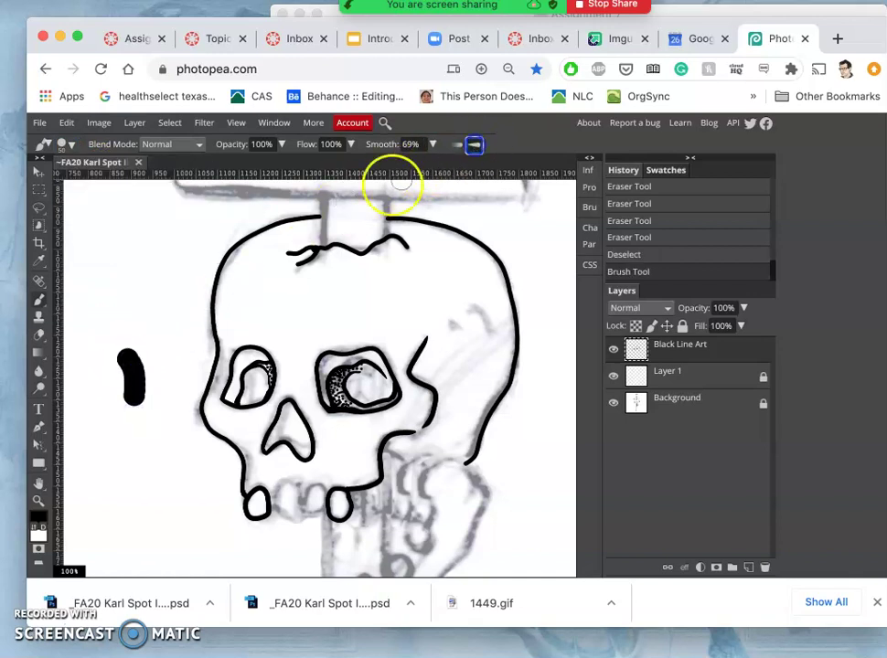
{"action": "mouse_move", "coordinate": [139, 226]}
{"action": "left_mouse_down"}
{"action": "mouse_move", "coordinate": [151, 274]}
{"action": "mouse_move", "coordinate": [132, 301]}
{"action": "mouse_move", "coordinate": [136, 315]}
{"action": "mouse_move", "coordinate": [170, 340]}
{"action": "mouse_move", "coordinate": [150, 479]}
{"action": "mouse_move", "coordinate": [186, 524]}
{"action": "mouse_move", "coordinate": [219, 539]}
{"action": "left_mouse_up"}
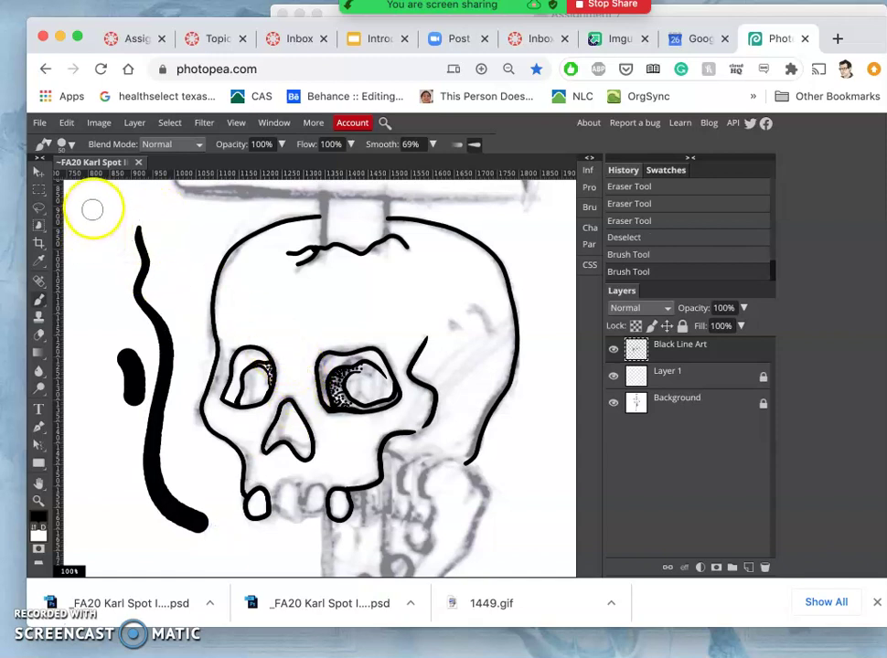
{"action": "mouse_move", "coordinate": [93, 222]}
{"action": "left_mouse_down"}
{"action": "mouse_move", "coordinate": [107, 277]}
{"action": "mouse_move", "coordinate": [88, 313]}
{"action": "mouse_move", "coordinate": [93, 343]}
{"action": "mouse_move", "coordinate": [109, 353]}
{"action": "mouse_move", "coordinate": [103, 466]}
{"action": "mouse_move", "coordinate": [133, 528]}
{"action": "left_mouse_up"}
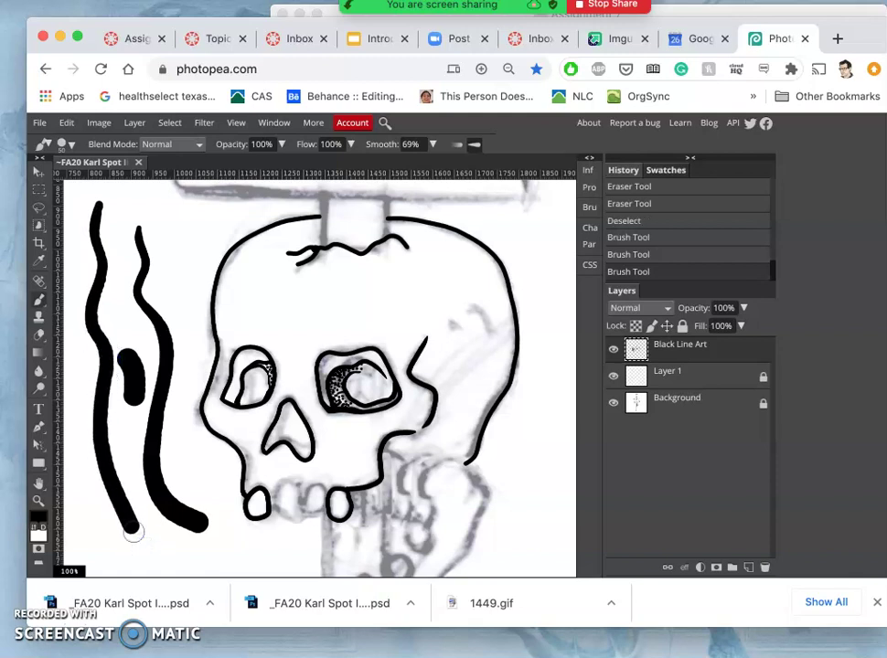
Step: Undo the three brush test strokes beside the skull
{"action": "key", "text": "ctrl+z"}
{"action": "key", "text": "ctrl+z"}
{"action": "key", "text": "ctrl+z"}
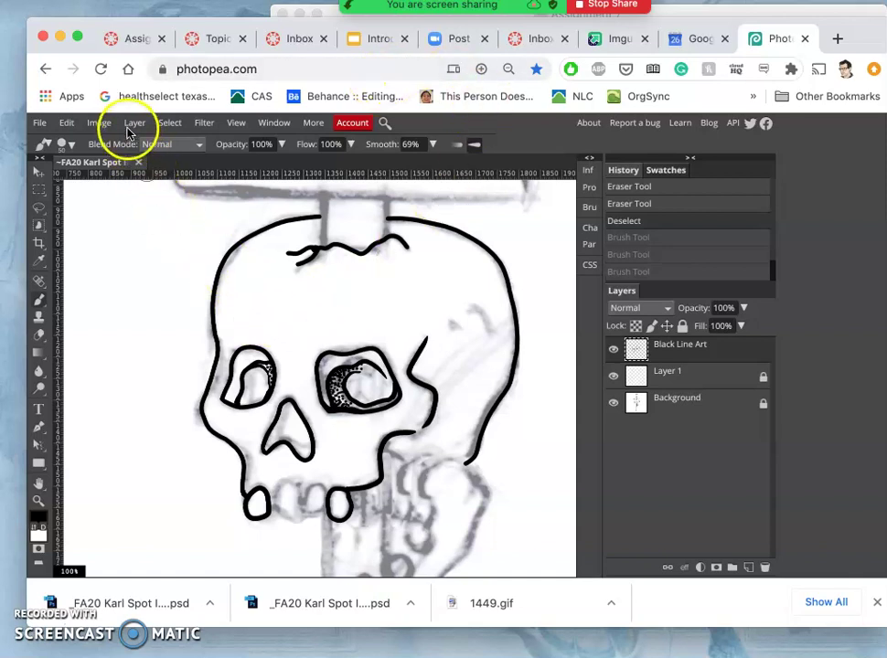
Step: Reduce the brush size to 19 px
{"action": "left_click", "coordinate": [66, 144]}
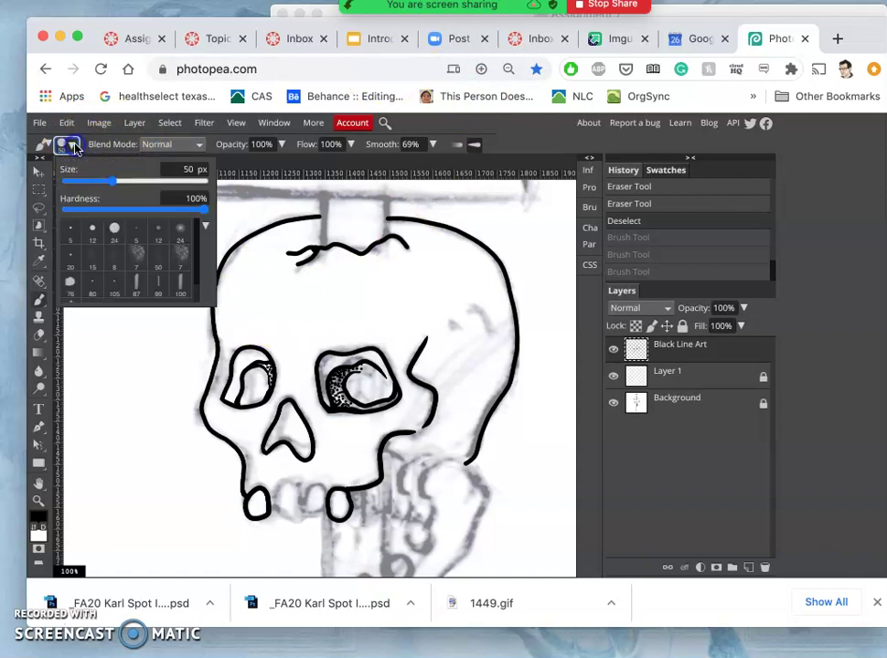
{"action": "left_click_drag", "start_coordinate": [84, 188], "coordinate": [88, 181]}
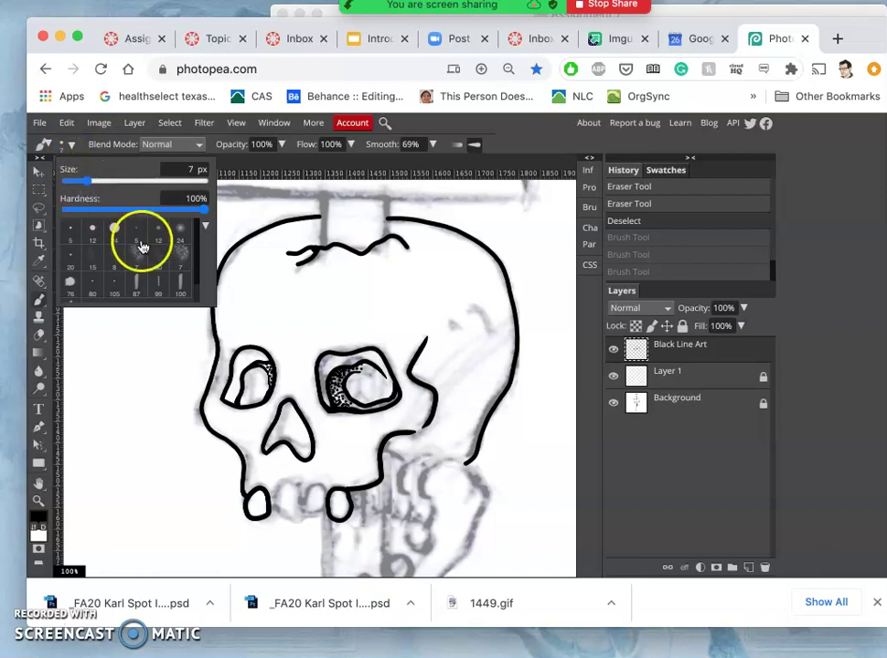
{"action": "left_click", "coordinate": [99, 183]}
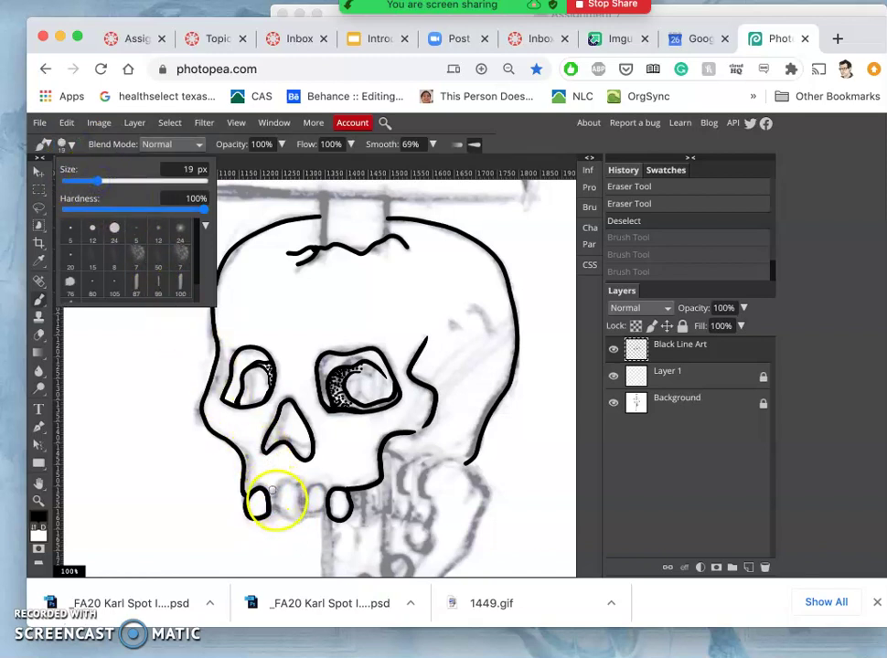
Step: Try to ink the tooth beside the skull's front tooth over the sketch, and undo the stroke
{"action": "left_click", "coordinate": [274, 505]}
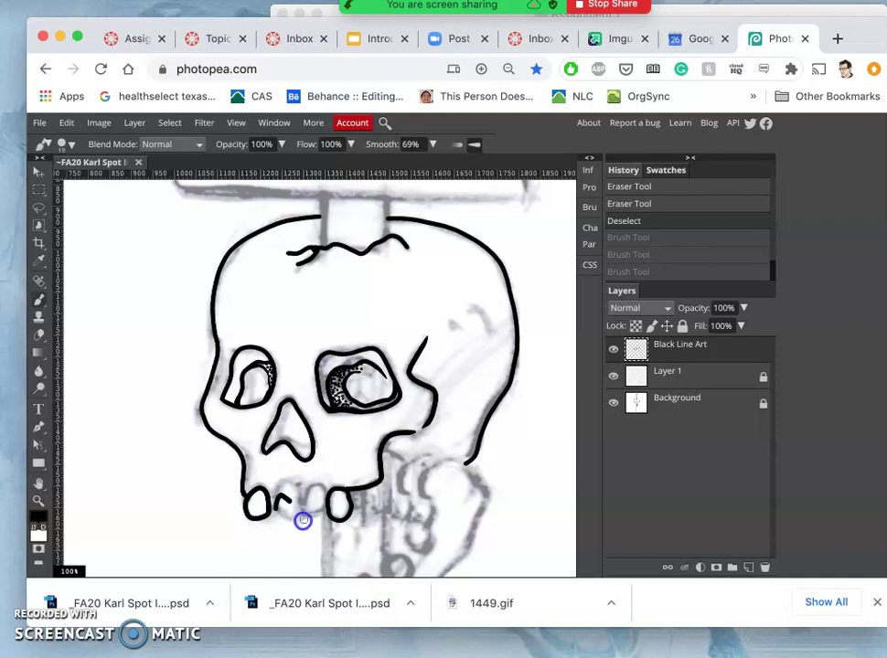
{"action": "left_click", "coordinate": [278, 516]}
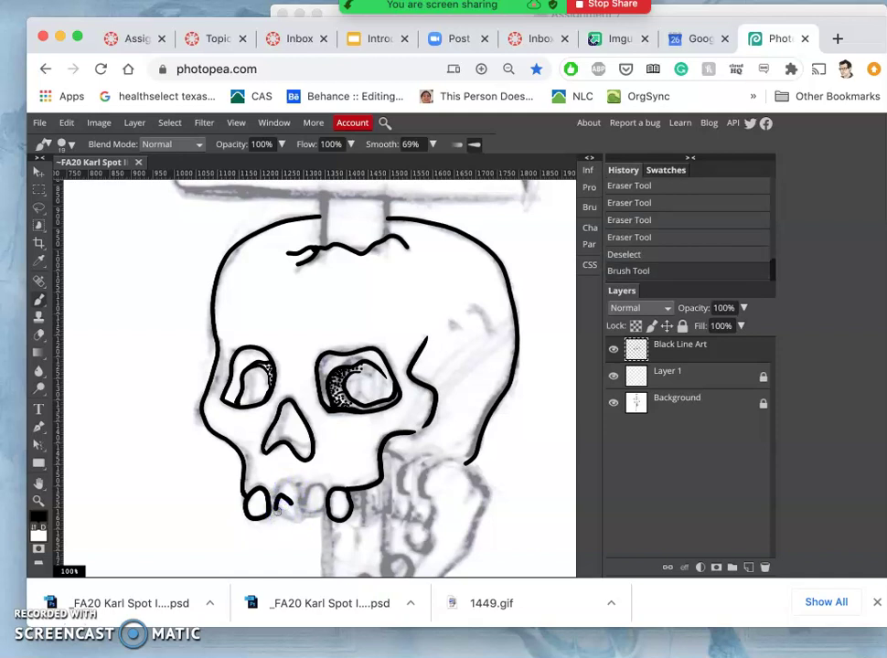
{"action": "key", "text": "ctrl+z"}
Step: Ink the inner contour lines of the nose cavity, down its side and across its lower edge
{"action": "scroll", "coordinate": [278, 512], "scroll_direction": "up", "scroll_amount": 5}
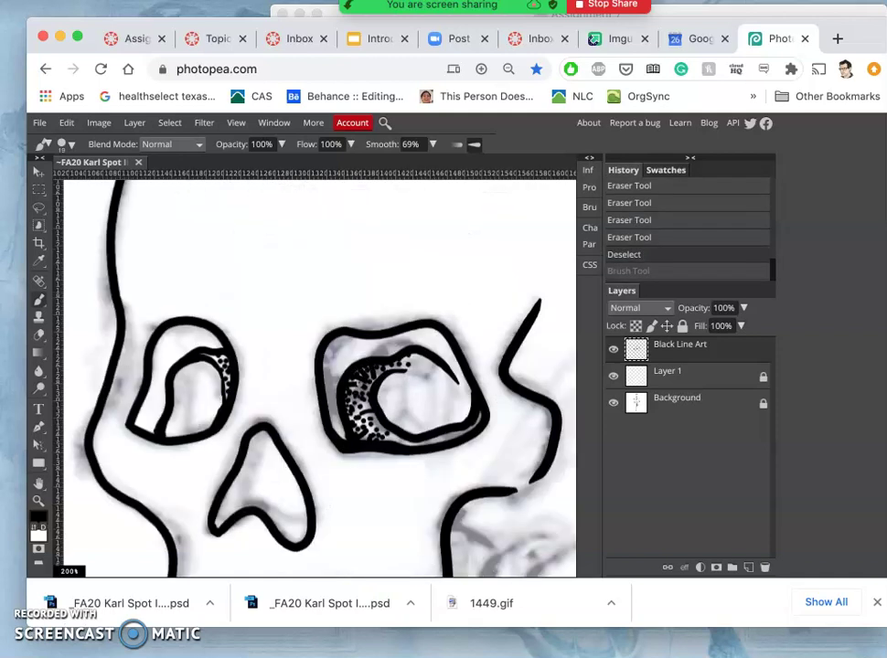
{"action": "scroll", "coordinate": [278, 512], "scroll_direction": "down", "scroll_amount": 2}
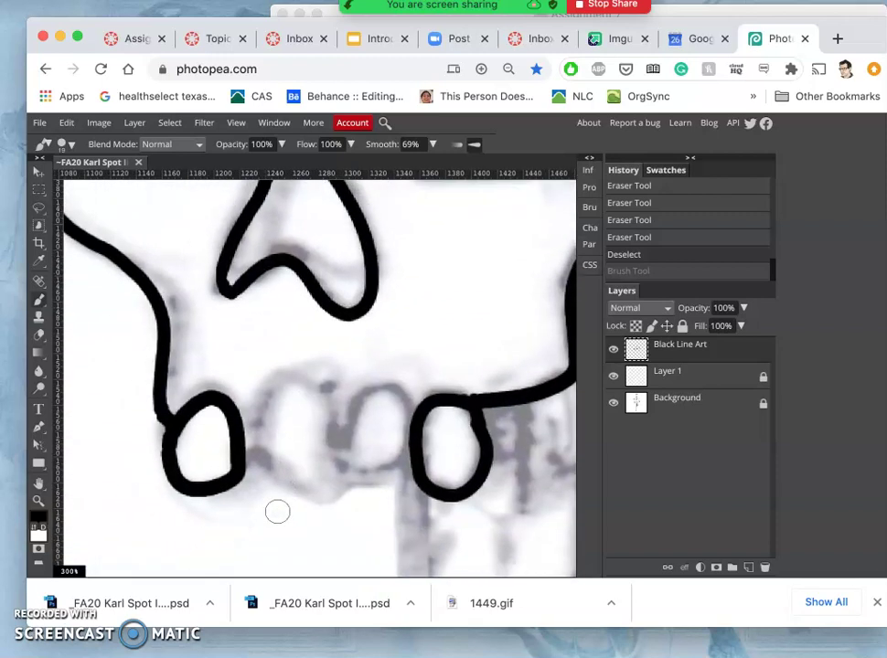
{"action": "scroll", "coordinate": [278, 512], "scroll_direction": "up", "scroll_amount": 4}
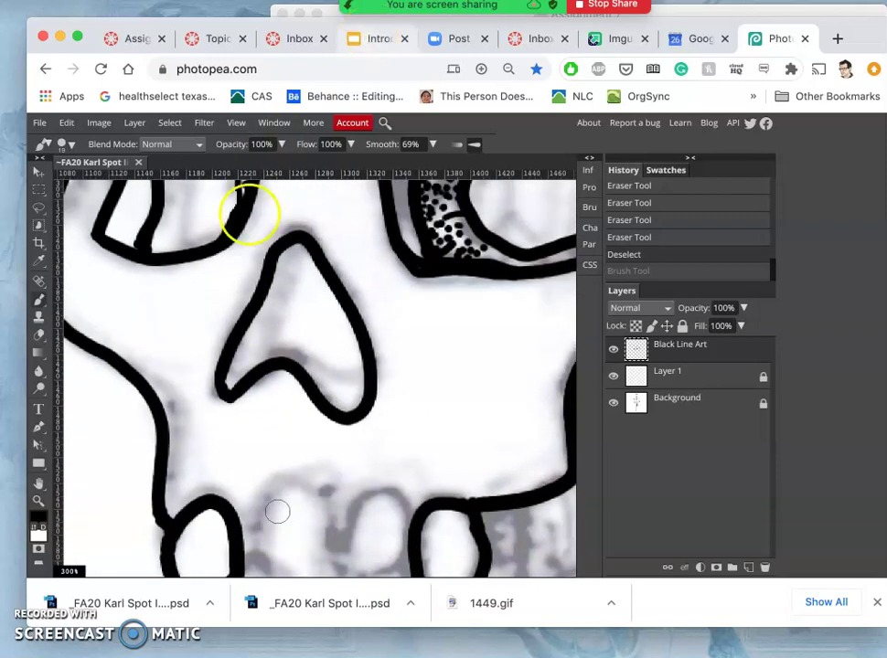
{"action": "left_click_drag", "start_coordinate": [309, 252], "coordinate": [262, 350]}
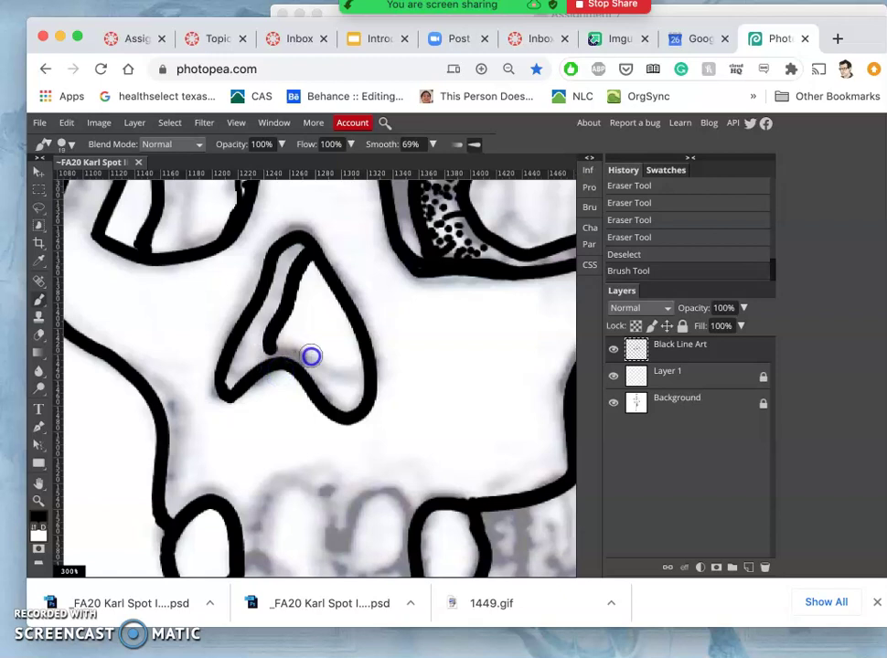
{"action": "left_click_drag", "start_coordinate": [310, 356], "coordinate": [359, 379]}
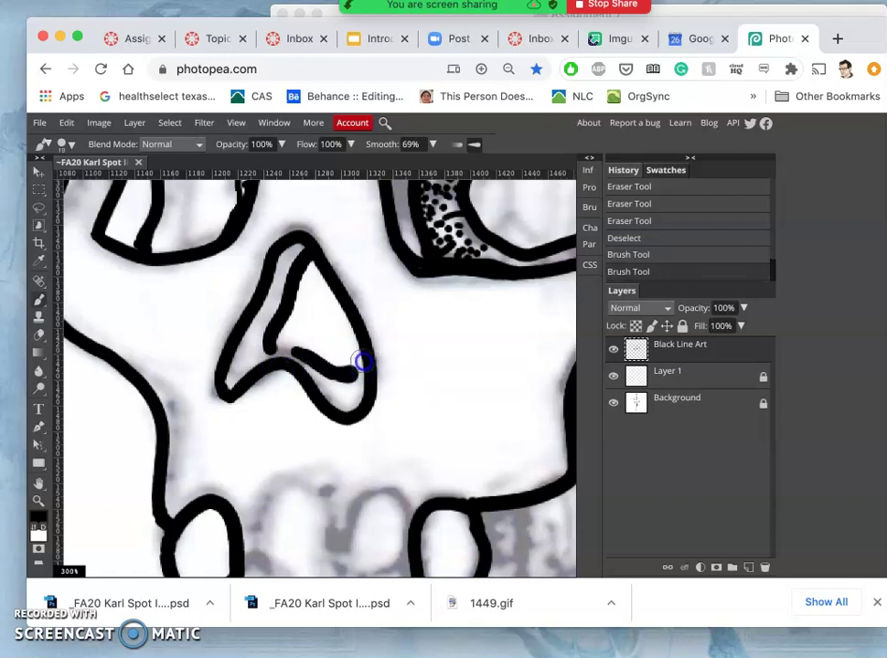
{"action": "left_click", "coordinate": [352, 373]}
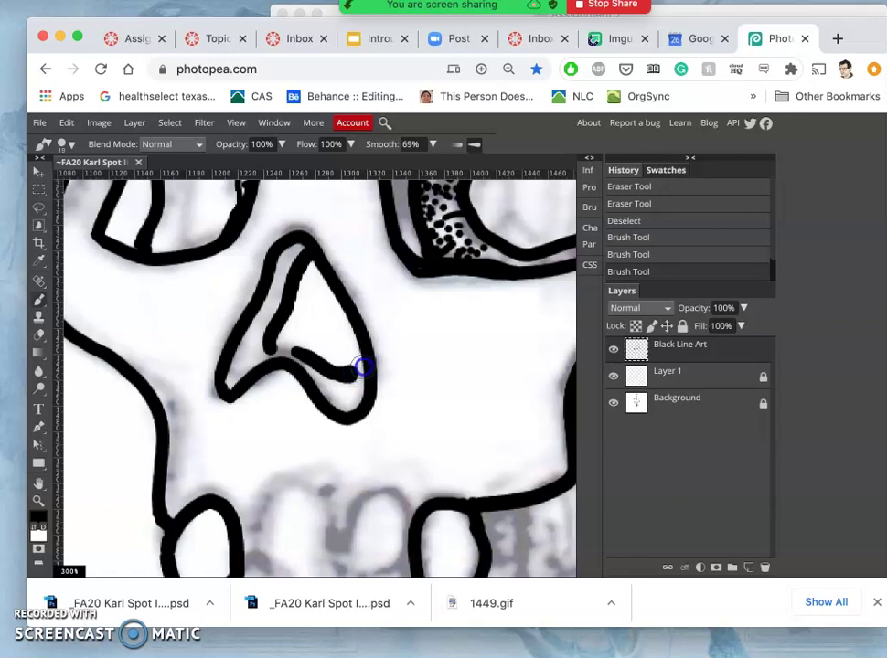
{"action": "left_click", "coordinate": [363, 366]}
Step: Stipple the shaded areas between the inner and outer contours of the nose cavity with small dots
{"action": "left_click", "coordinate": [256, 353]}
{"action": "left_click_drag", "start_coordinate": [260, 335], "coordinate": [250, 345]}
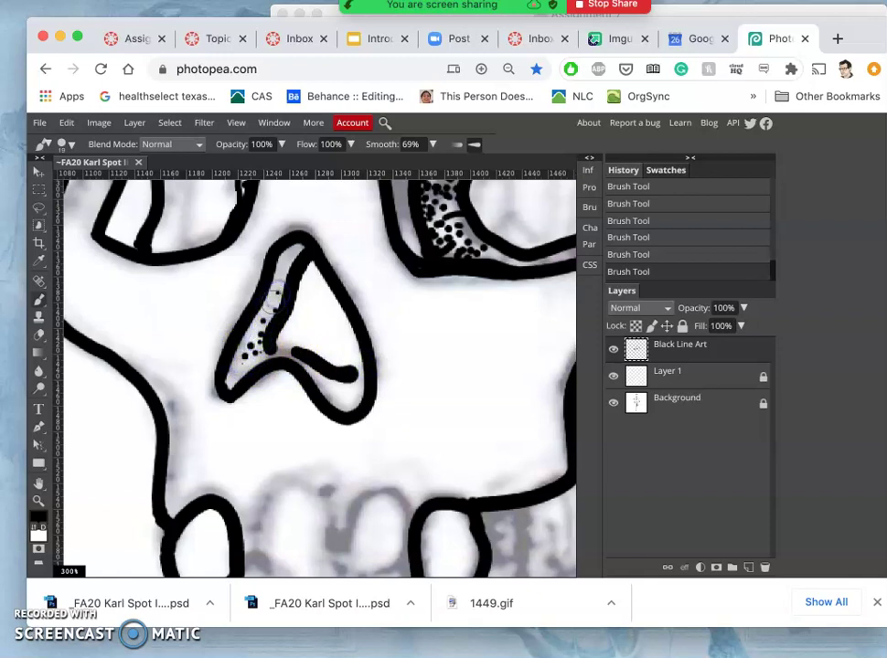
{"action": "left_click_drag", "start_coordinate": [269, 307], "coordinate": [254, 335]}
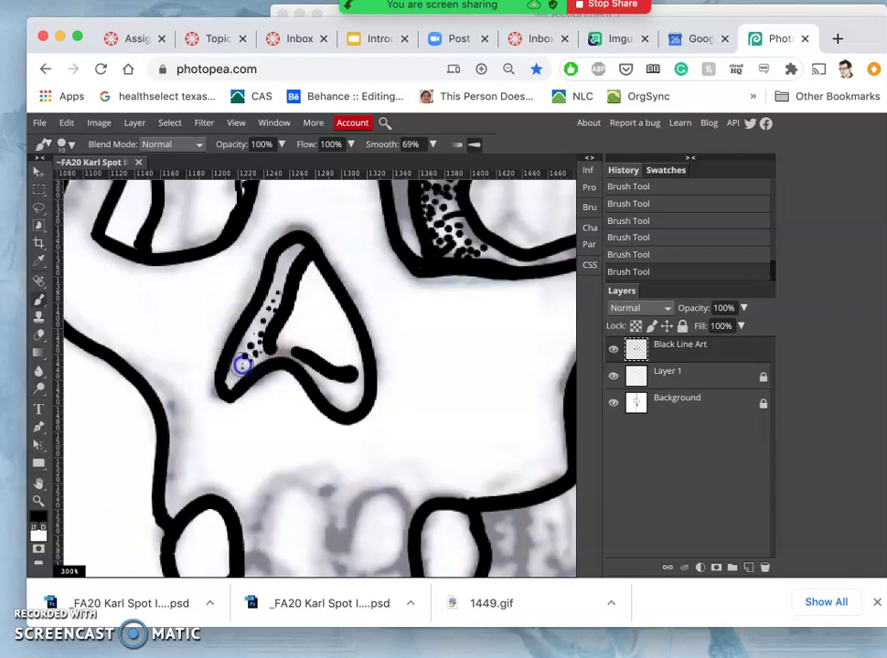
{"action": "left_click_drag", "start_coordinate": [339, 365], "coordinate": [330, 380]}
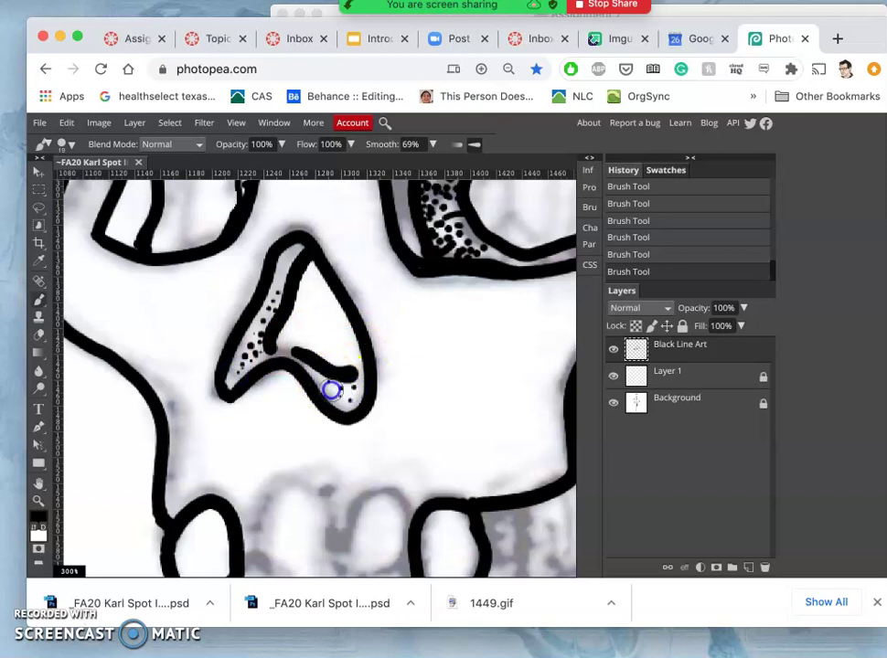
{"action": "left_click", "coordinate": [318, 377]}
{"action": "left_click_drag", "start_coordinate": [284, 278], "coordinate": [283, 279]}
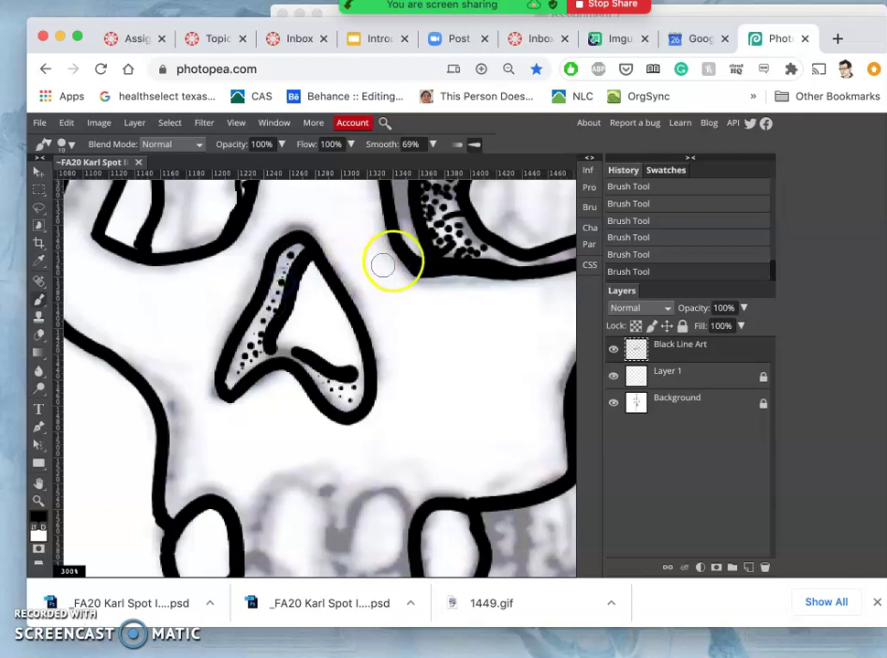
{"action": "mouse_move", "coordinate": [365, 405]}
{"action": "left_mouse_down"}
{"action": "mouse_move", "coordinate": [323, 371]}
{"action": "mouse_move", "coordinate": [320, 383]}
{"action": "left_mouse_up"}
{"action": "left_click", "coordinate": [341, 402]}
Step: Hide the Background layer to view the inked line art on its own, and show it again
{"action": "key", "text": "super+minus"}
{"action": "key", "text": "super+minus"}
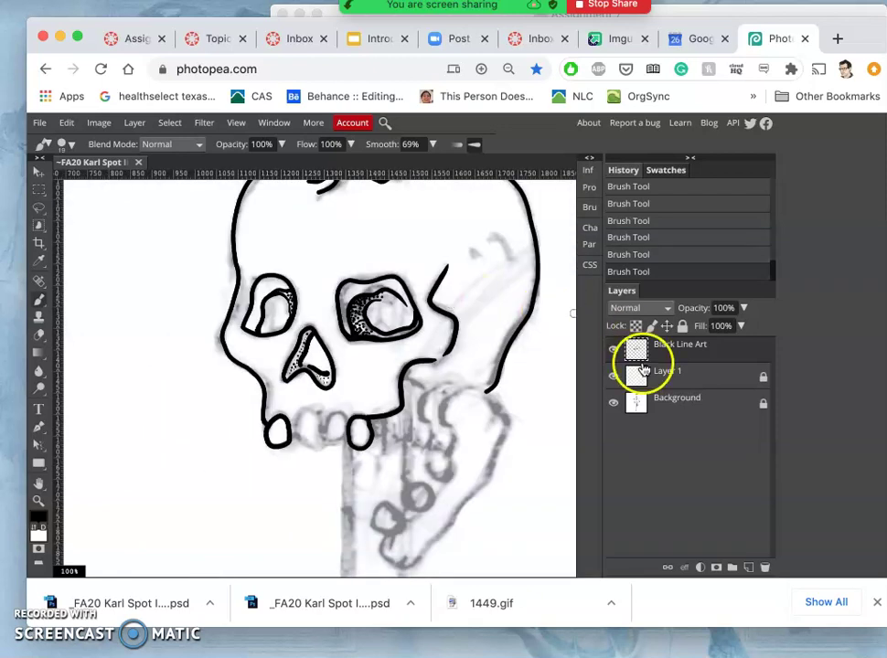
{"action": "left_click", "coordinate": [612, 403]}
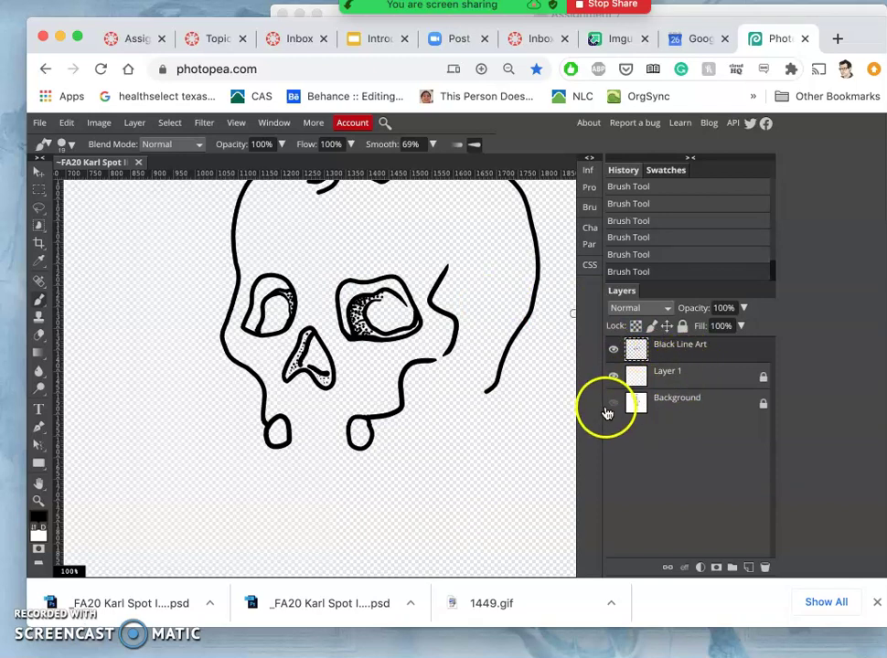
{"action": "left_click", "coordinate": [611, 407]}
{"action": "left_click", "coordinate": [614, 405]}
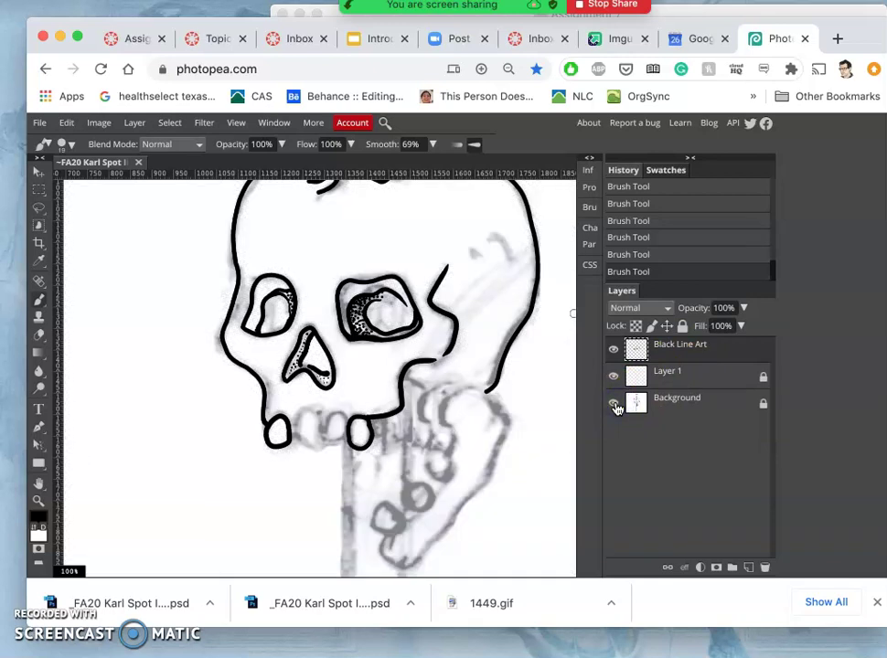
Step: Save the illustration as a PSD file
{"action": "mouse_move", "coordinate": [18, 187]}
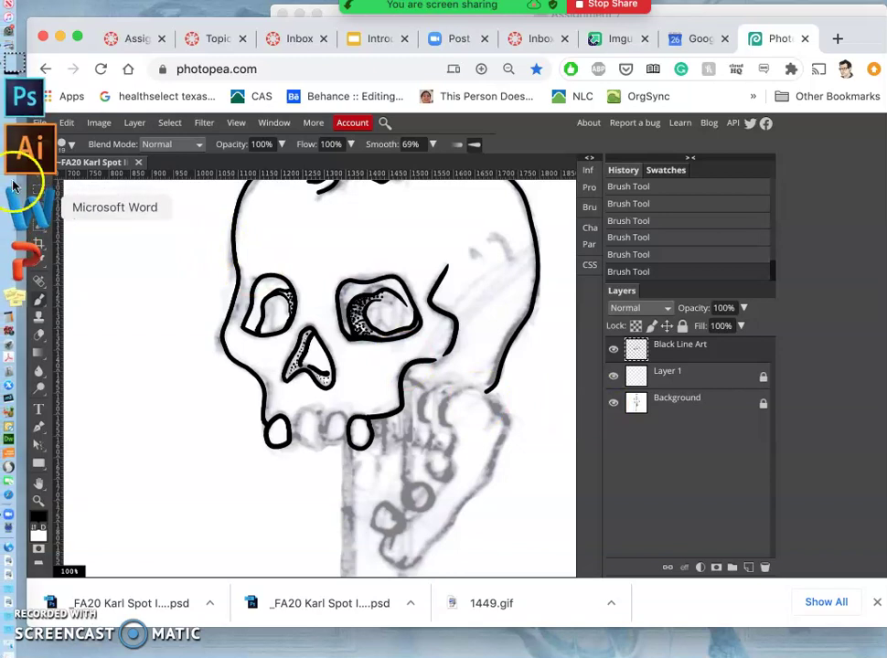
{"action": "left_click", "coordinate": [39, 122]}
{"action": "left_click", "coordinate": [60, 287]}
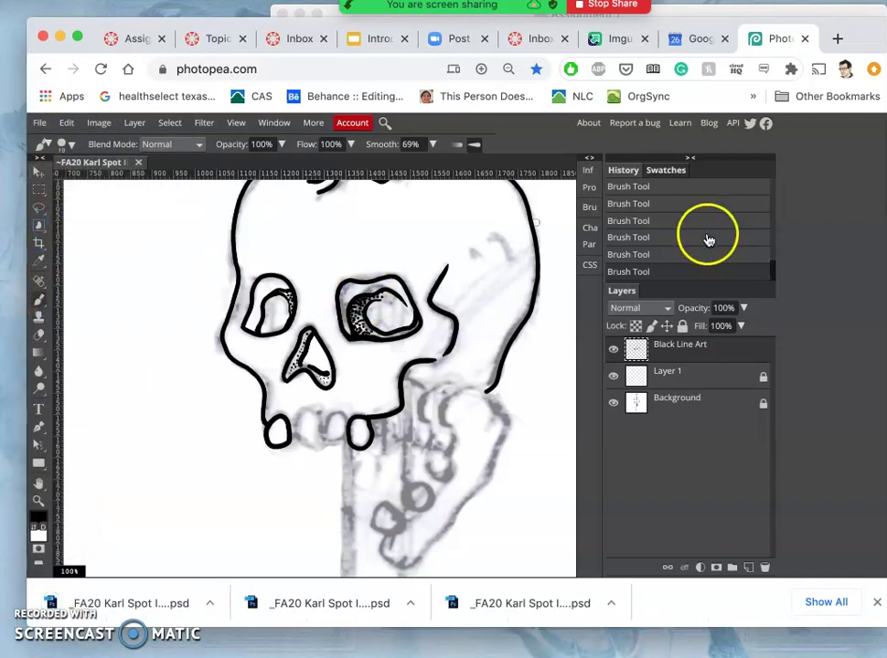
Step: Switch to the Assignment 7 folder in Finder and open the spot illustration sketch JPG in Adobe Illustrator
{"action": "left_click", "coordinate": [325, 11]}
{"action": "scroll", "coordinate": [661, 224], "scroll_direction": "up", "scroll_amount": 5}
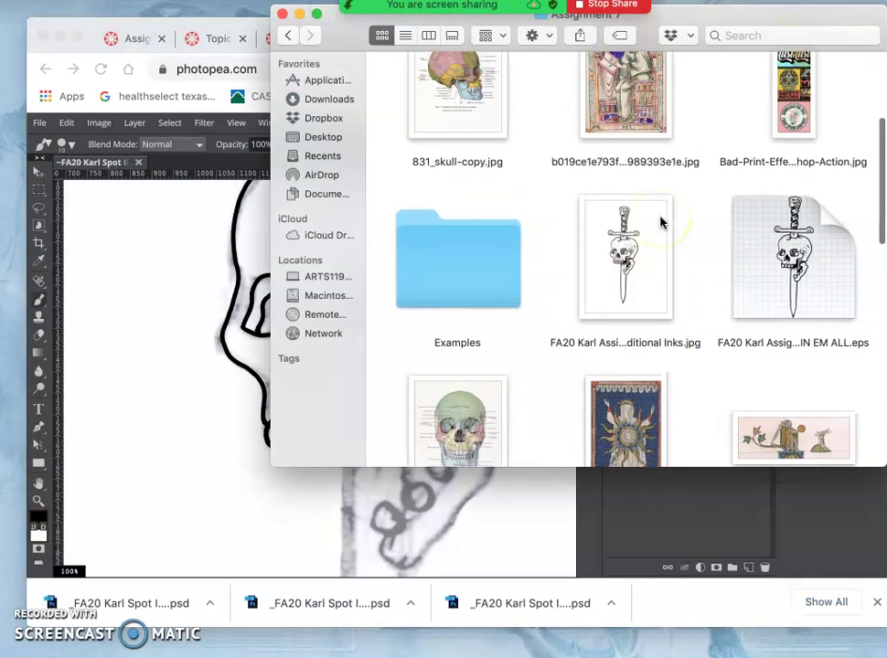
{"action": "scroll", "coordinate": [661, 224], "scroll_direction": "up", "scroll_amount": 5}
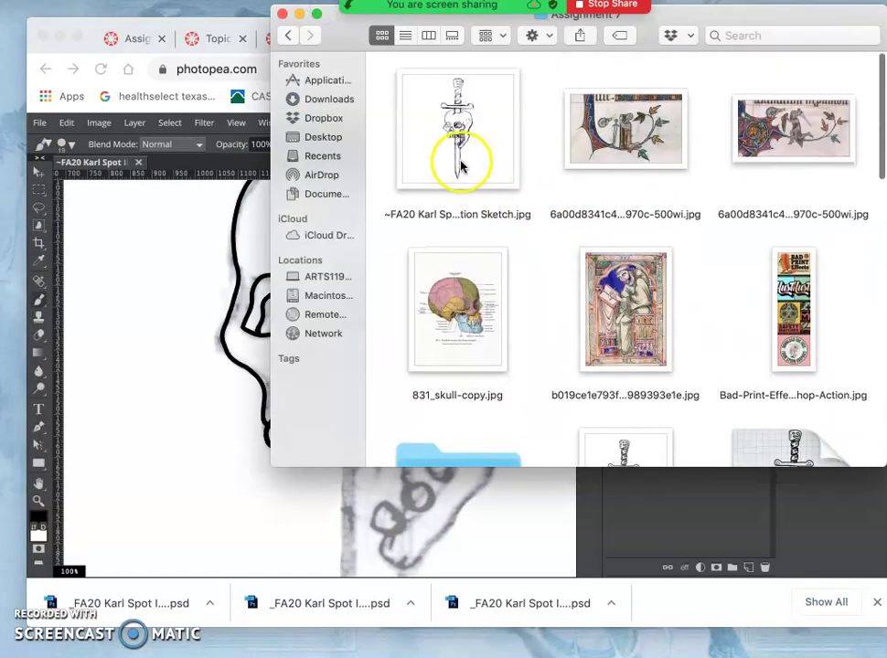
{"action": "right_click", "coordinate": [458, 157]}
{"action": "mouse_move", "coordinate": [487, 182]}
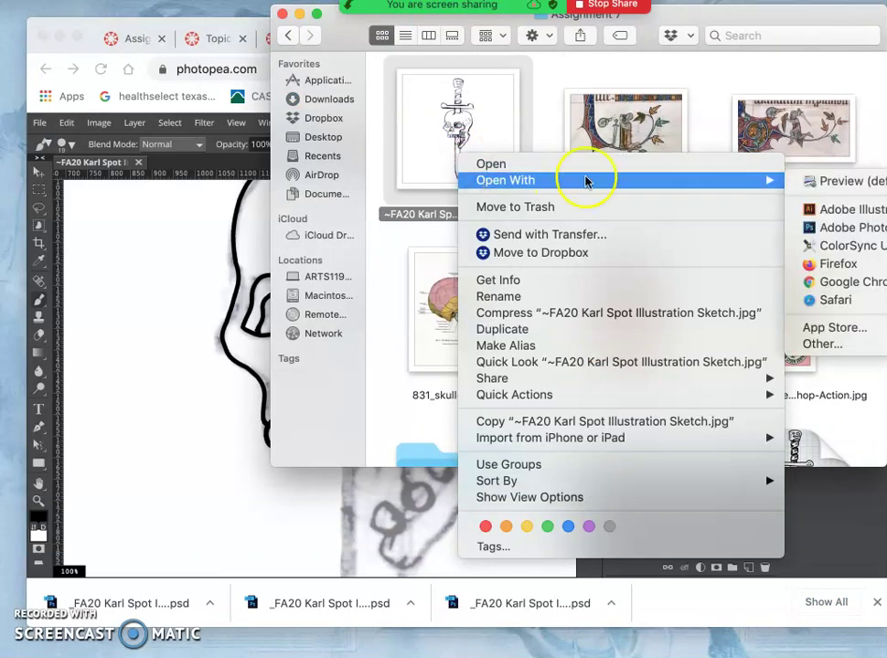
{"action": "left_click", "coordinate": [826, 211]}
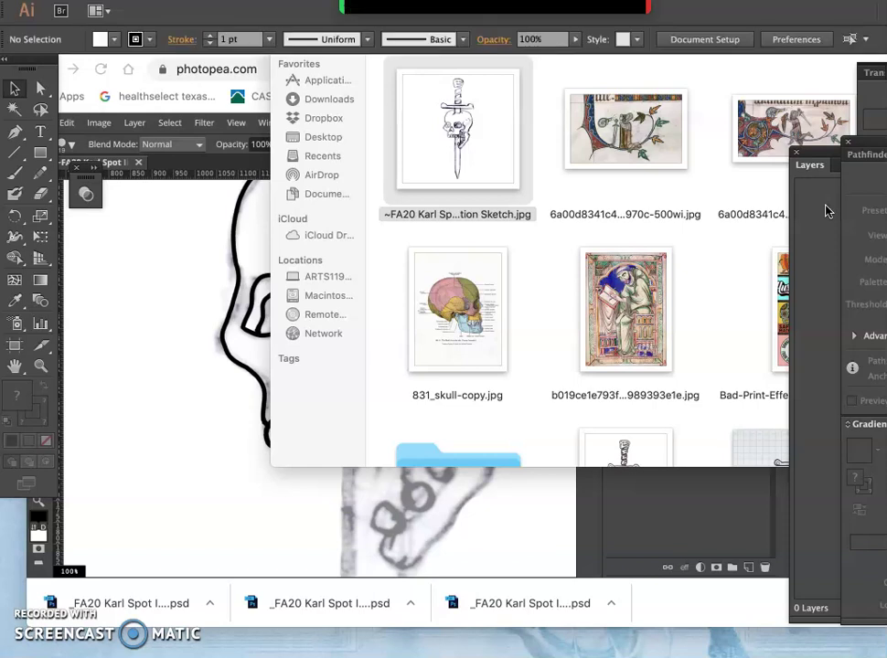
{"action": "left_click", "coordinate": [825, 212]}
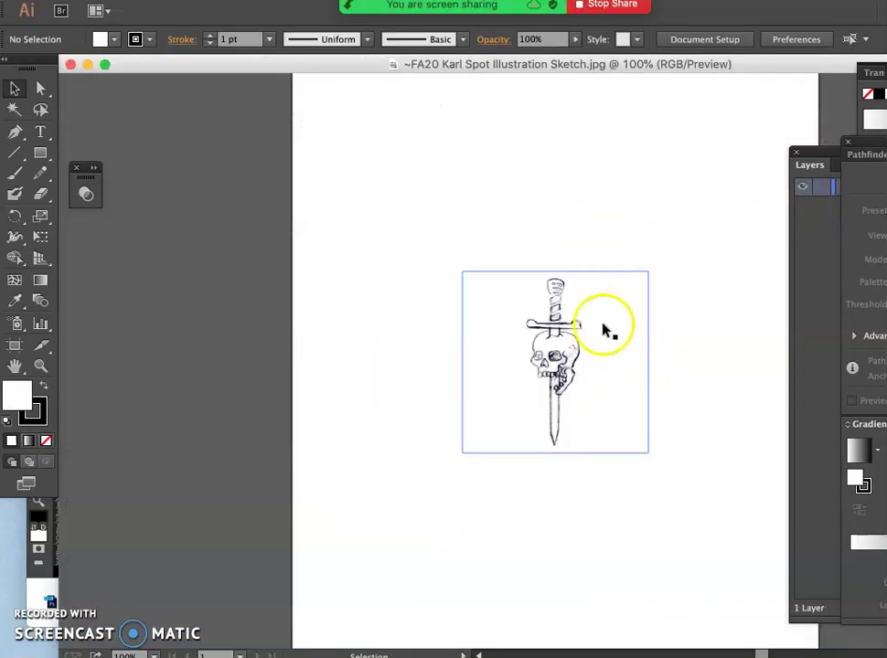
Step: Select the skull and dagger sketch image on the artboard
{"action": "key", "text": "super+equal"}
{"action": "key", "text": "super+equal"}
{"action": "key", "text": "super+equal"}
{"action": "scroll", "coordinate": [604, 331], "scroll_direction": "right", "scroll_amount": 5}
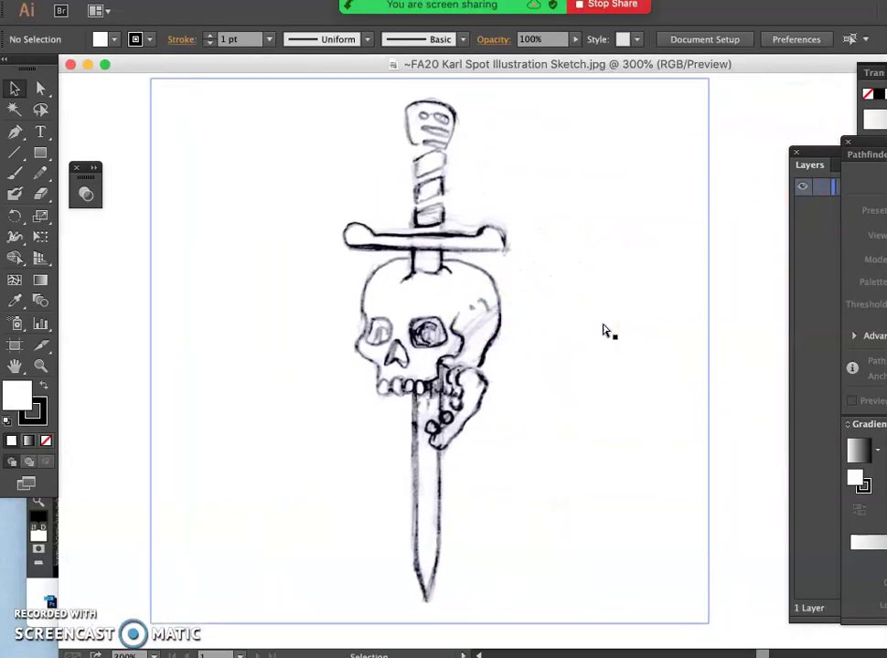
{"action": "key", "text": "super+minus"}
{"action": "left_click", "coordinate": [596, 337]}
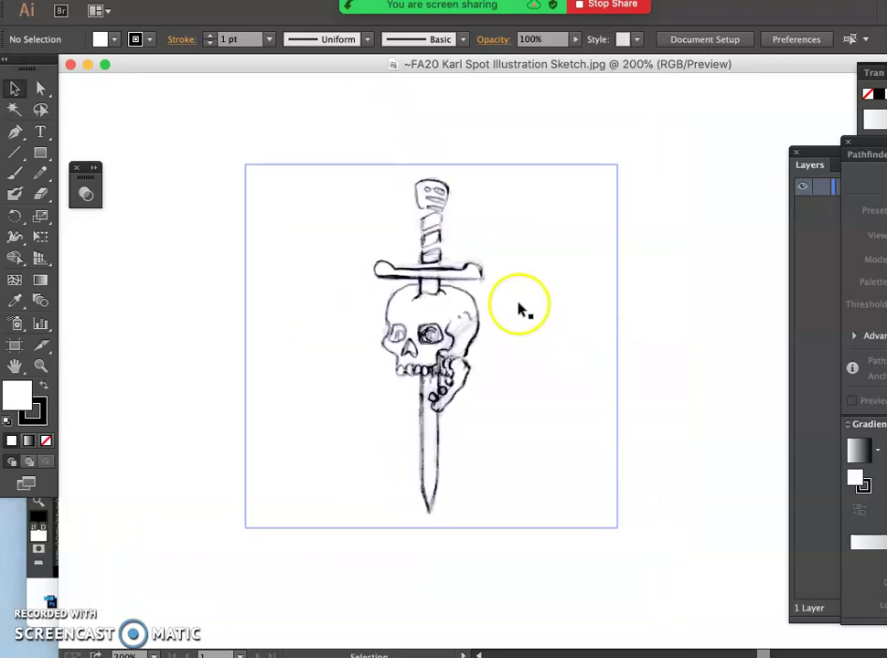
{"action": "left_click", "coordinate": [460, 313]}
{"action": "left_click", "coordinate": [479, 311]}
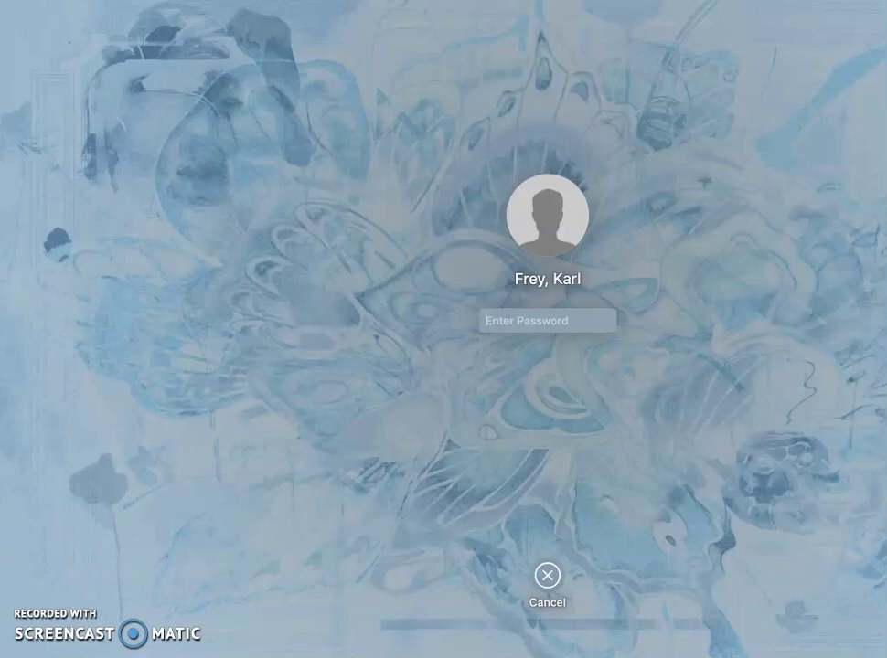
Step: Unlock the computer with the account password and return to the sketch document in Adobe Illustrator
{"action": "type", "text": "••"}
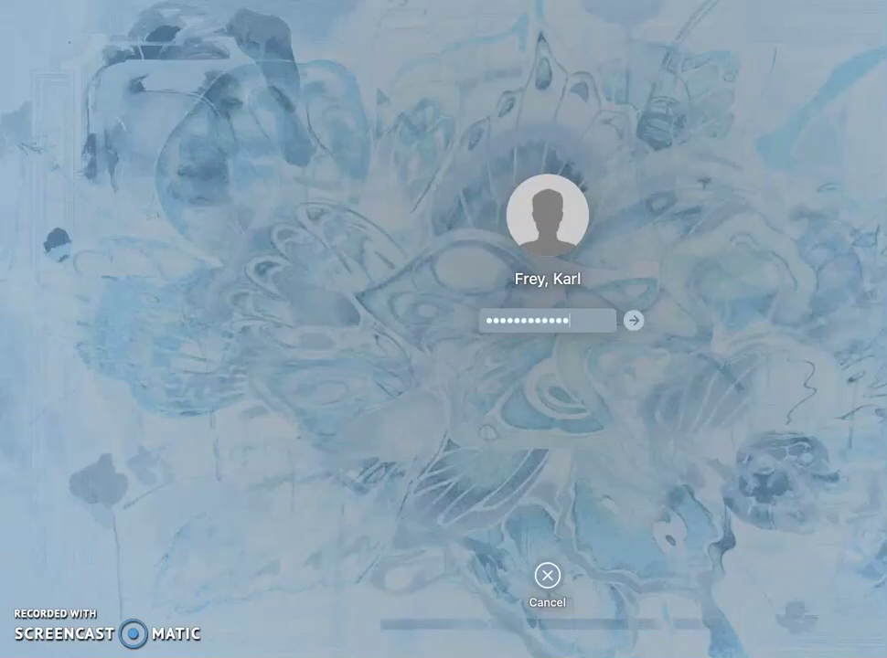
{"action": "key", "text": "Return"}
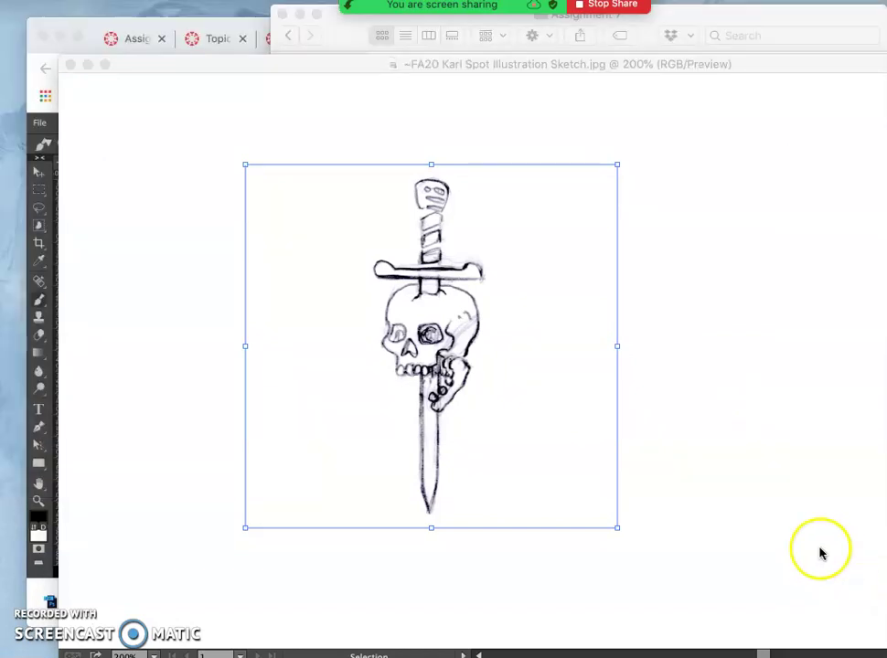
{"action": "mouse_move", "coordinate": [27, 203]}
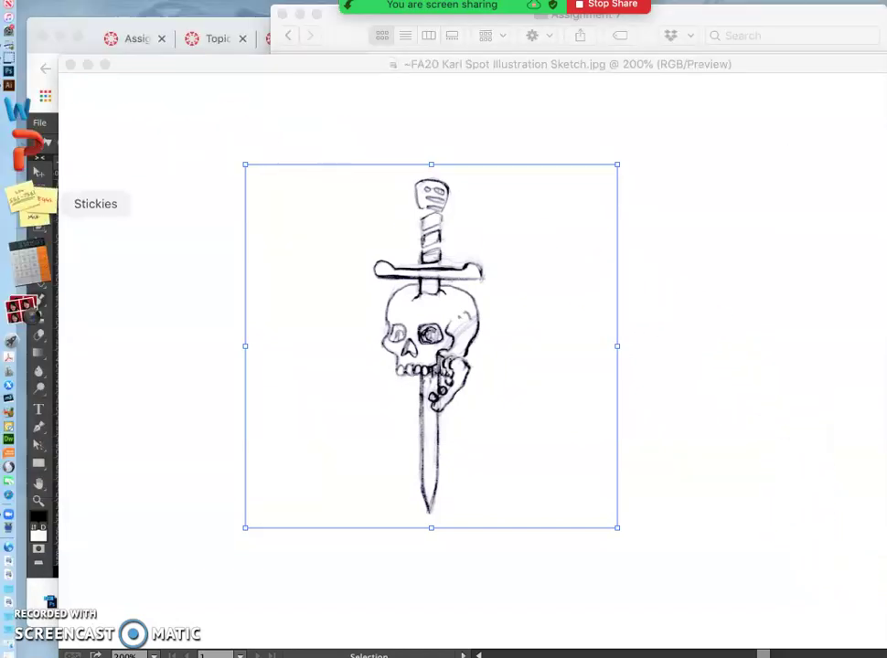
{"action": "left_click", "coordinate": [661, 317]}
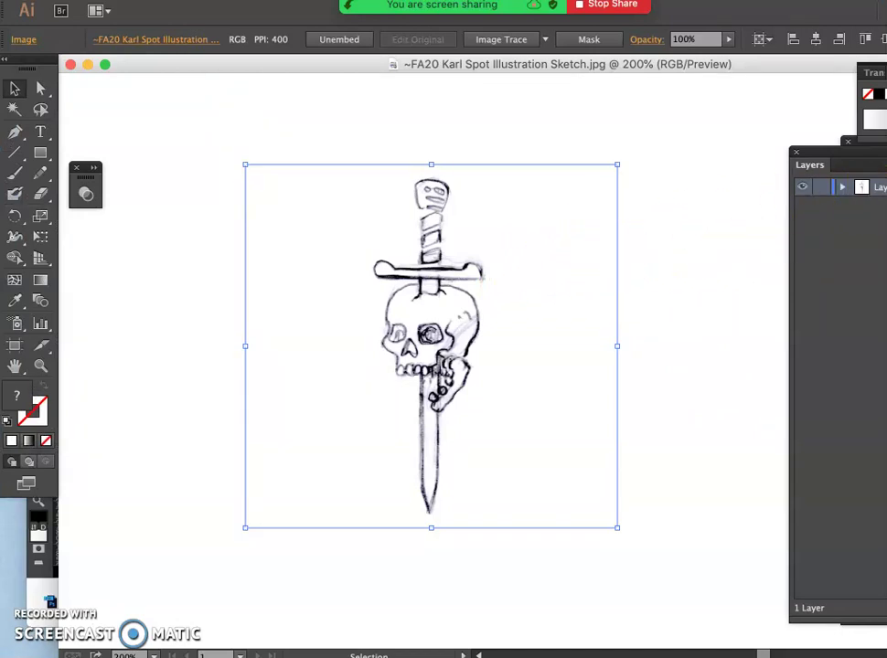
Step: Dim the images on Layer 1 to 50% and lock the layer
{"action": "double_click", "coordinate": [879, 187]}
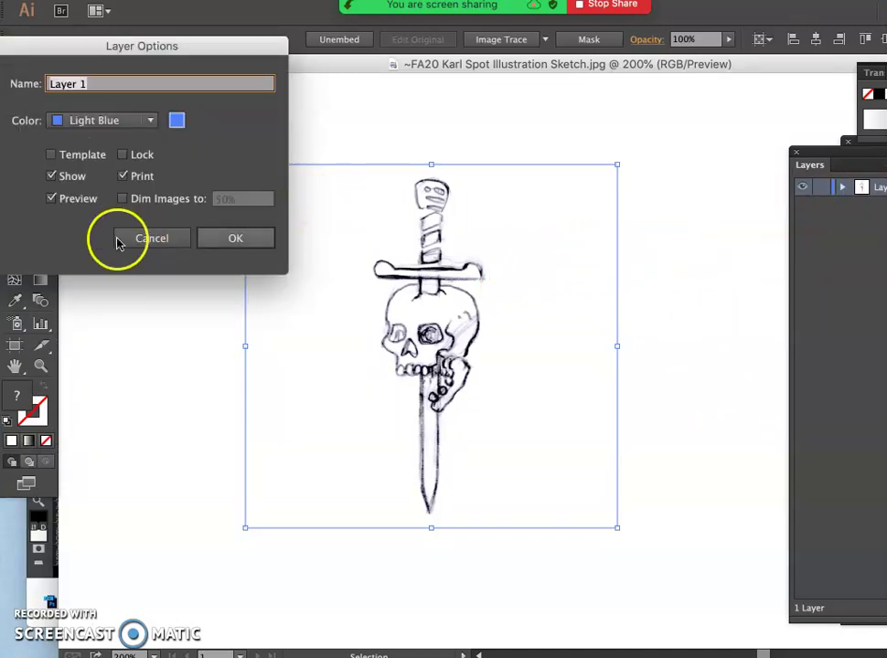
{"action": "left_click", "coordinate": [123, 199]}
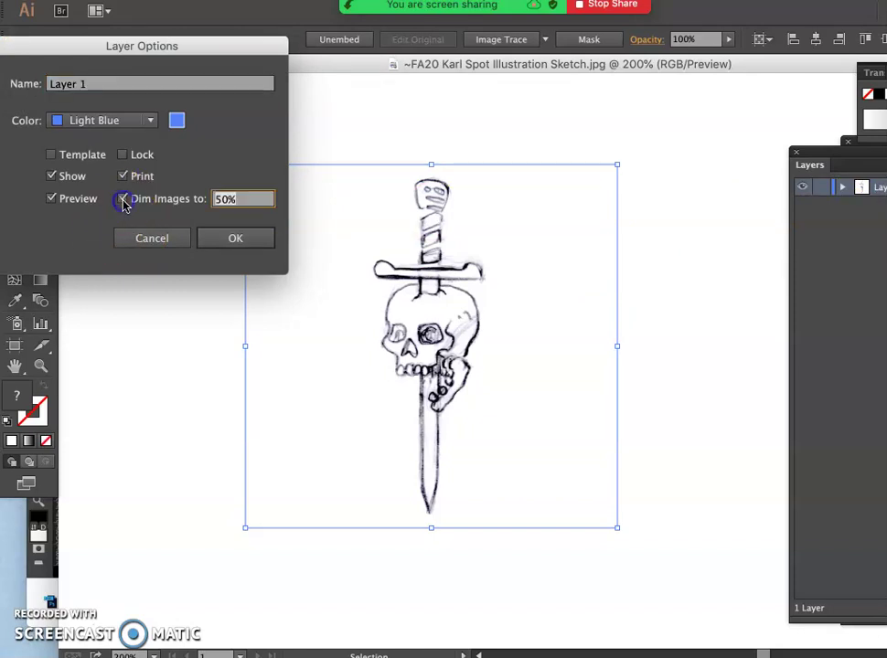
{"action": "left_click", "coordinate": [237, 239]}
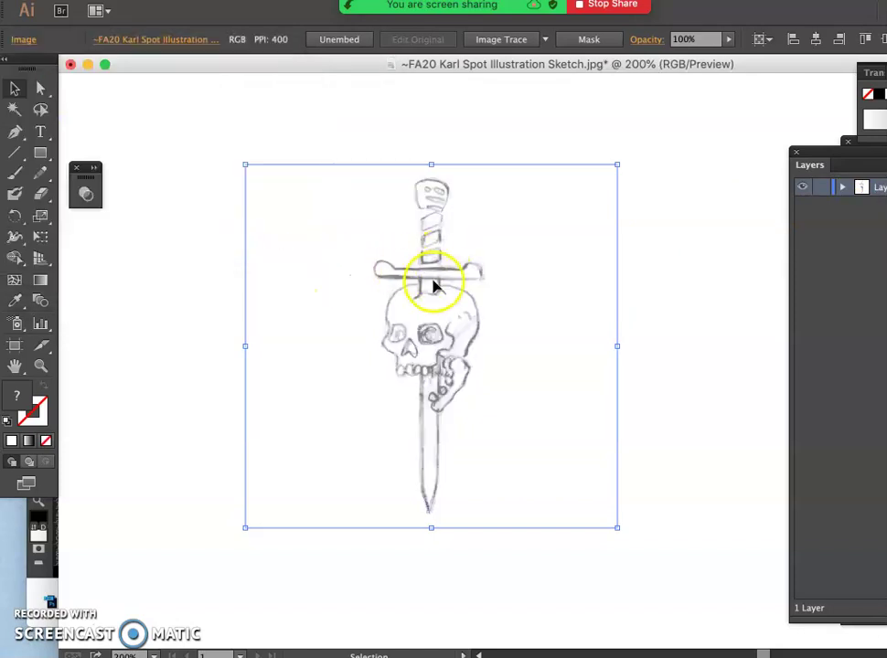
{"action": "left_click", "coordinate": [821, 187]}
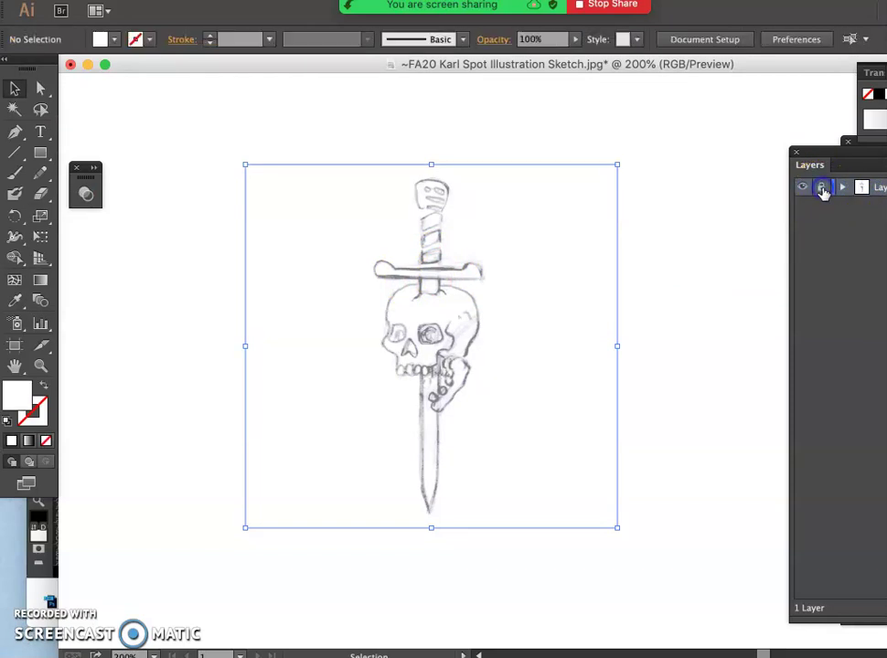
Step: Add a new layer above the locked sketch layer and rename it Line Art
{"action": "key", "text": "super+l"}
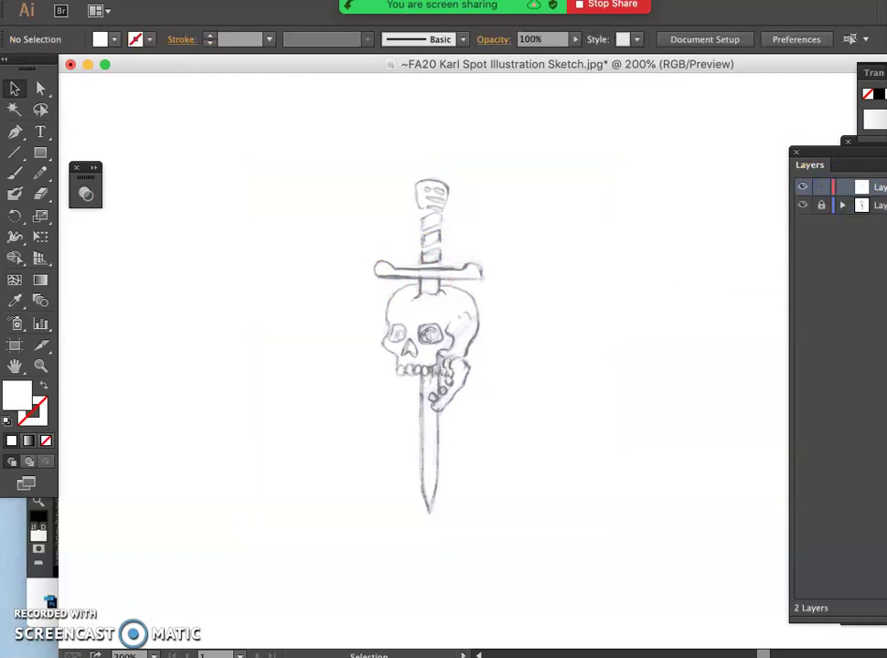
{"action": "left_click_drag", "start_coordinate": [883, 164], "coordinate": [777, 154]}
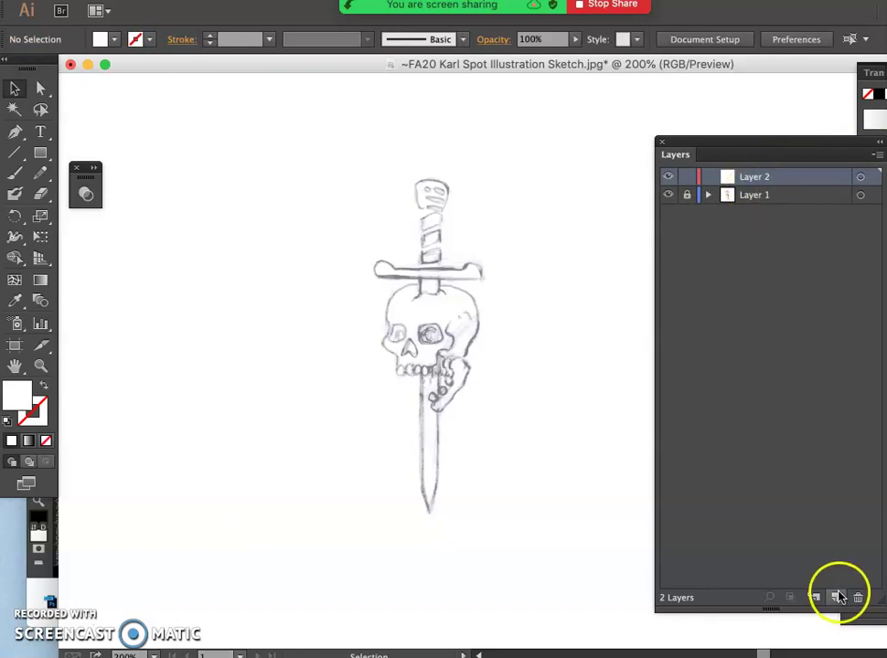
{"action": "left_click", "coordinate": [668, 178]}
{"action": "left_click", "coordinate": [667, 197]}
{"action": "left_click", "coordinate": [667, 196]}
{"action": "left_click", "coordinate": [669, 179]}
{"action": "double_click", "coordinate": [755, 181]}
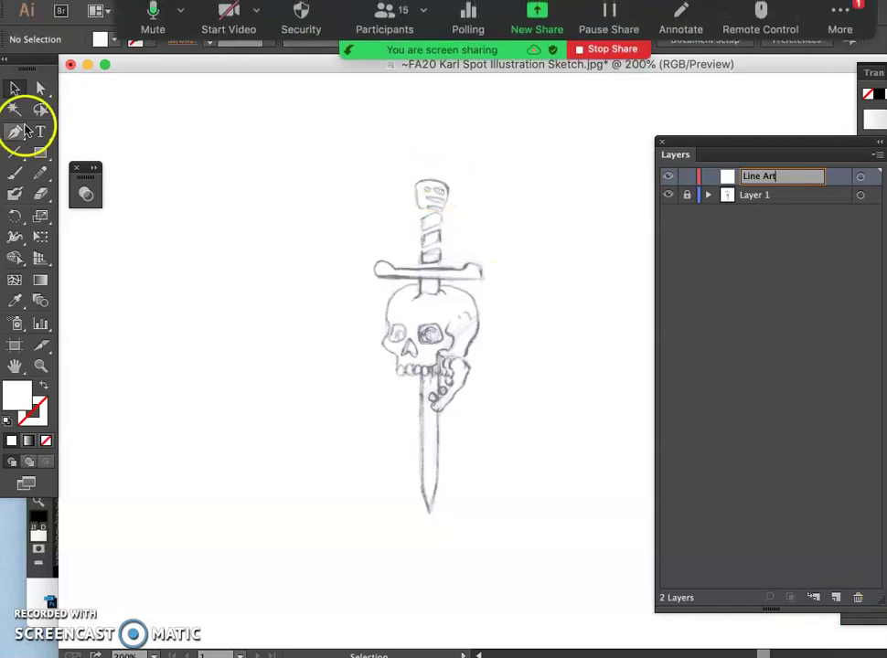
Step: Choose the Blob Brush and make its default brush size respond to Pressure
{"action": "left_click", "coordinate": [18, 176]}
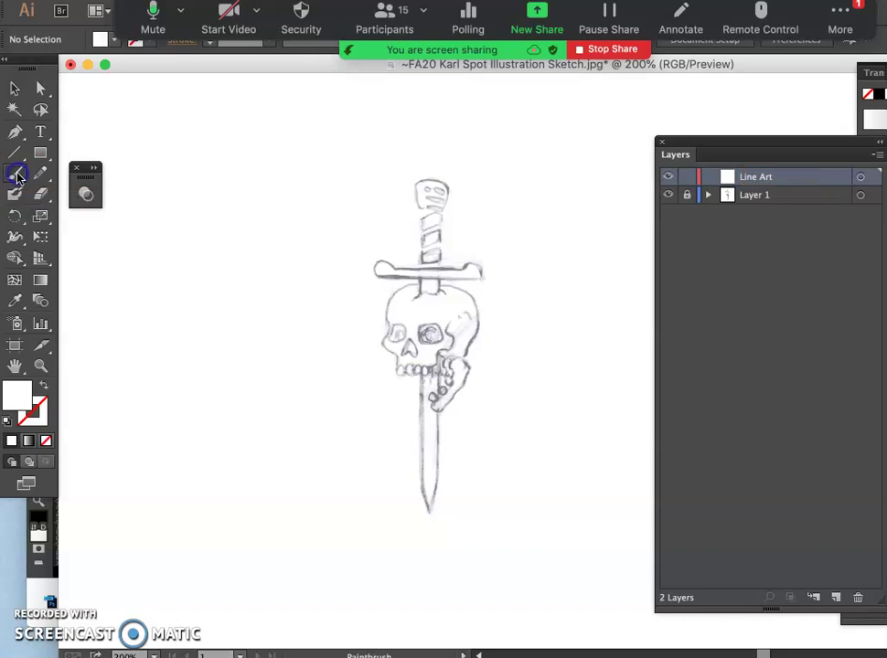
{"action": "left_click", "coordinate": [40, 174]}
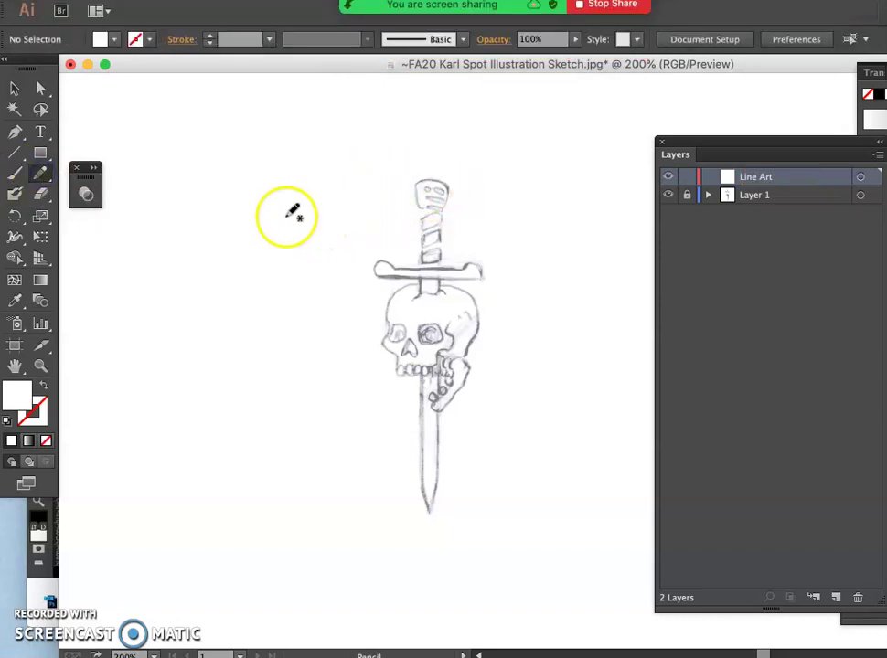
{"action": "left_click", "coordinate": [14, 194]}
{"action": "left_click", "coordinate": [16, 196]}
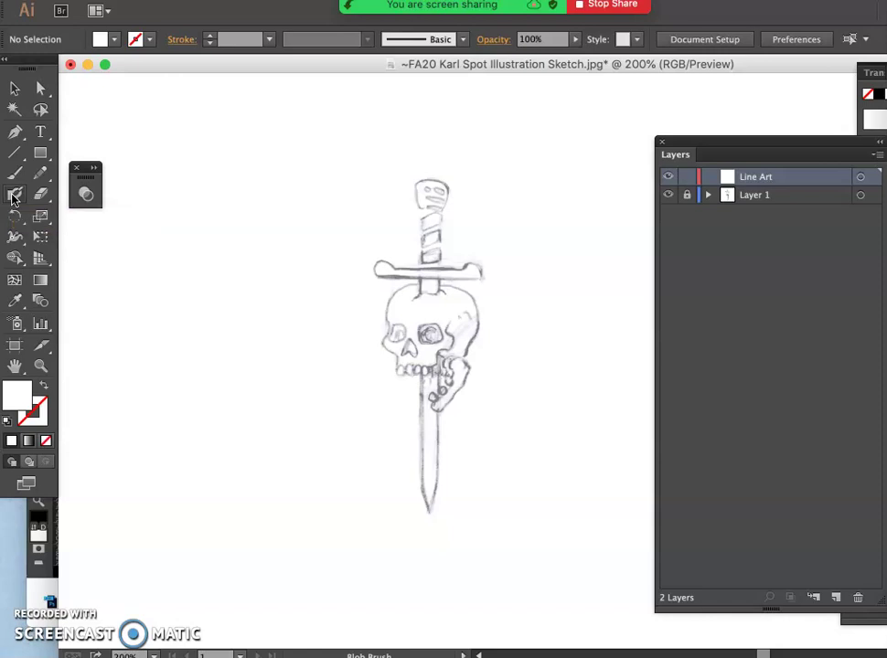
{"action": "double_click", "coordinate": [15, 196]}
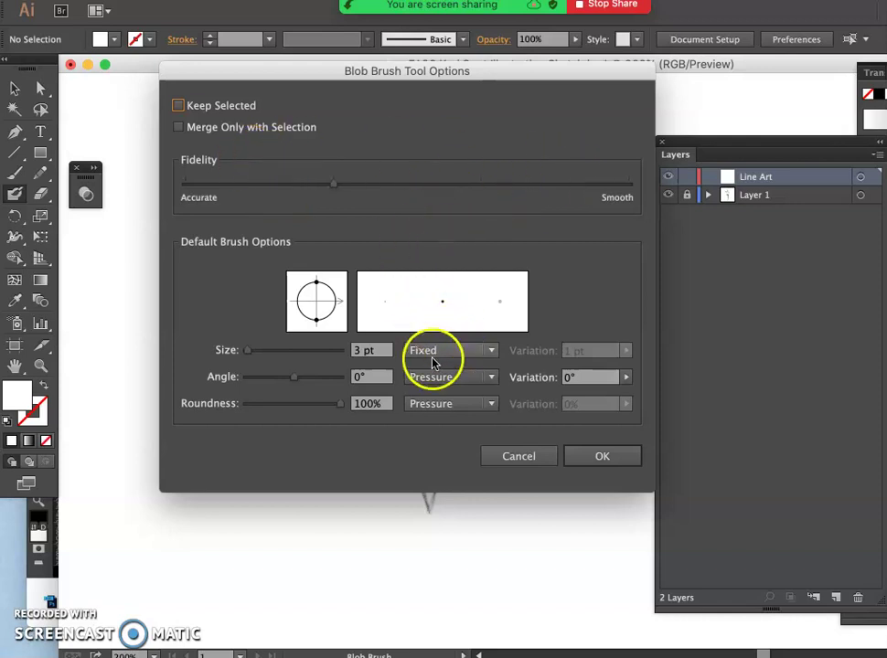
{"action": "left_click", "coordinate": [457, 352]}
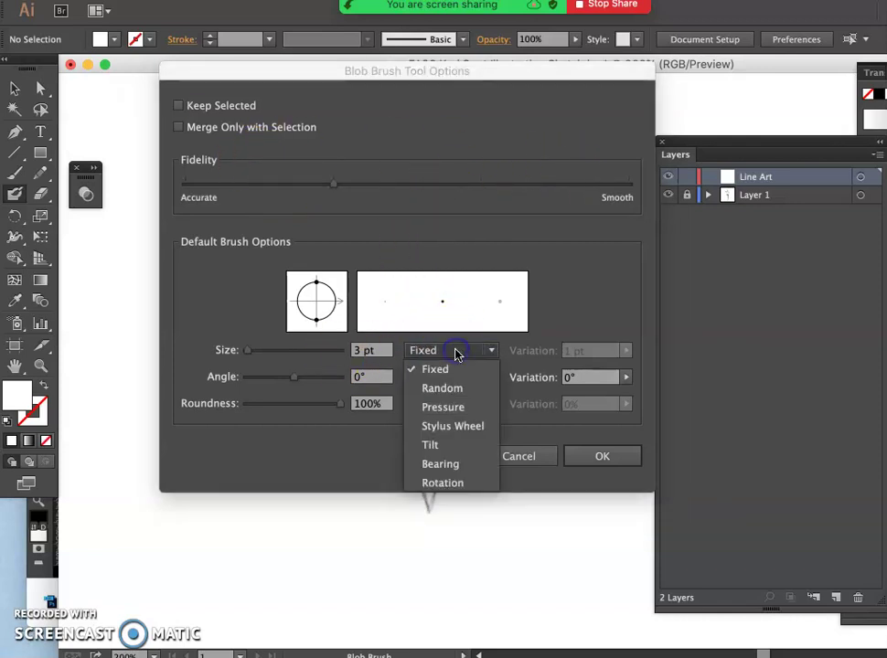
{"action": "left_click", "coordinate": [452, 407]}
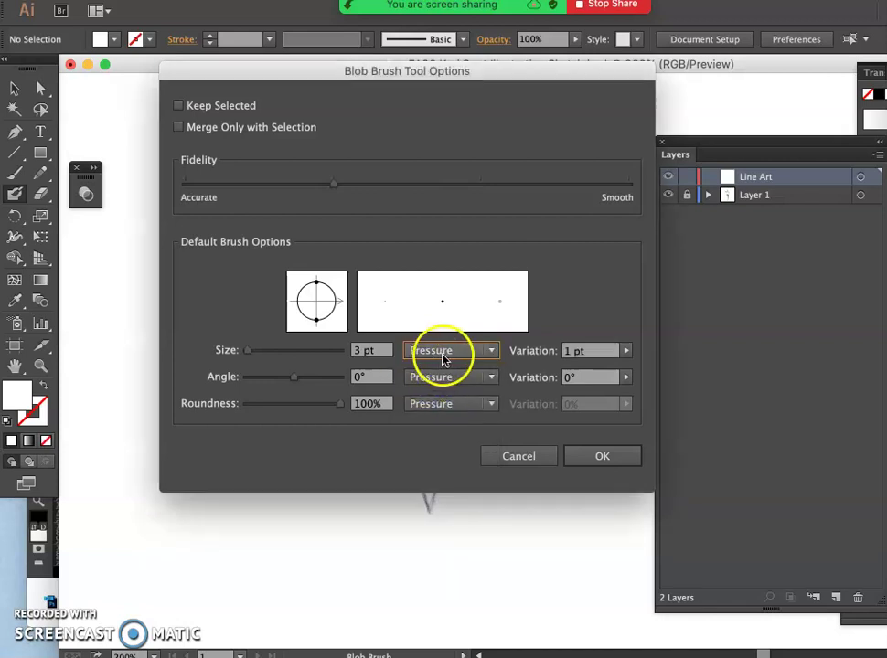
Step: Set the Blob Brush size to 54 pt with a pressure variation of 54 pt
{"action": "mouse_move", "coordinate": [254, 353]}
{"action": "left_mouse_down"}
{"action": "mouse_move", "coordinate": [275, 357]}
{"action": "mouse_move", "coordinate": [266, 352]}
{"action": "left_mouse_up"}
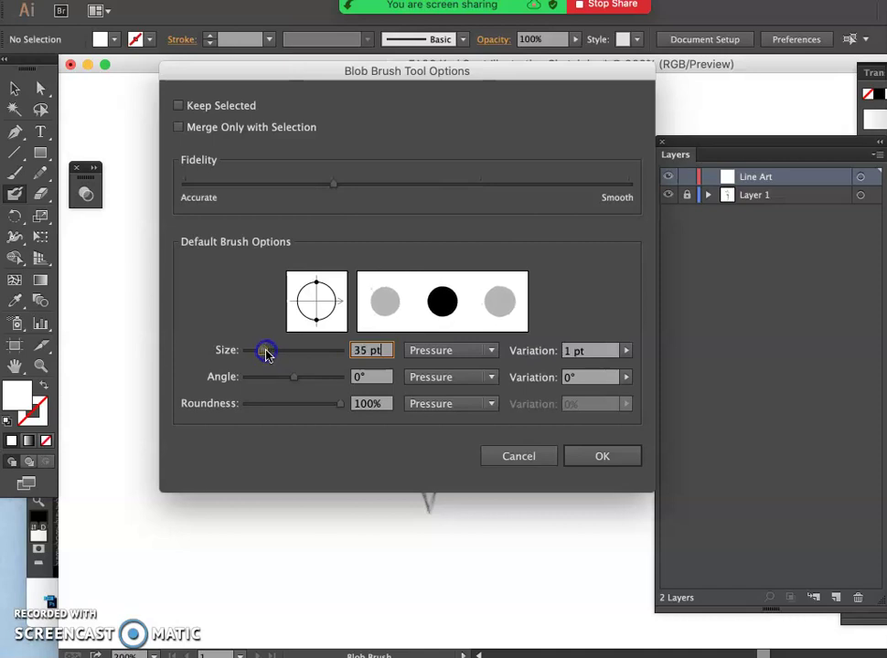
{"action": "left_click", "coordinate": [437, 350]}
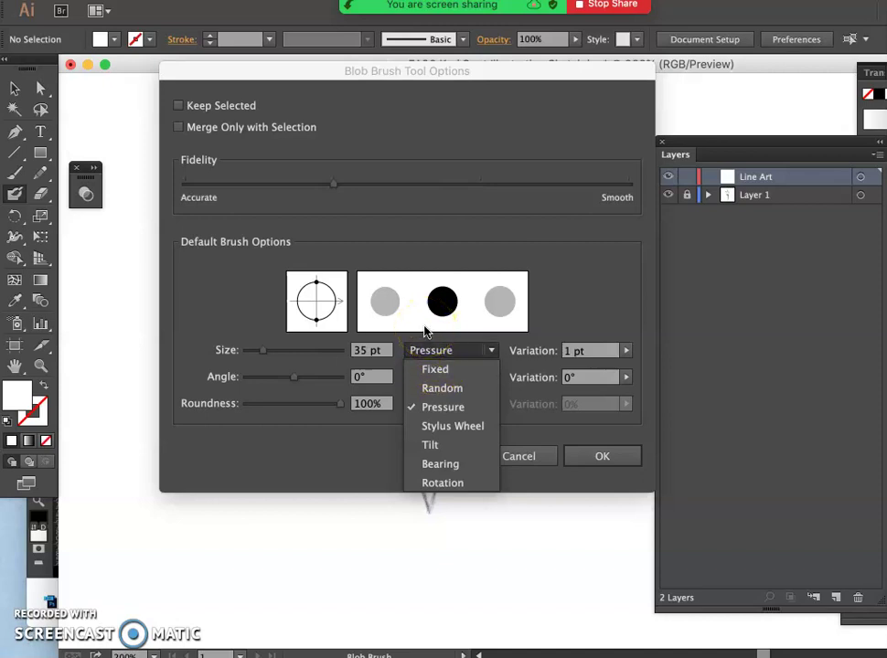
{"action": "left_click", "coordinate": [423, 335]}
{"action": "left_click", "coordinate": [277, 352]}
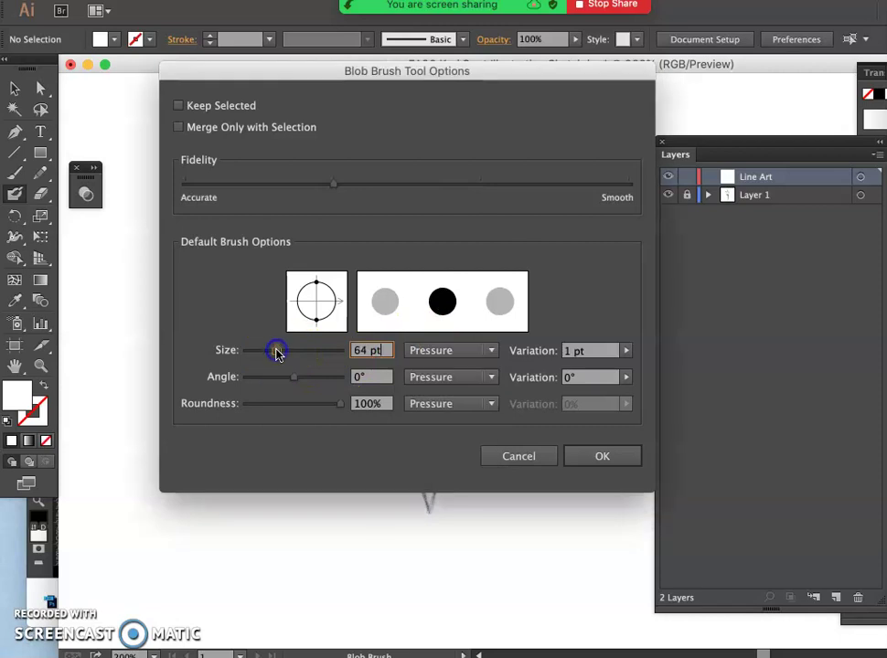
{"action": "left_click_drag", "start_coordinate": [277, 352], "coordinate": [272, 352]}
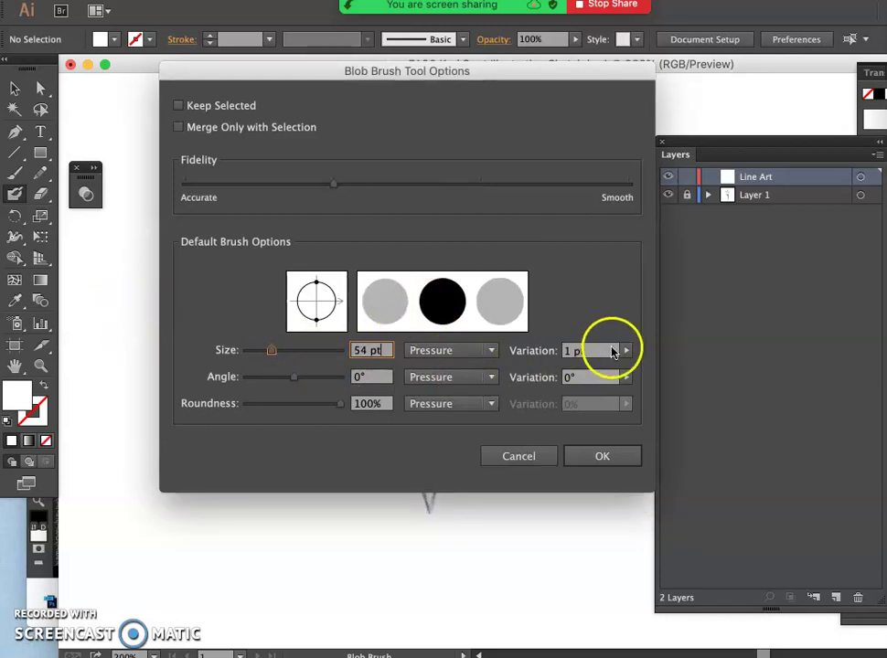
{"action": "left_click", "coordinate": [625, 350]}
{"action": "left_click_drag", "start_coordinate": [560, 364], "coordinate": [637, 372]}
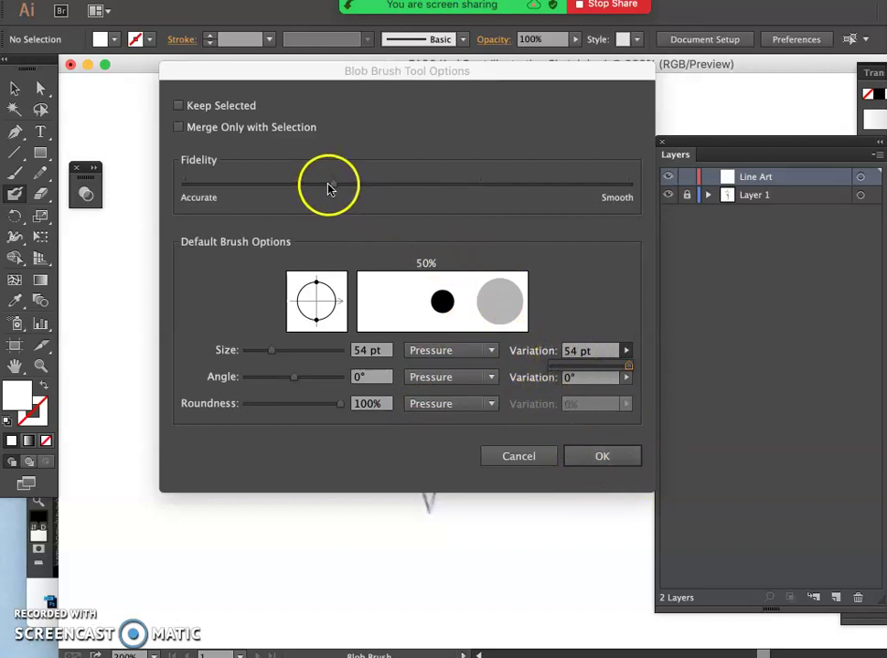
Step: Set the Blob Brush fidelity one notch short of Smooth and accept the tool options
{"action": "left_click_drag", "start_coordinate": [331, 185], "coordinate": [189, 192]}
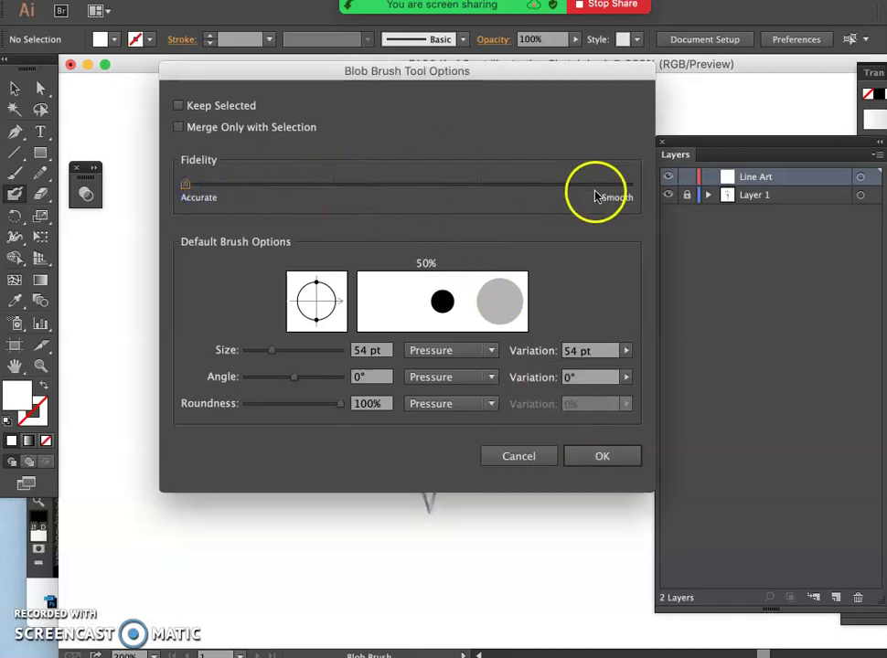
{"action": "left_click", "coordinate": [627, 187]}
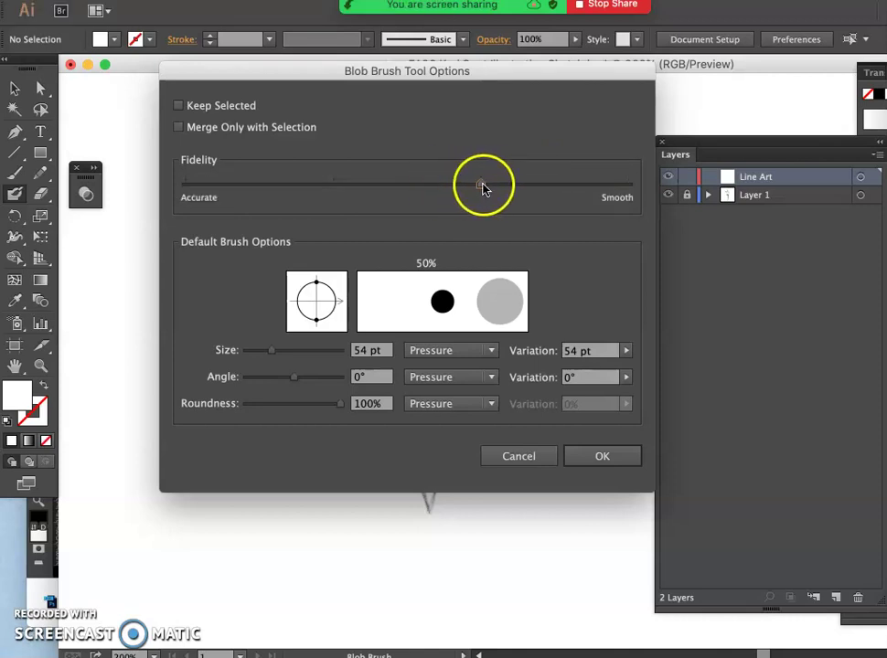
{"action": "left_click", "coordinate": [613, 459]}
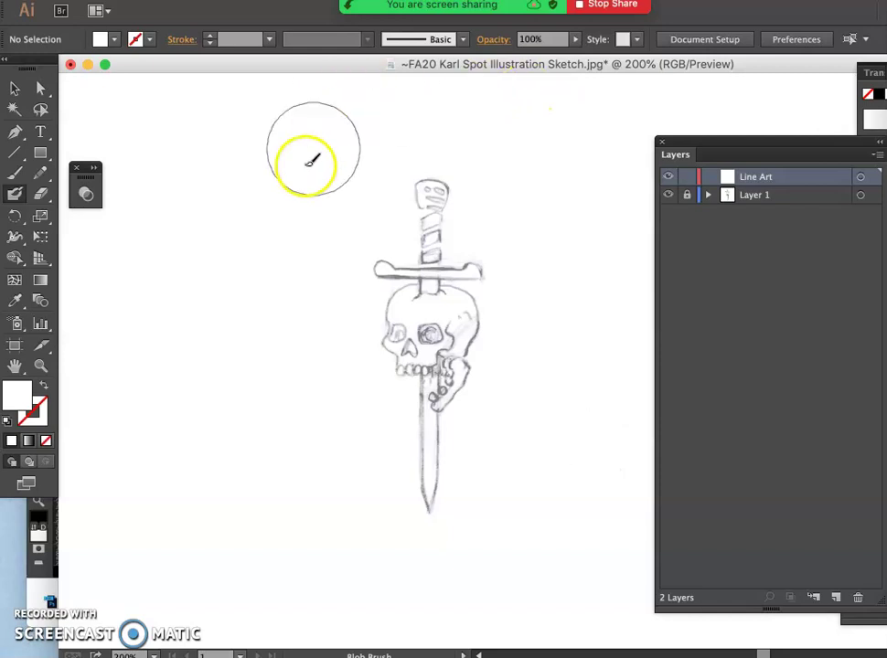
Step: Try a Blob Brush stroke beside the sketch and change the fill color to black (000000)
{"action": "mouse_move", "coordinate": [277, 198]}
{"action": "left_mouse_down"}
{"action": "mouse_move", "coordinate": [257, 221]}
{"action": "mouse_move", "coordinate": [244, 268]}
{"action": "mouse_move", "coordinate": [275, 320]}
{"action": "mouse_move", "coordinate": [225, 385]}
{"action": "mouse_move", "coordinate": [231, 423]}
{"action": "left_mouse_up"}
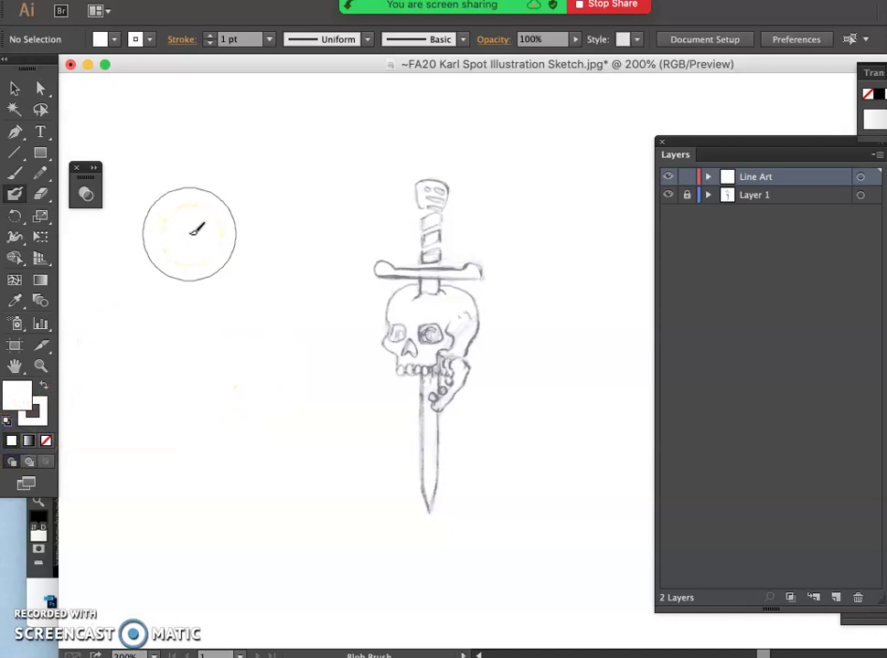
{"action": "left_click_drag", "start_coordinate": [196, 227], "coordinate": [194, 237]}
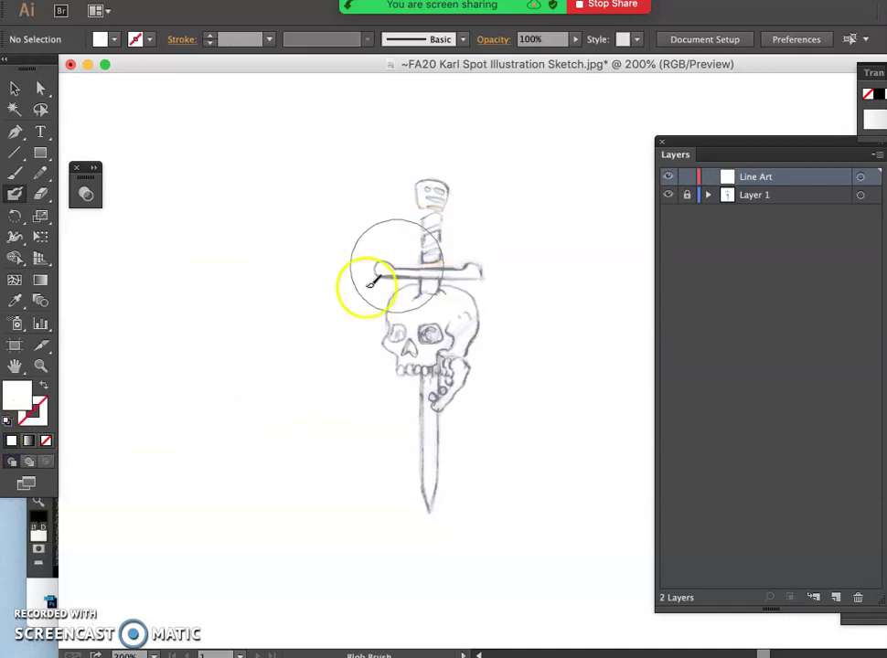
{"action": "double_click", "coordinate": [14, 395]}
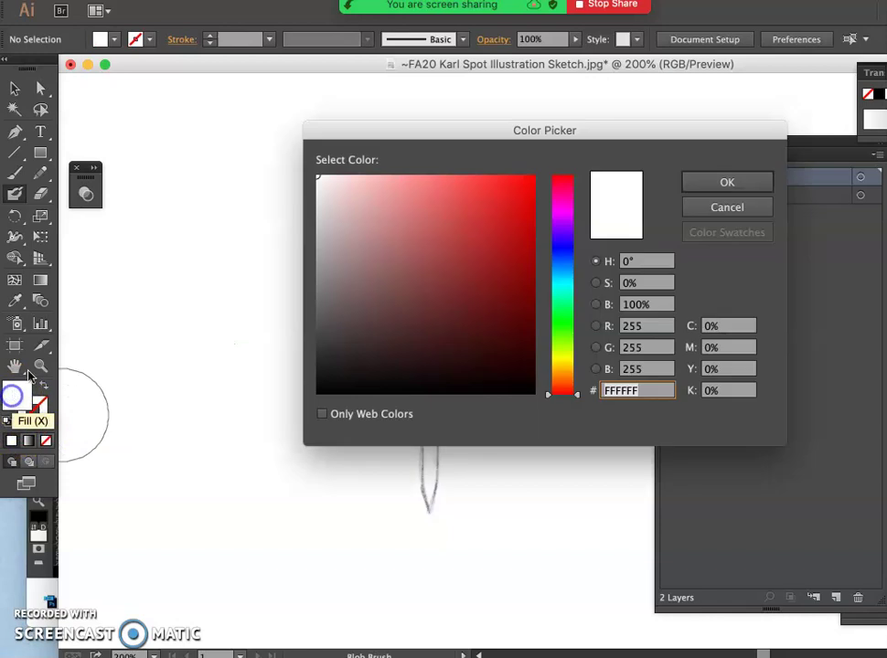
{"action": "left_click_drag", "start_coordinate": [322, 395], "coordinate": [309, 411]}
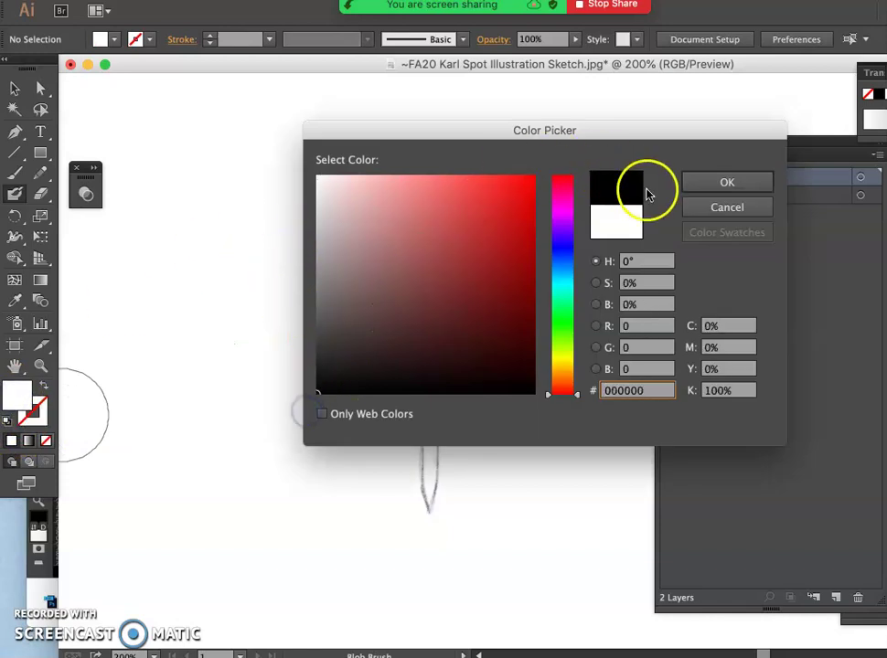
{"action": "left_click", "coordinate": [720, 182]}
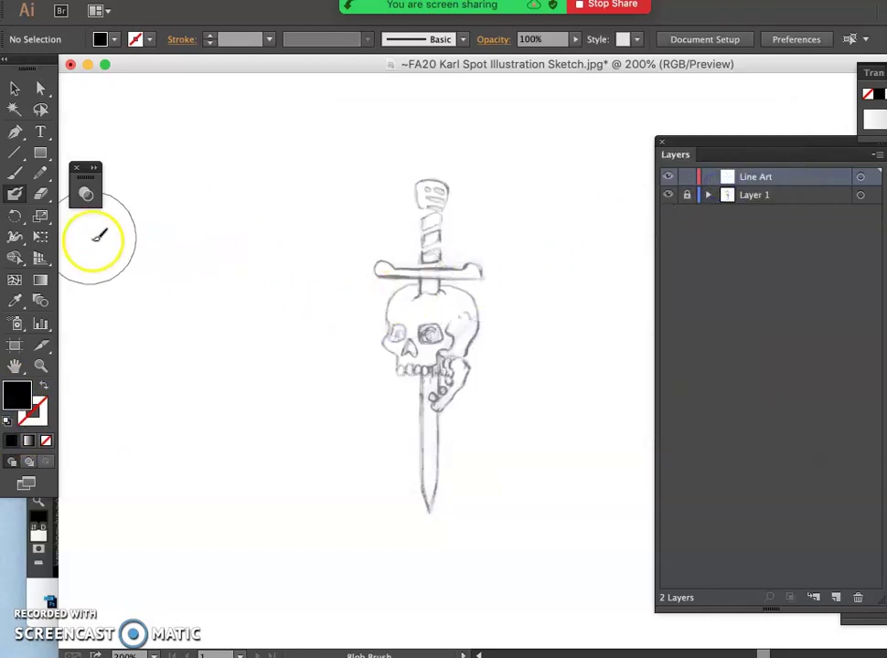
Step: Reduce the Blob Brush size to 24 pt with a pressure variation of 24 pt and accept the tool options
{"action": "double_click", "coordinate": [15, 193]}
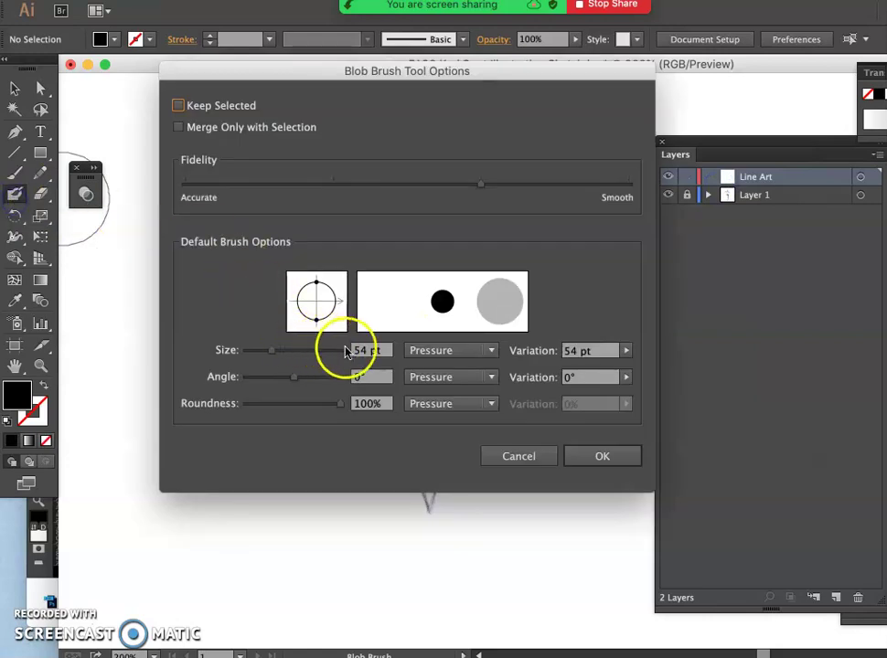
{"action": "left_click_drag", "start_coordinate": [273, 354], "coordinate": [261, 358]}
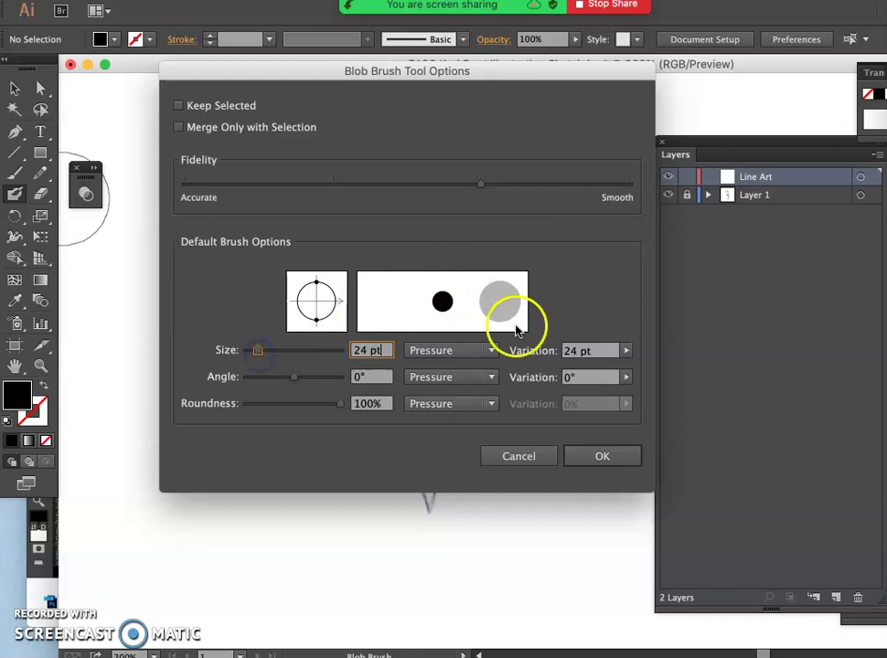
{"action": "left_click", "coordinate": [596, 455]}
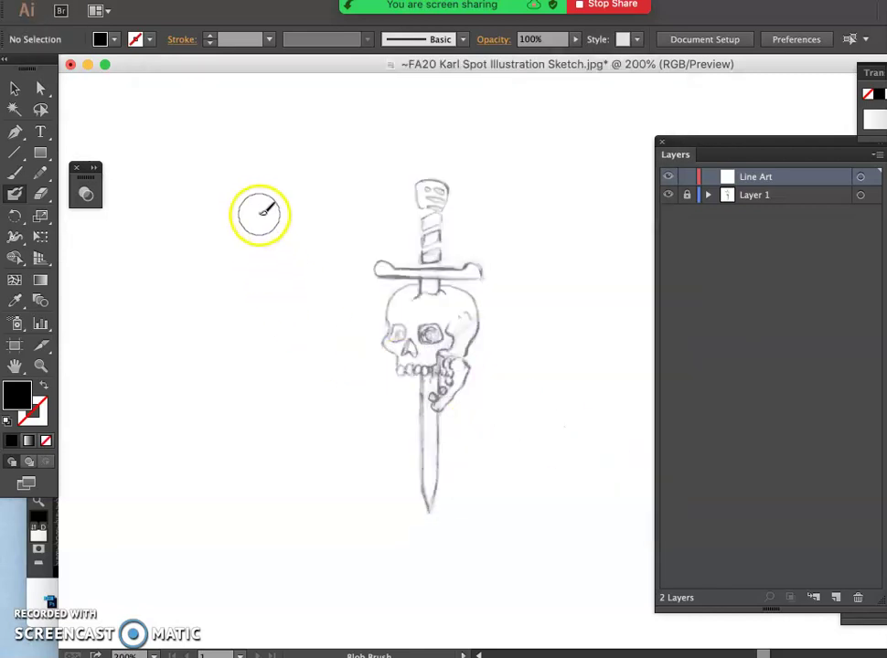
Step: Try wavy Blob Brush strokes of varying pressure around the sketch and undo them
{"action": "mouse_move", "coordinate": [261, 213]}
{"action": "left_mouse_down"}
{"action": "mouse_move", "coordinate": [247, 340]}
{"action": "mouse_move", "coordinate": [311, 461]}
{"action": "mouse_move", "coordinate": [337, 582]}
{"action": "left_mouse_up"}
{"action": "mouse_move", "coordinate": [222, 142]}
{"action": "left_mouse_down"}
{"action": "mouse_move", "coordinate": [329, 133]}
{"action": "mouse_move", "coordinate": [305, 218]}
{"action": "mouse_move", "coordinate": [361, 189]}
{"action": "mouse_move", "coordinate": [378, 157]}
{"action": "mouse_move", "coordinate": [438, 119]}
{"action": "mouse_move", "coordinate": [491, 110]}
{"action": "mouse_move", "coordinate": [526, 121]}
{"action": "mouse_move", "coordinate": [589, 291]}
{"action": "left_mouse_up"}
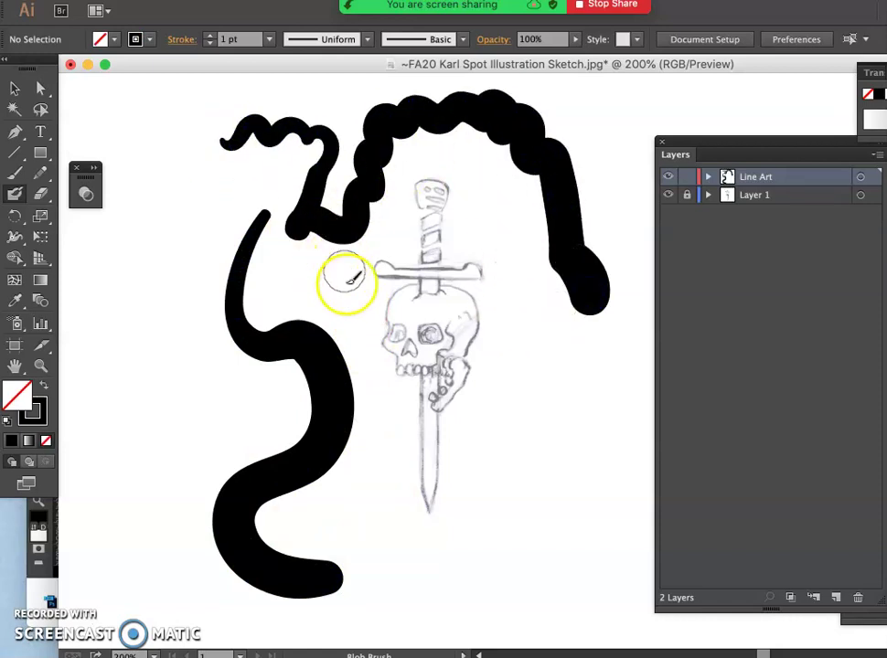
{"action": "key", "text": "super+z"}
{"action": "key", "text": "super+z"}
{"action": "key", "text": "super+z"}
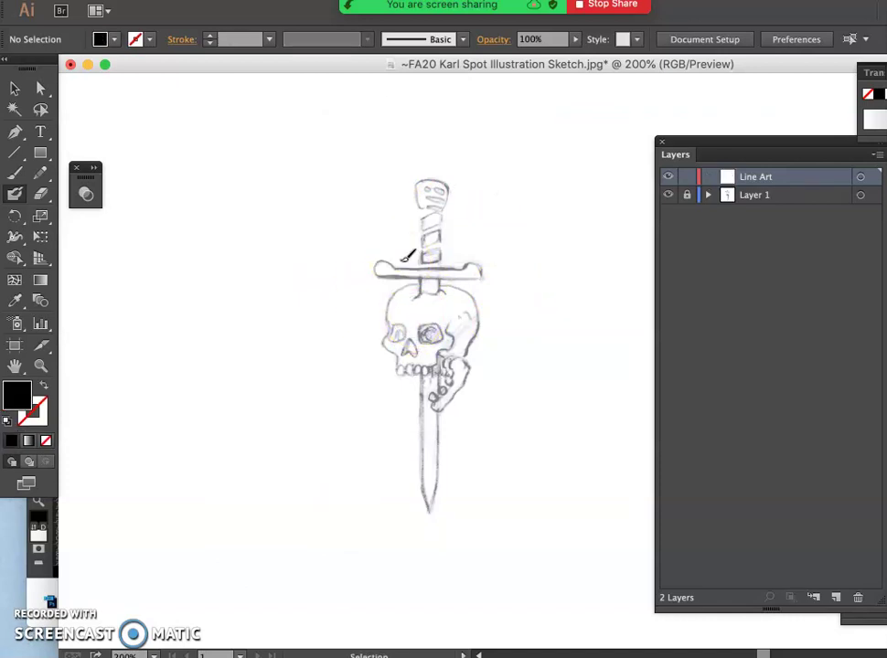
Step: Unlock Layer 1 and enlarge the skull and dagger sketch image from its corners until it spans the artboard's width
{"action": "key", "text": "super+minus"}
{"action": "key", "text": "super+equal"}
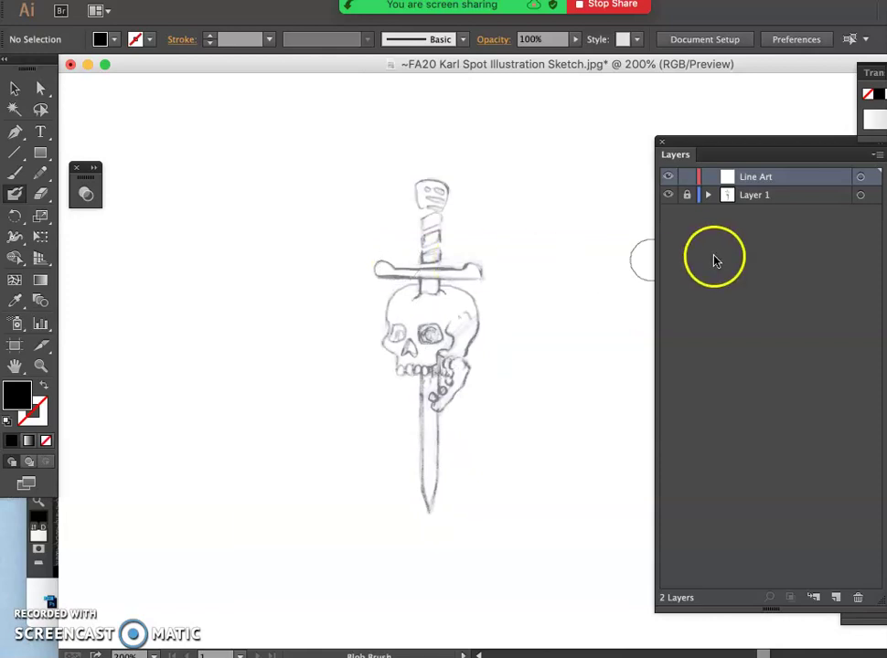
{"action": "left_click", "coordinate": [688, 195]}
{"action": "left_click", "coordinate": [860, 195]}
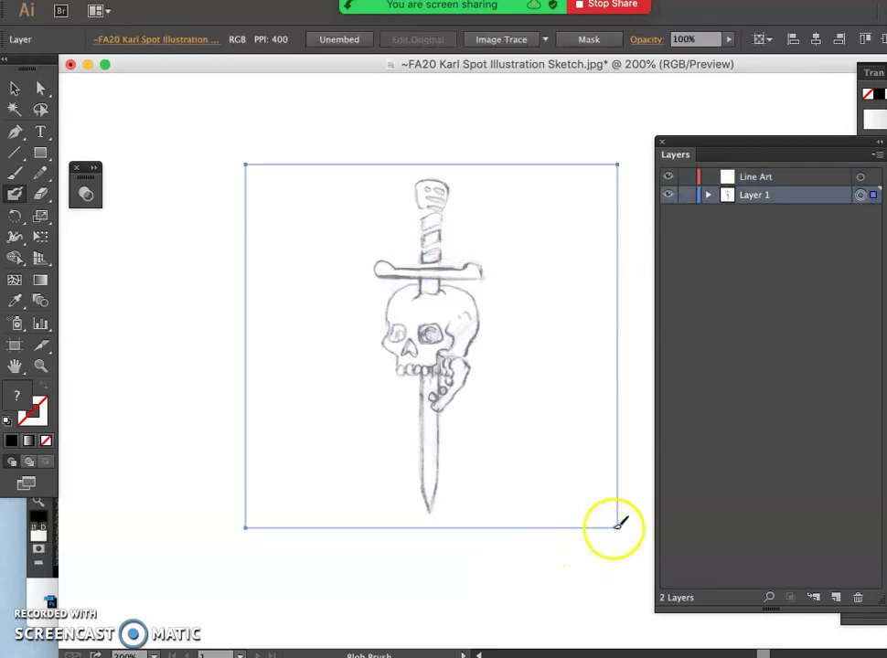
{"action": "left_click", "coordinate": [15, 87]}
{"action": "mouse_move", "coordinate": [245, 165]}
{"action": "left_mouse_down"}
{"action": "mouse_move", "coordinate": [184, 63]}
{"action": "mouse_move", "coordinate": [188, 73]}
{"action": "mouse_move", "coordinate": [156, 36]}
{"action": "left_mouse_up"}
{"action": "scroll", "coordinate": [203, 164], "scroll_direction": "down", "scroll_amount": 10}
{"action": "key", "text": "super+minus"}
{"action": "key", "text": "super+minus"}
{"action": "key", "text": "super+minus"}
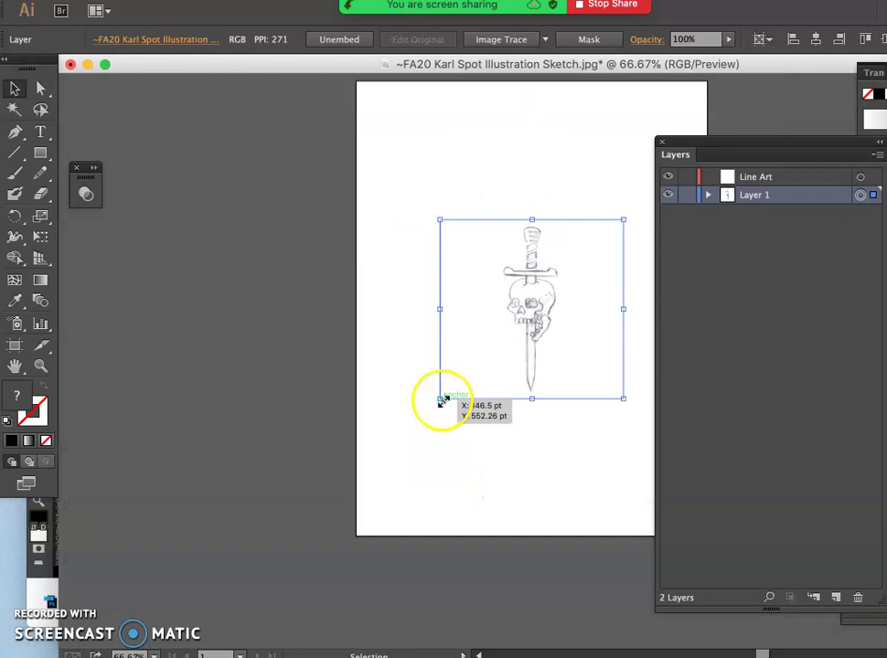
{"action": "left_click_drag", "start_coordinate": [442, 401], "coordinate": [348, 486]}
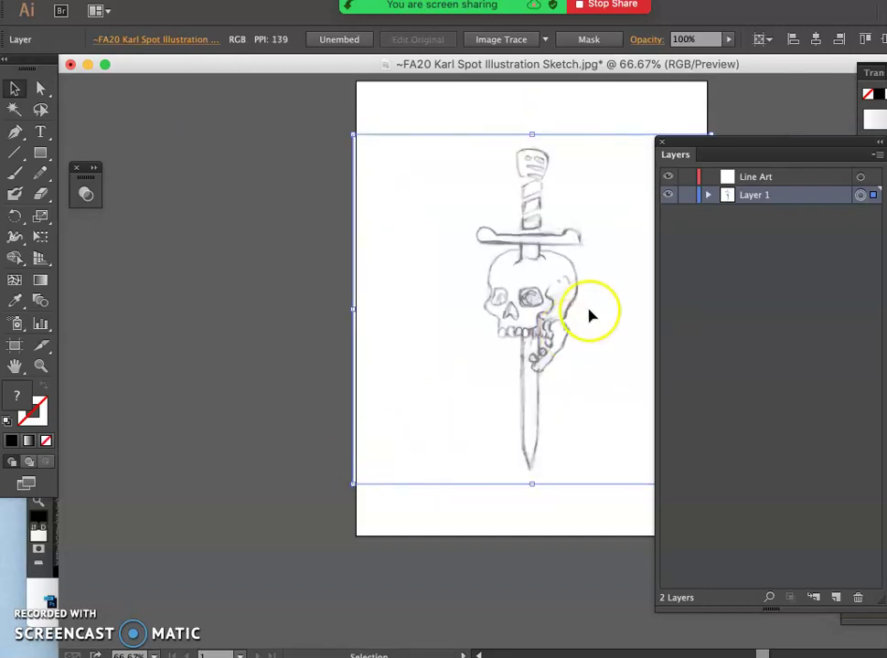
Step: Lock Layer 1 again and make Line Art the active layer
{"action": "left_click", "coordinate": [686, 195]}
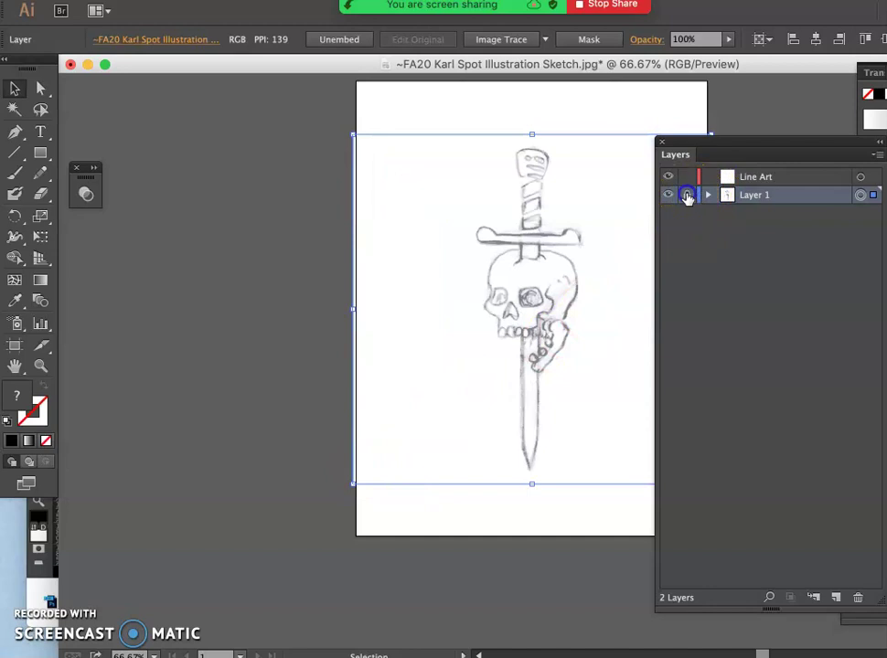
{"action": "left_click", "coordinate": [858, 177]}
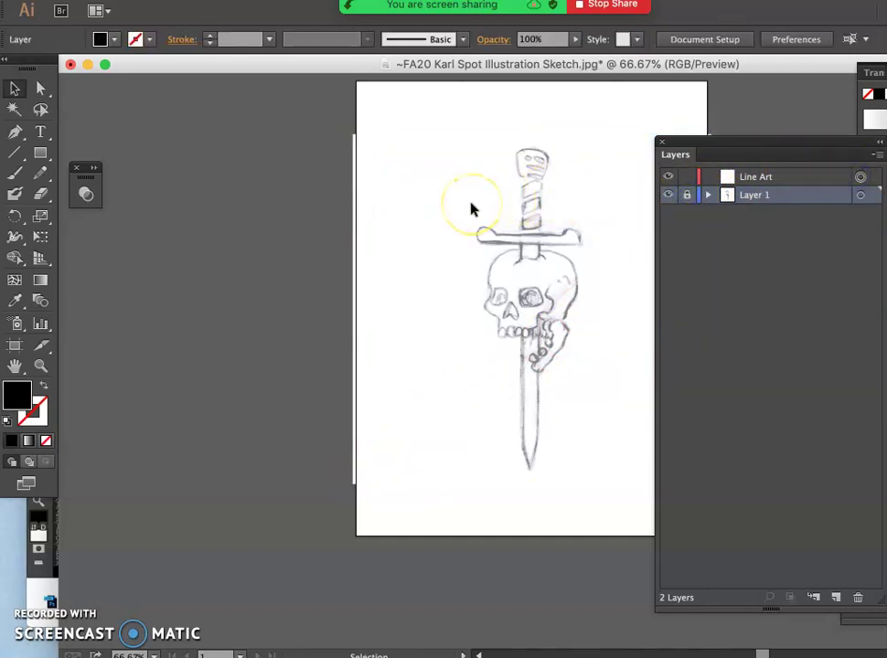
{"action": "left_click", "coordinate": [721, 153]}
{"action": "left_click", "coordinate": [750, 179]}
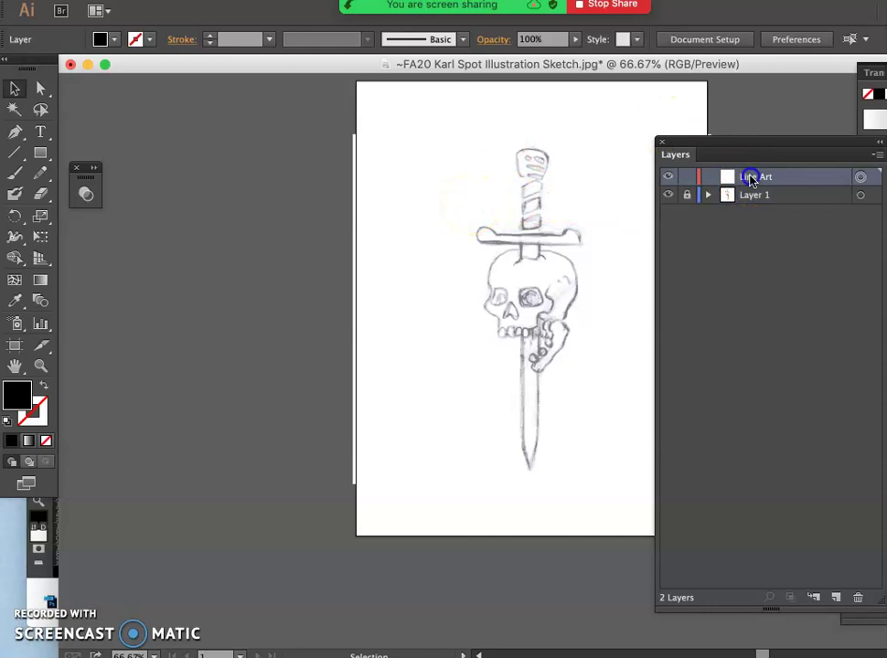
Step: Frame the skull and dagger guard at 150% and choose the Paintbrush tool for the Line Art layer
{"action": "key", "text": "super+equal"}
{"action": "key", "text": "super+equal"}
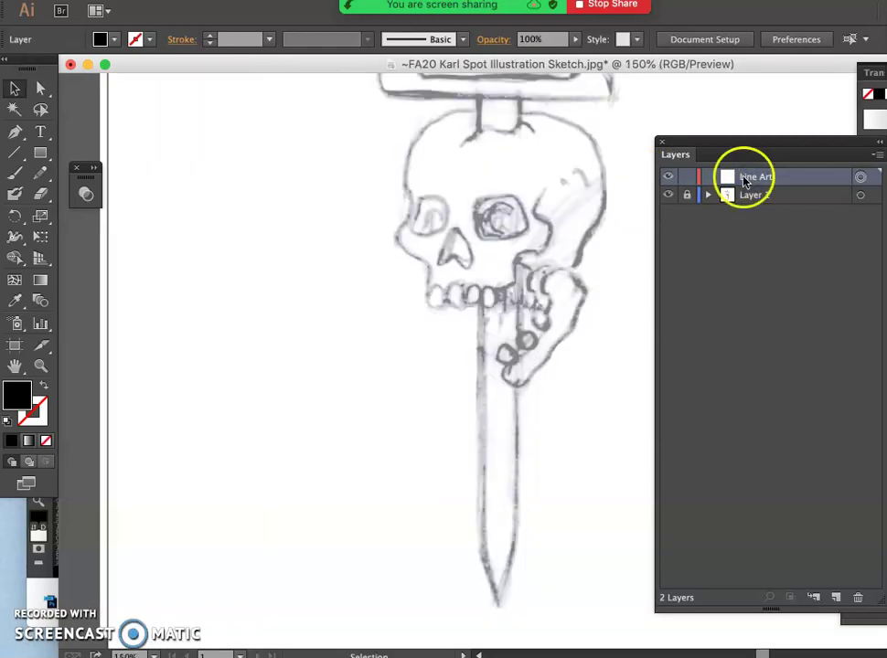
{"action": "scroll", "coordinate": [532, 224], "scroll_direction": "up", "scroll_amount": 3}
{"action": "scroll", "coordinate": [532, 224], "scroll_direction": "right", "scroll_amount": 4}
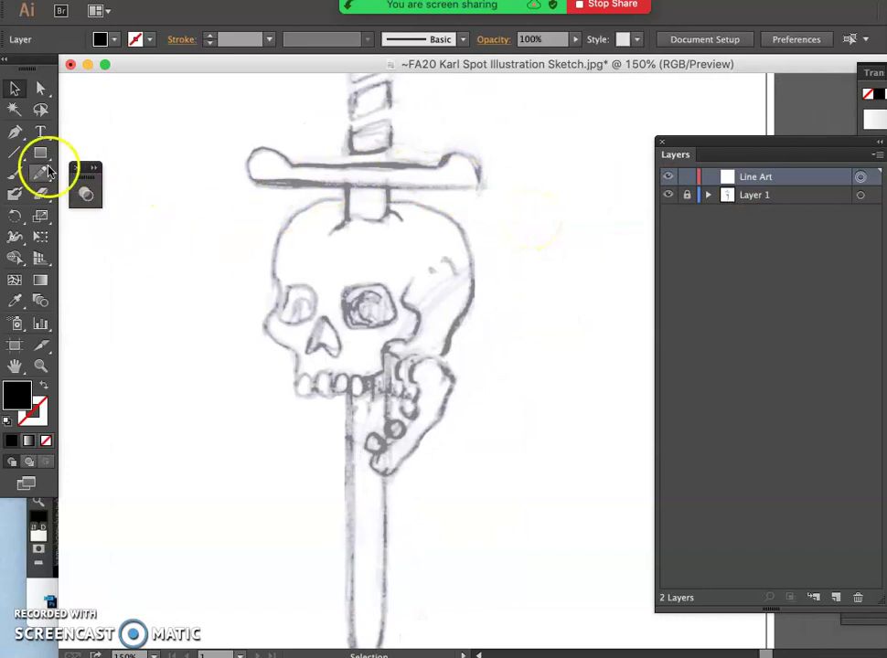
{"action": "left_click", "coordinate": [15, 175]}
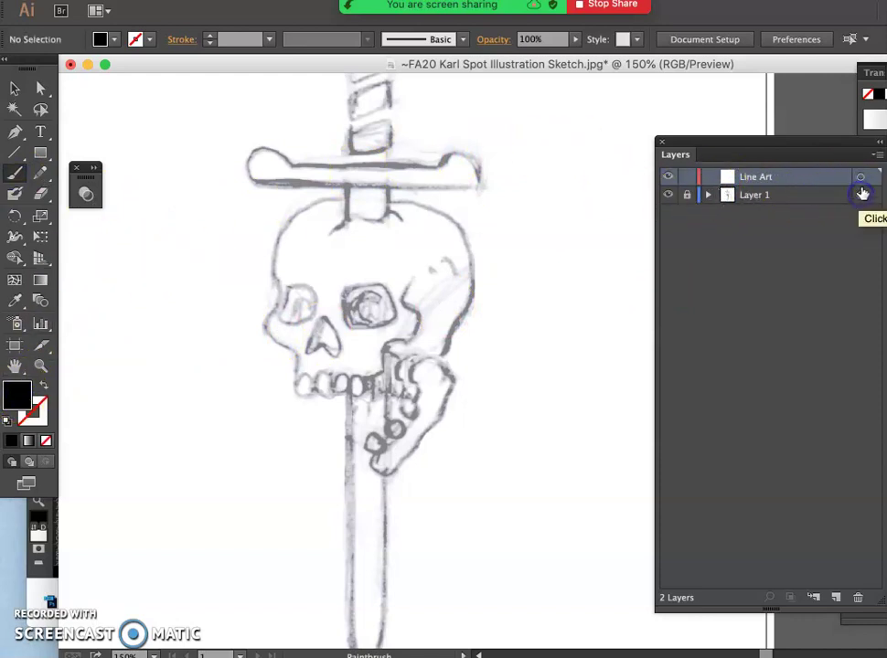
{"action": "left_click", "coordinate": [230, 279]}
{"action": "left_click", "coordinate": [15, 173]}
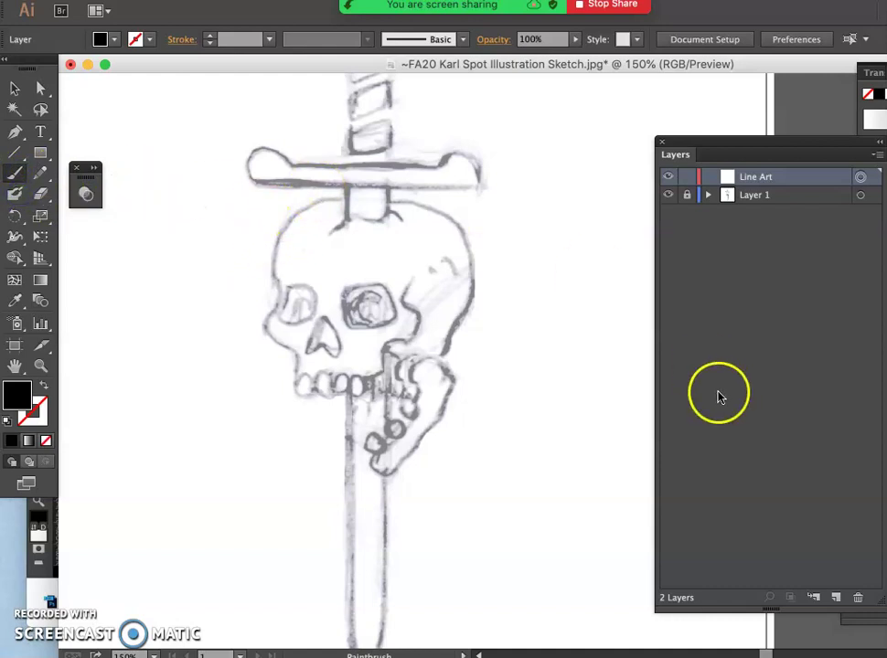
{"action": "left_click", "coordinate": [125, 1]}
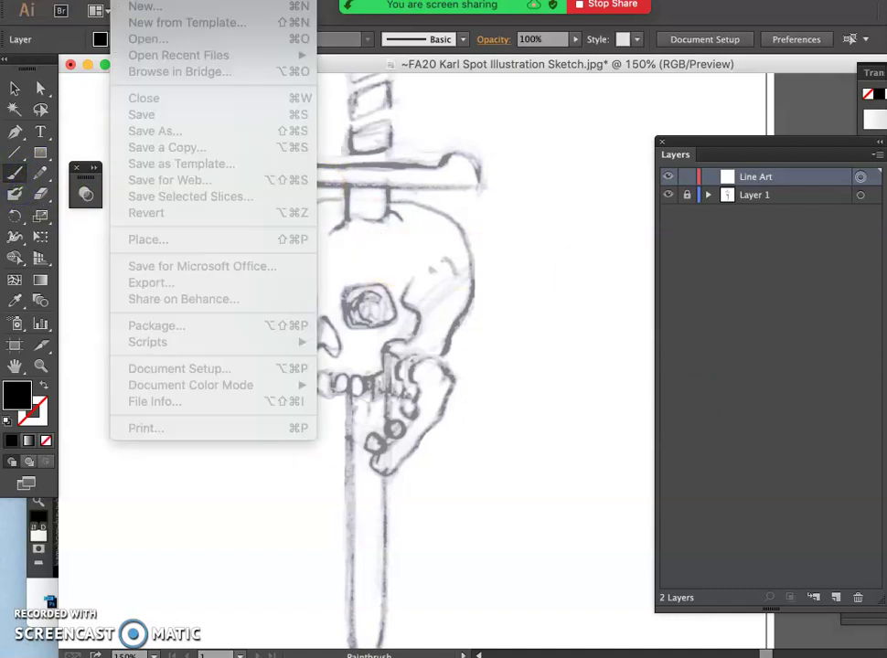
{"action": "left_click", "coordinate": [109, 119]}
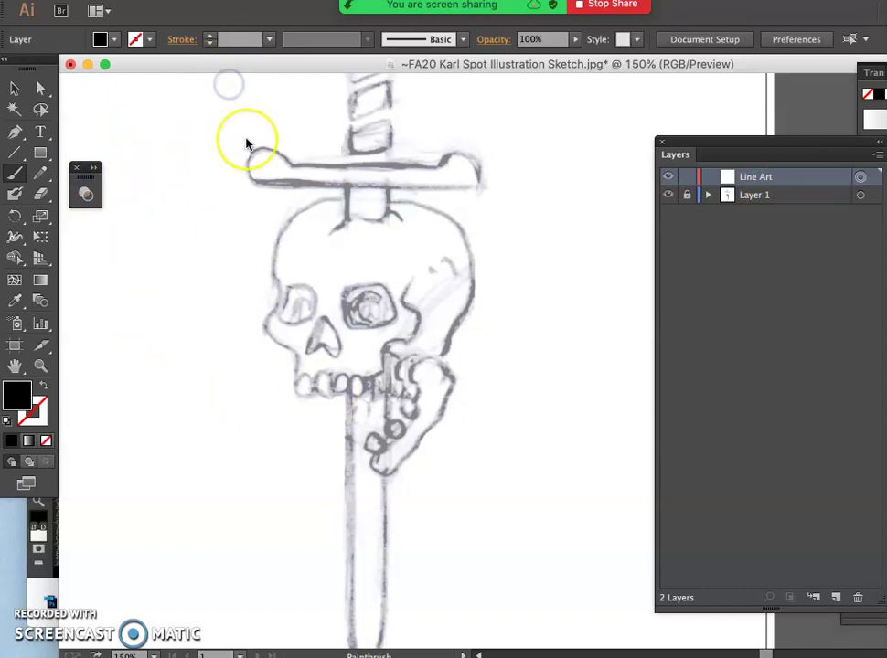
{"action": "left_click", "coordinate": [185, 77]}
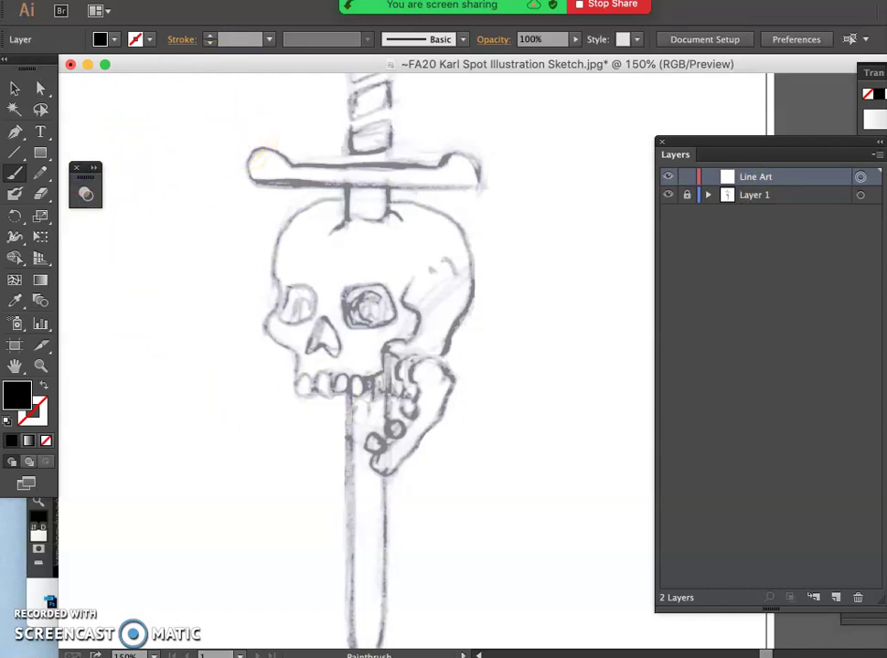
{"action": "mouse_move", "coordinate": [14, 193]}
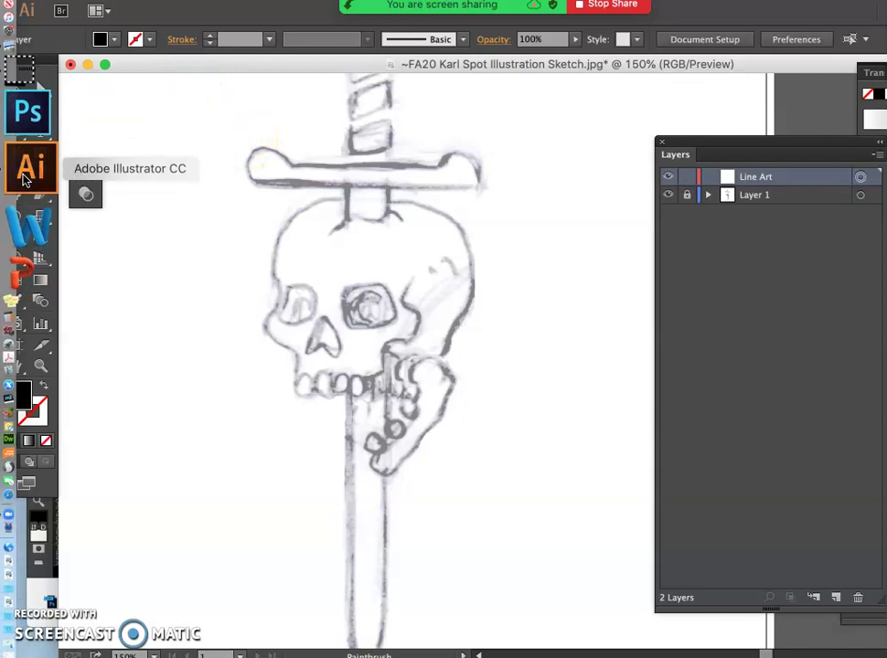
{"action": "right_click", "coordinate": [25, 180]}
{"action": "left_click", "coordinate": [186, 140]}
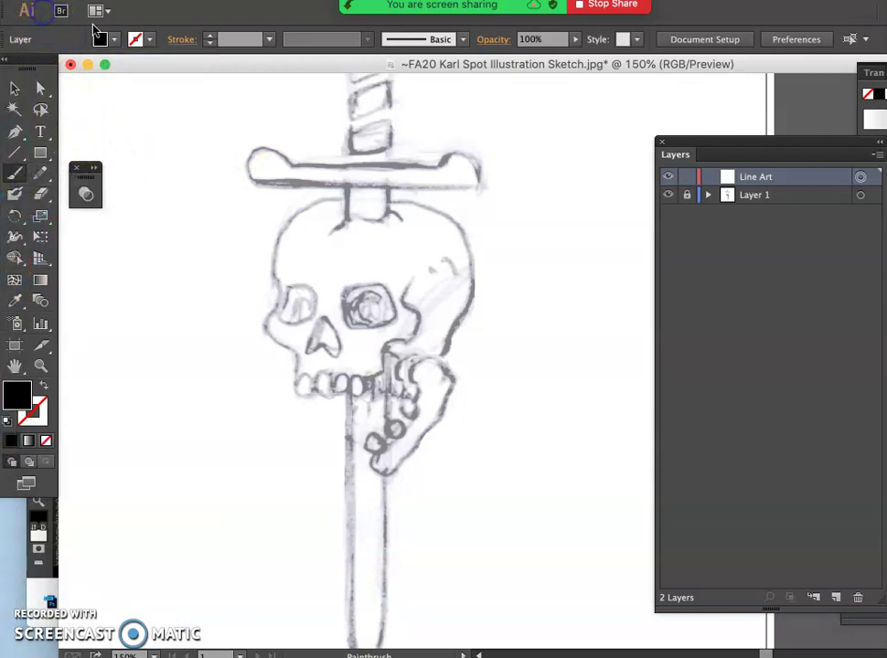
{"action": "left_click", "coordinate": [205, 13]}
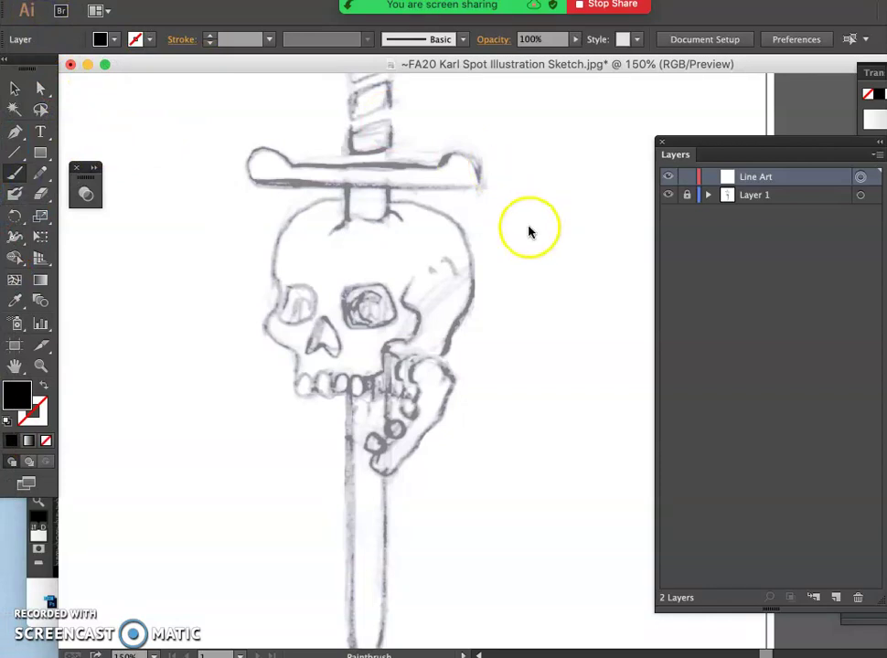